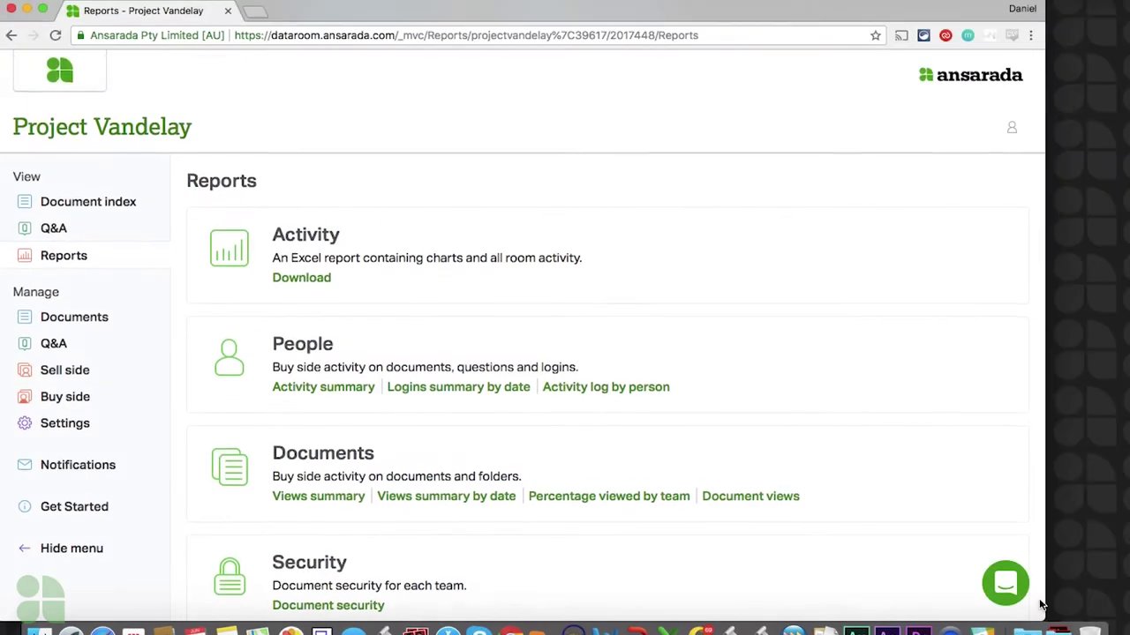
- Open the Assign Q&A roles table and review which Q&A roles each team holds
scroll(1044, 603, "down", 2)
scroll(1042, 605, "down", 5)
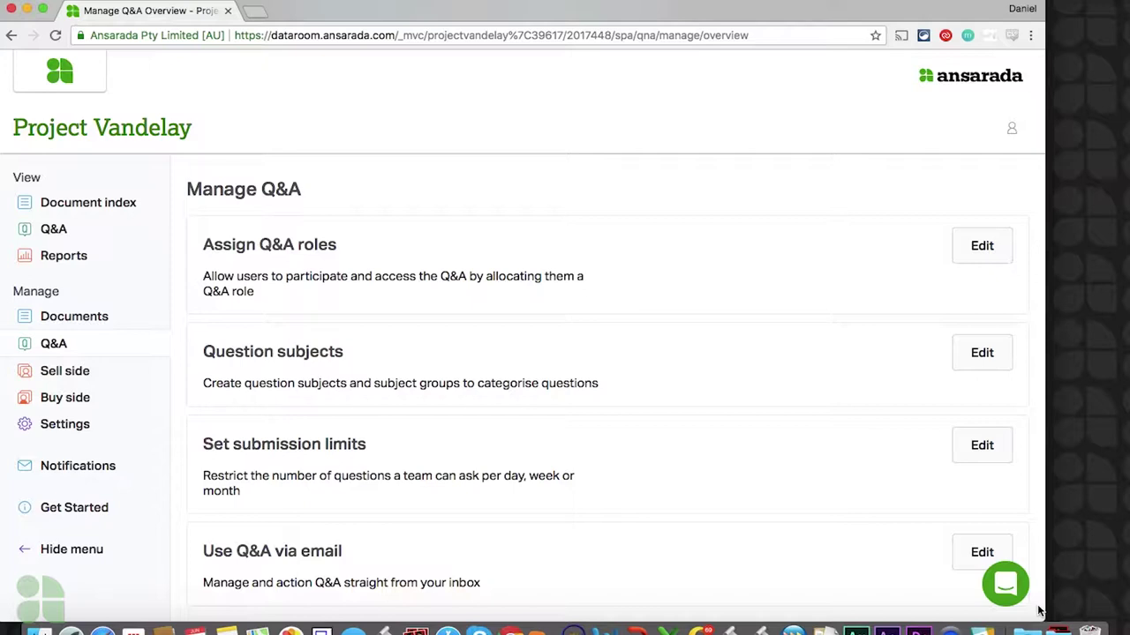
scroll(1038, 611, "down", 2)
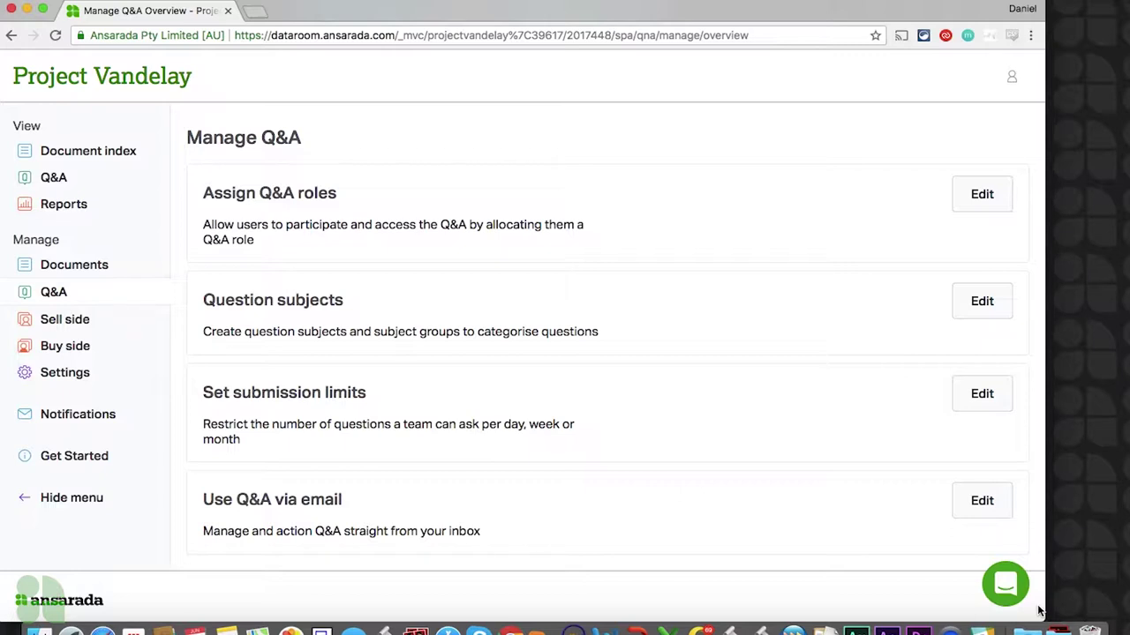
left_click(985, 197)
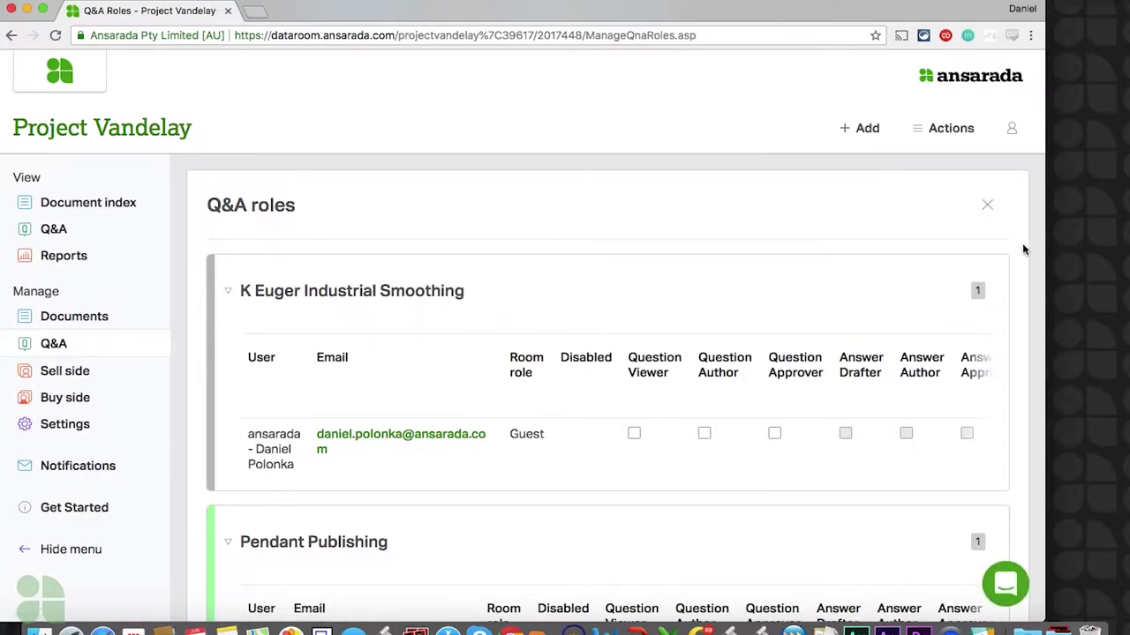
scroll(1036, 264, "down", 3)
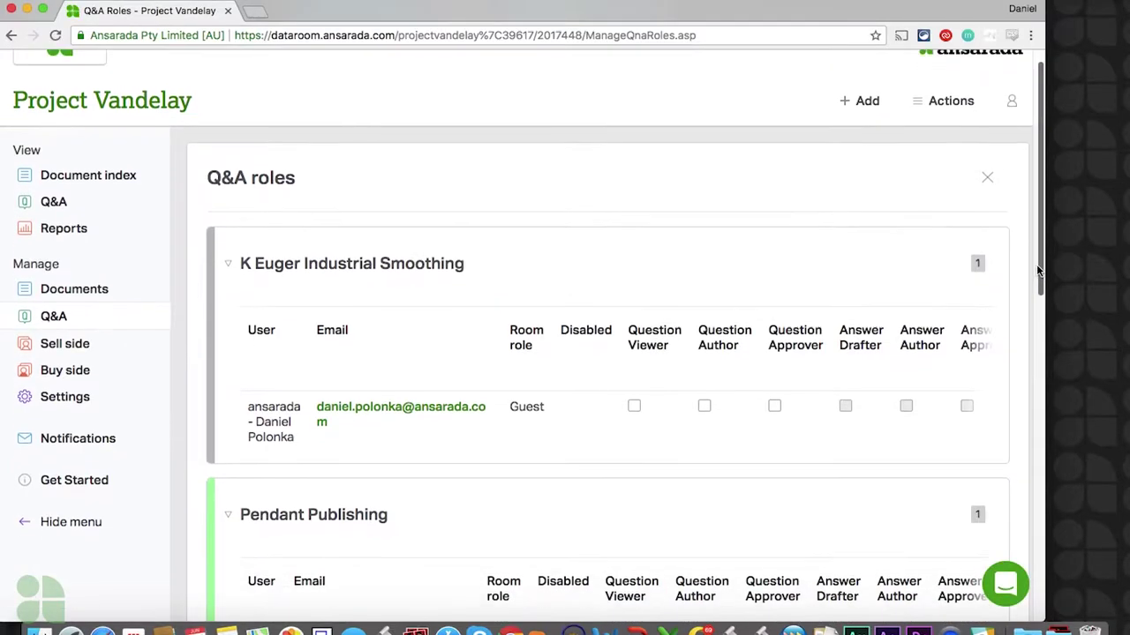
scroll(1036, 264, "down", 1)
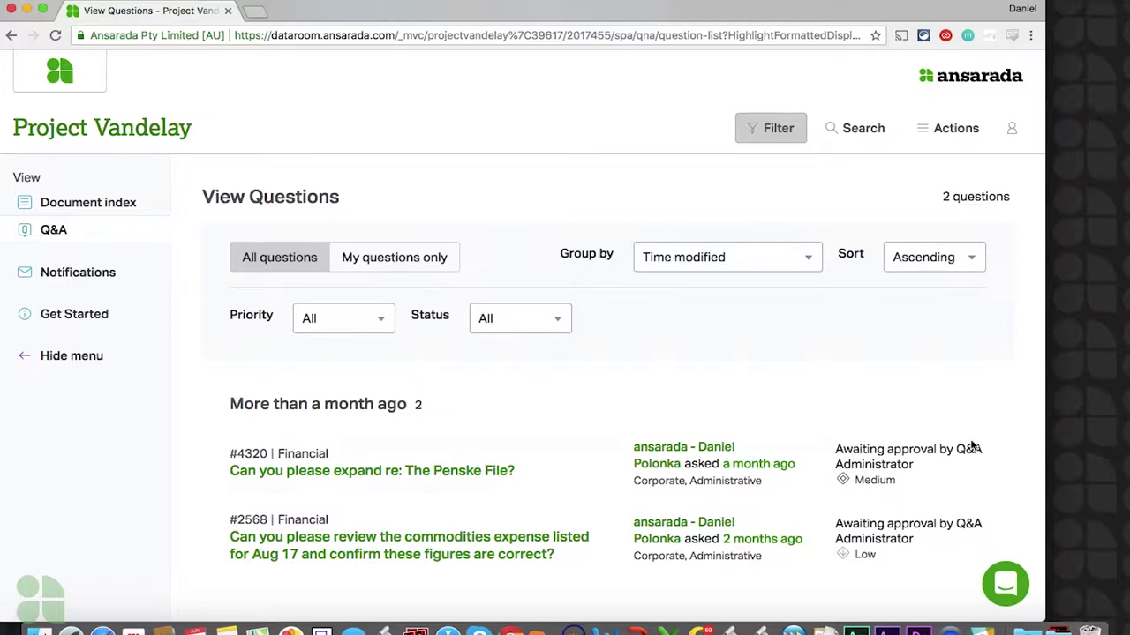
- Look over the Penske File question #4320, then approve question #5197 for the 2010-2012 Annual Reports
left_click(496, 471)
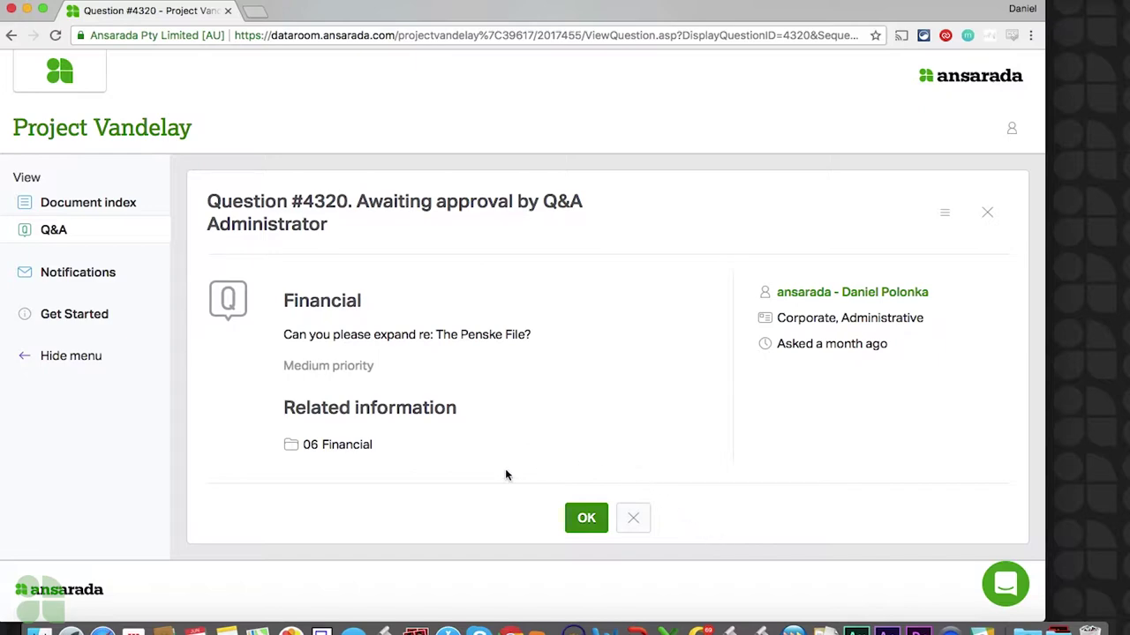
left_click(582, 520)
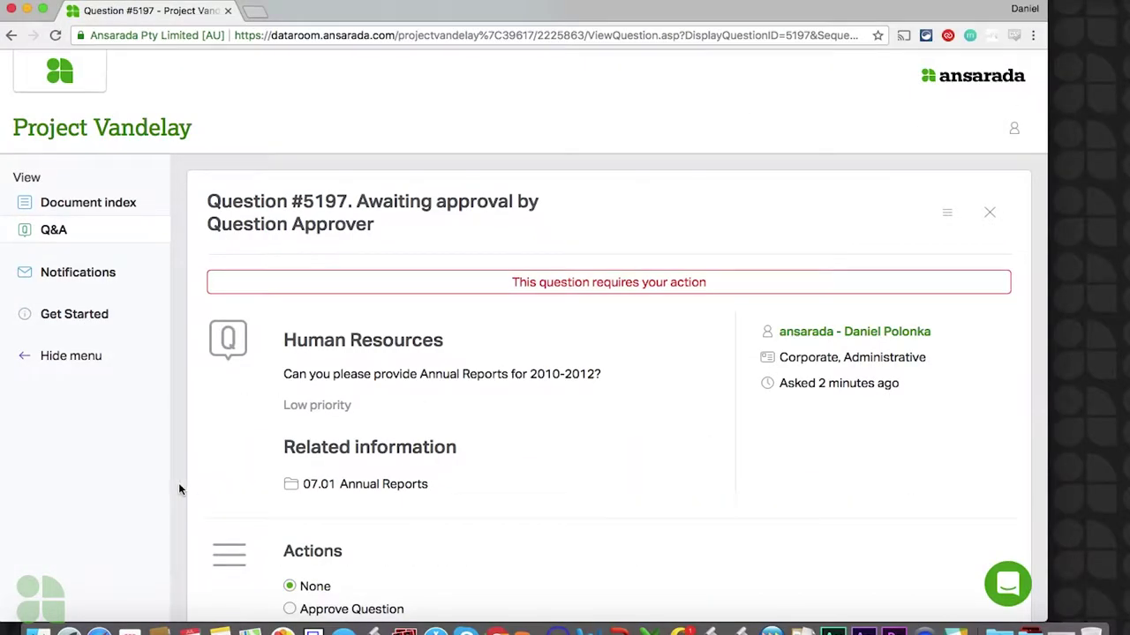
scroll(179, 482, "down", 3)
scroll(178, 484, "down", 2)
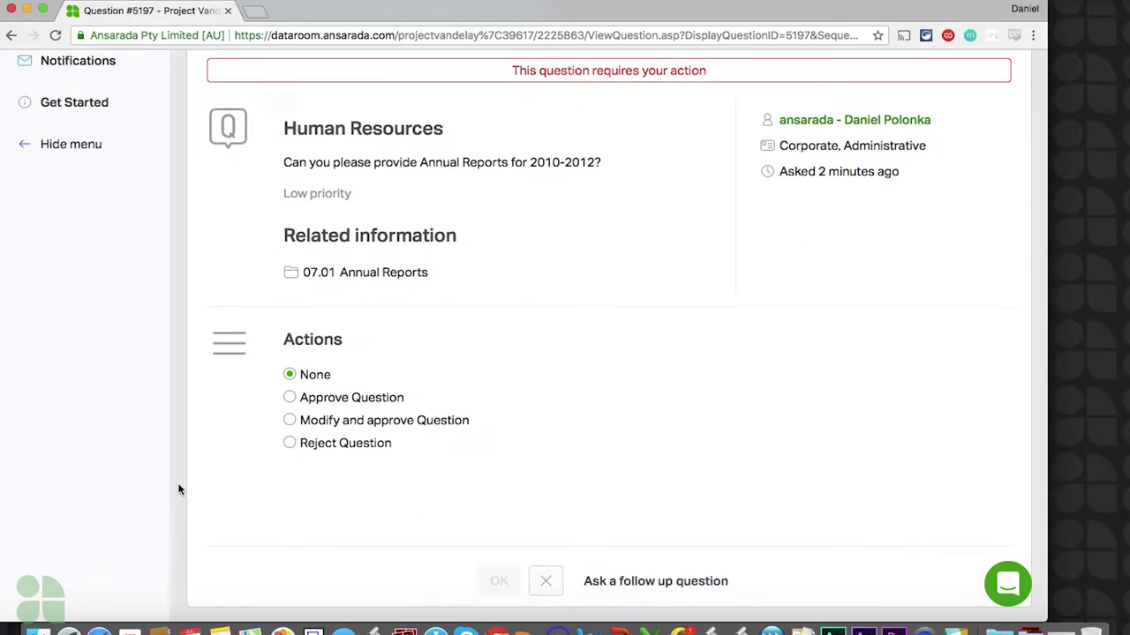
left_click(291, 397)
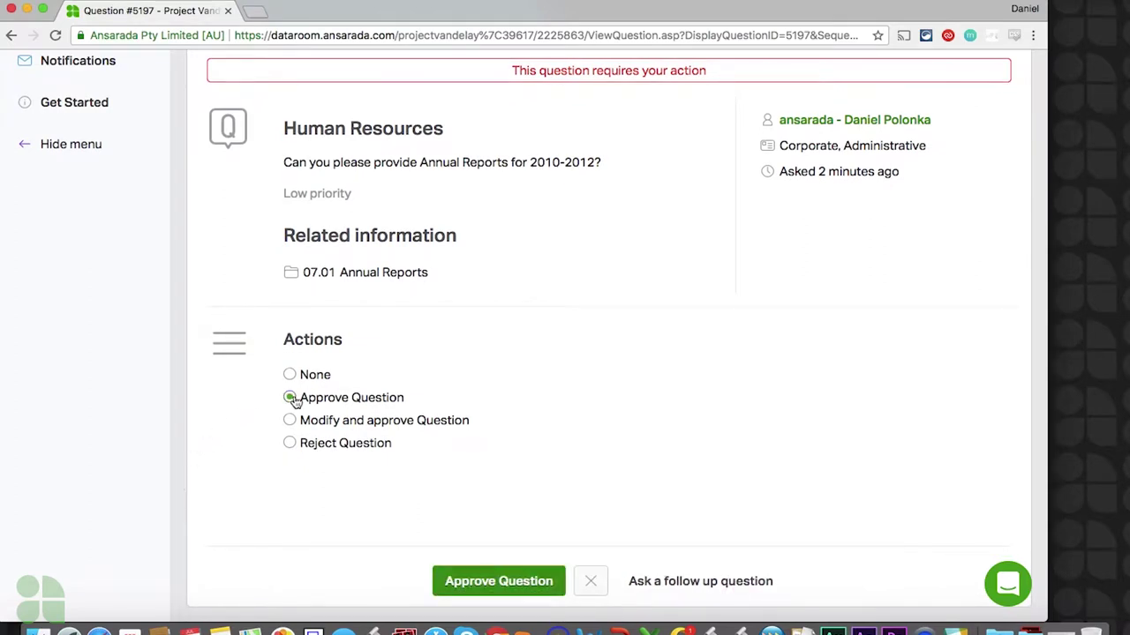
left_click(488, 581)
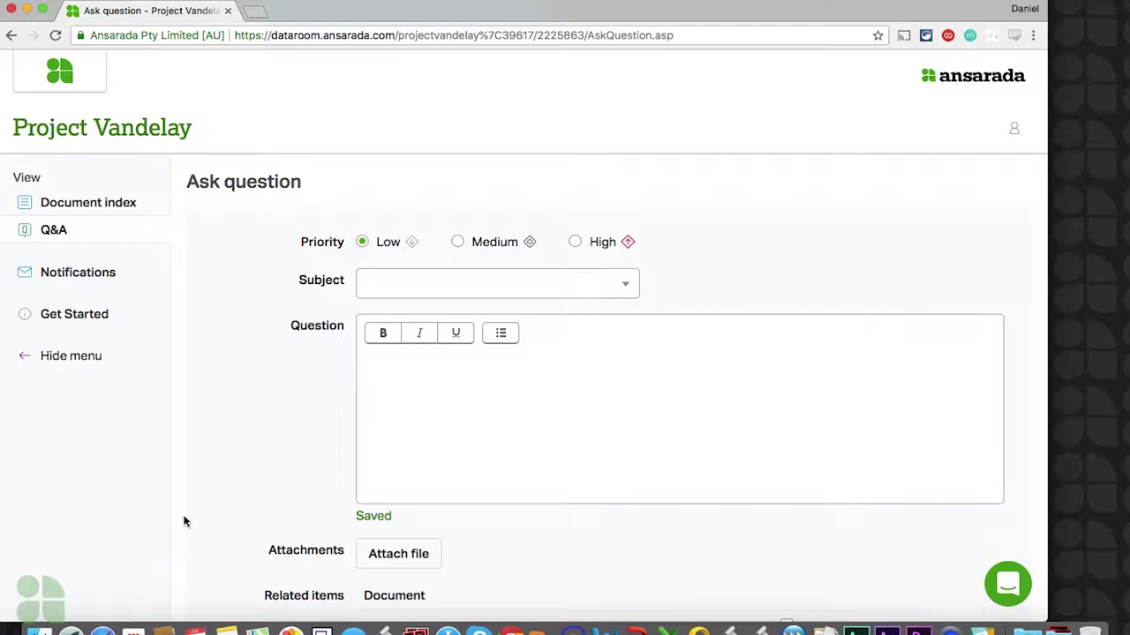
- Set the new question's subject to Human Resources and begin the question text with 'Where'
left_click(627, 284)
left_click(579, 309)
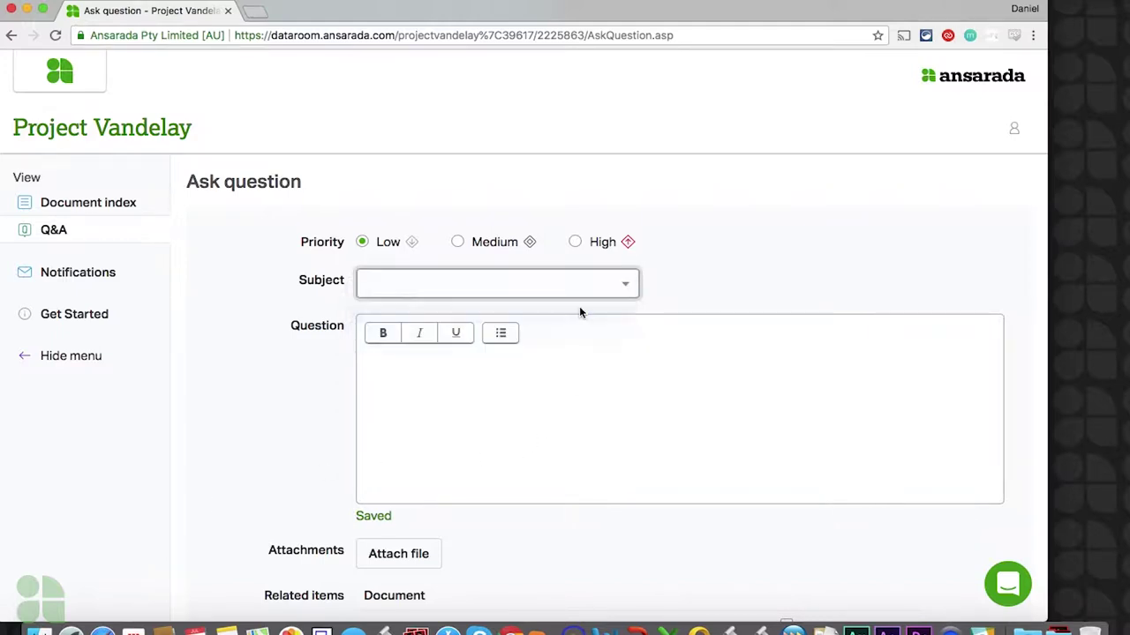
left_click(487, 363)
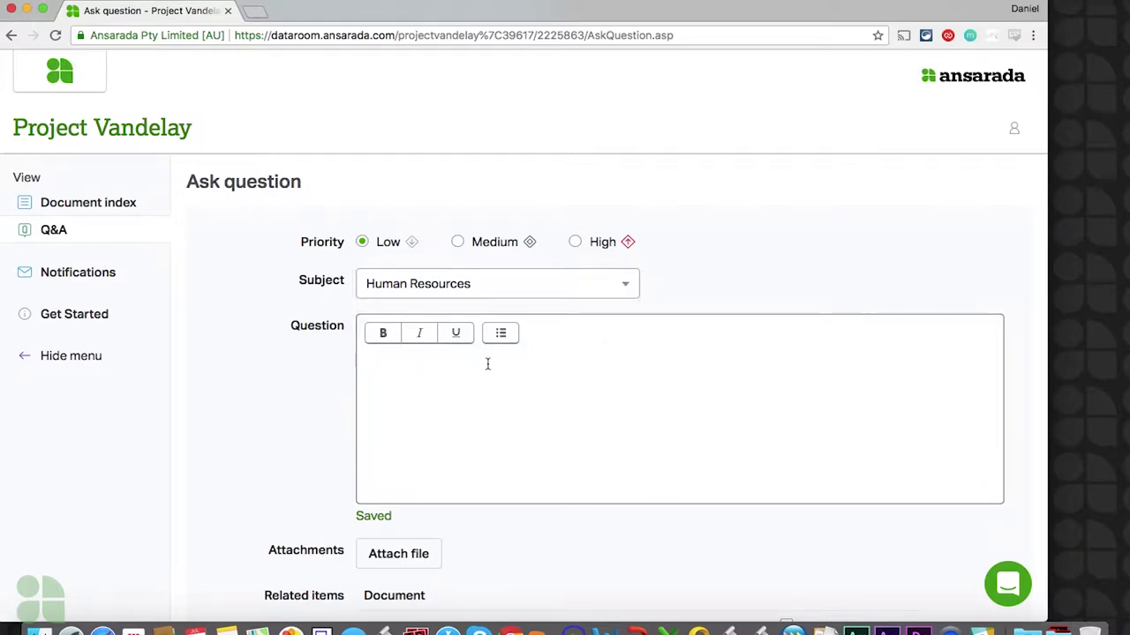
type("Where")
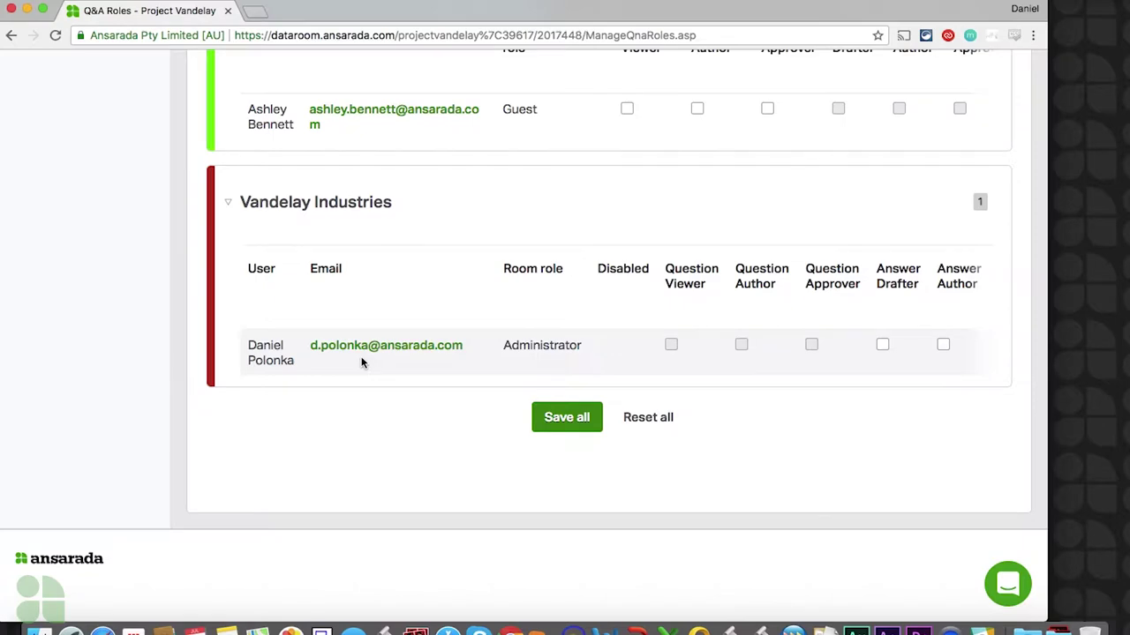
scroll(361, 361, "right", 8)
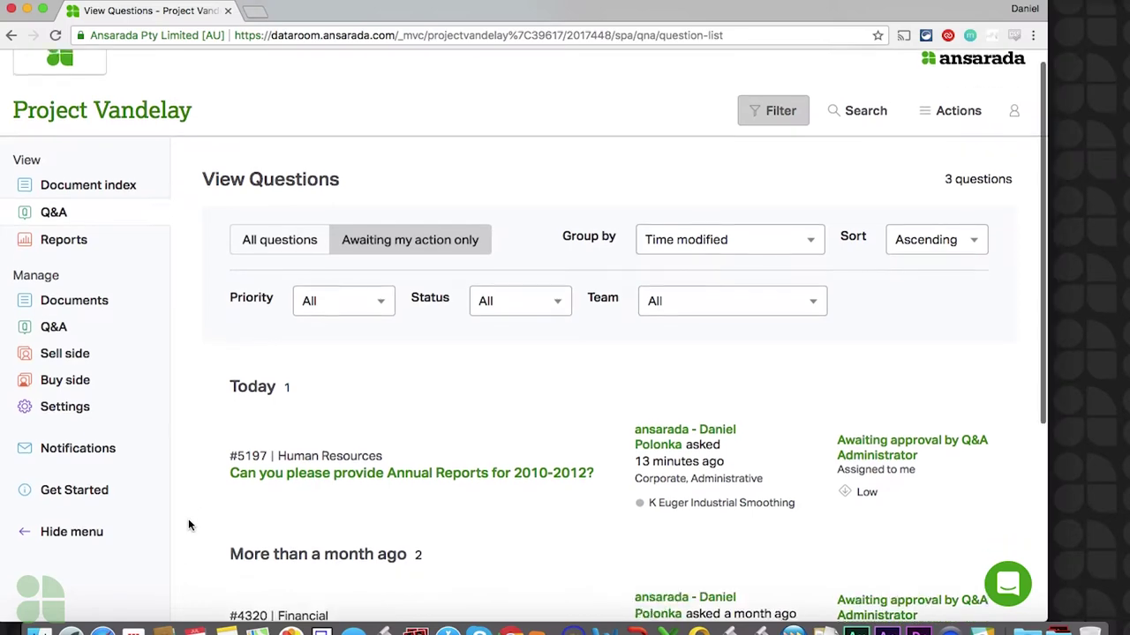
scroll(188, 526, "down", 5)
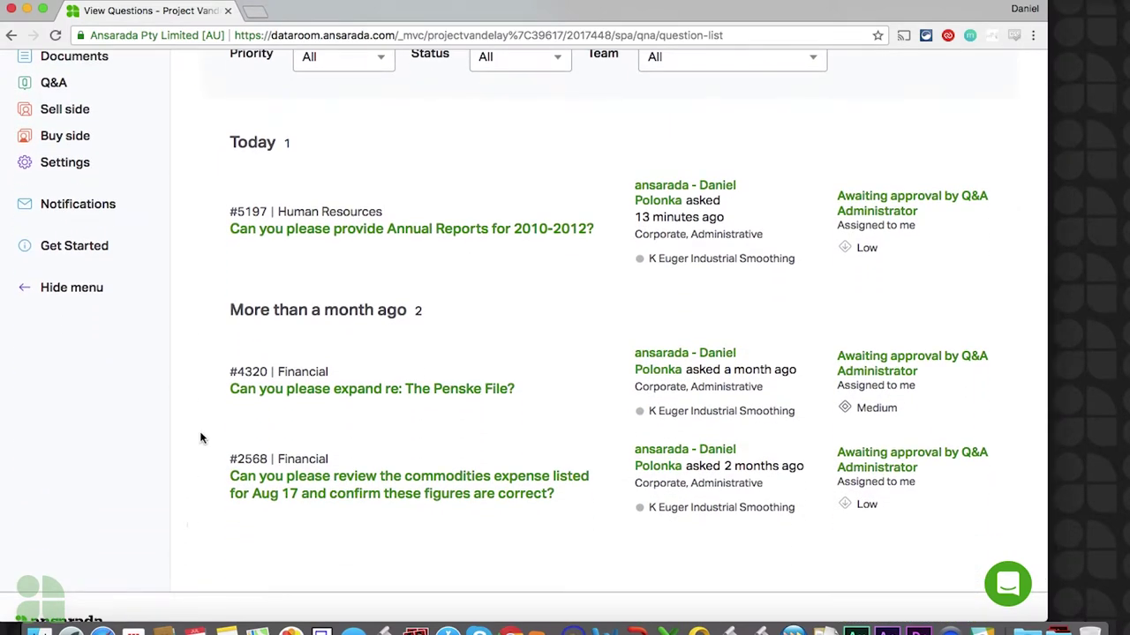
- On question #5197, choose 'Answer Question and disclose the Answer' and type 'Yes. These will be av'
left_click(371, 231)
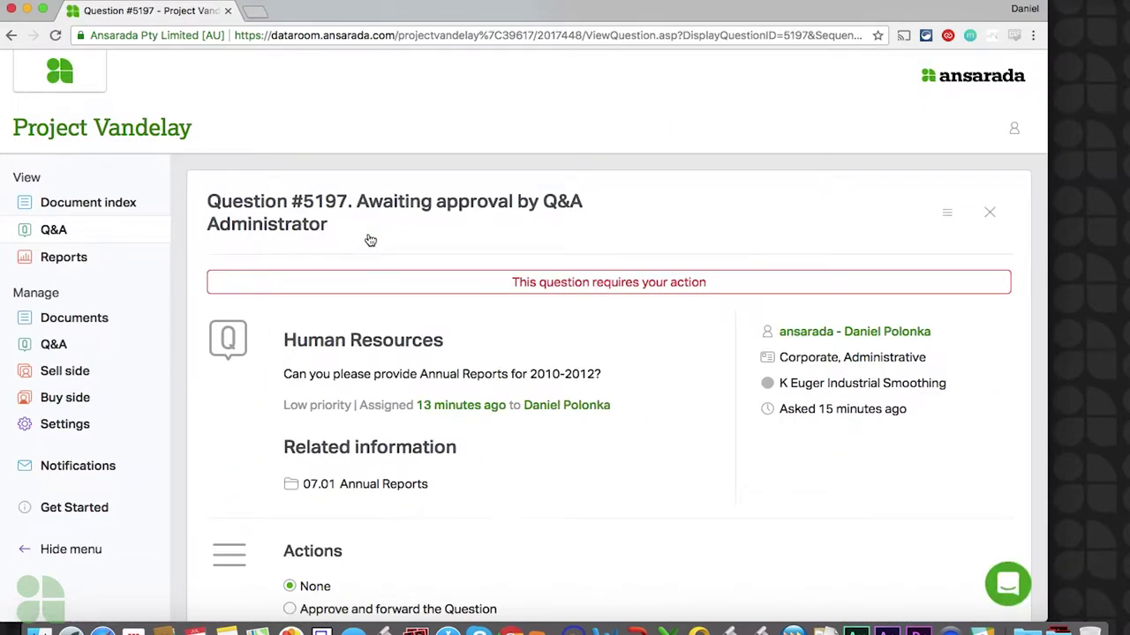
scroll(228, 421, "down", 5)
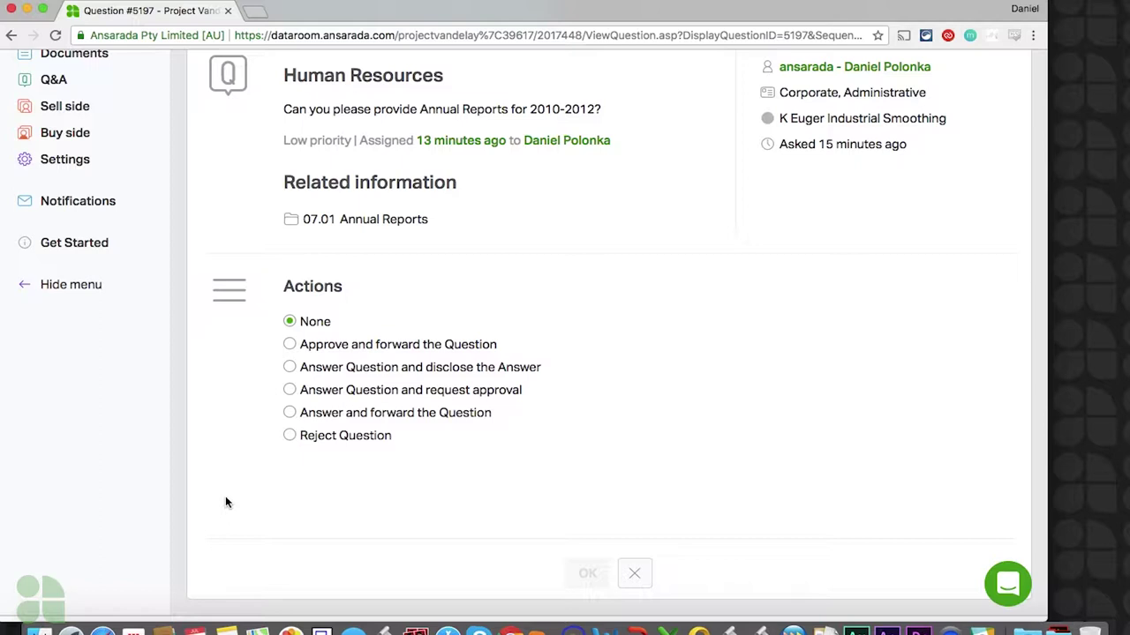
left_click(290, 369)
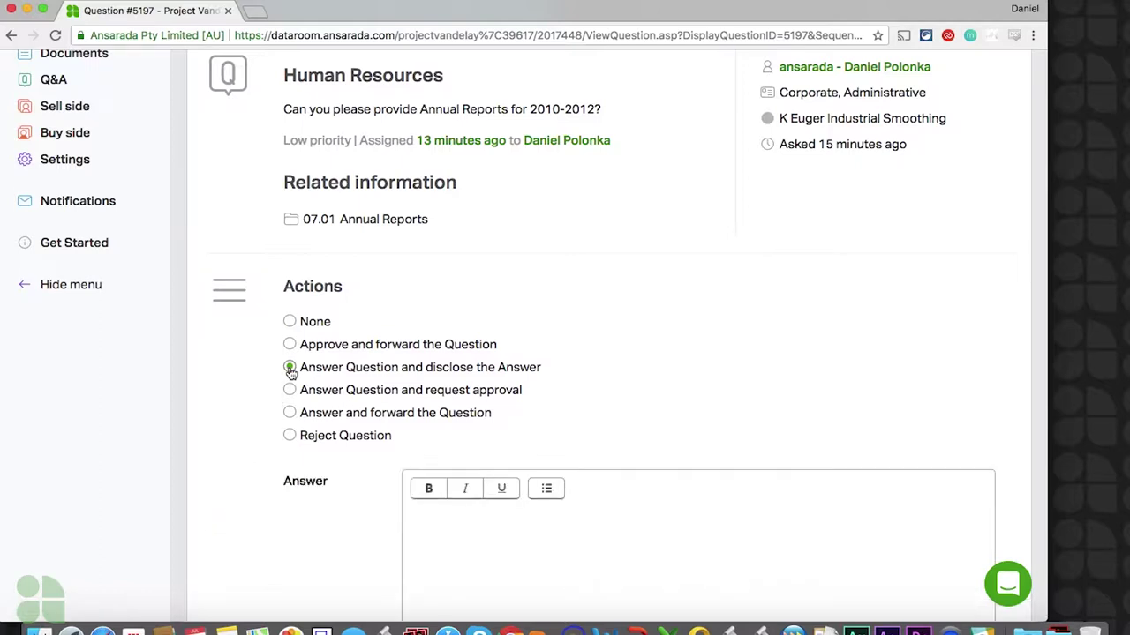
scroll(298, 519, "down", 3)
left_click(477, 412)
type("Yes. Th")
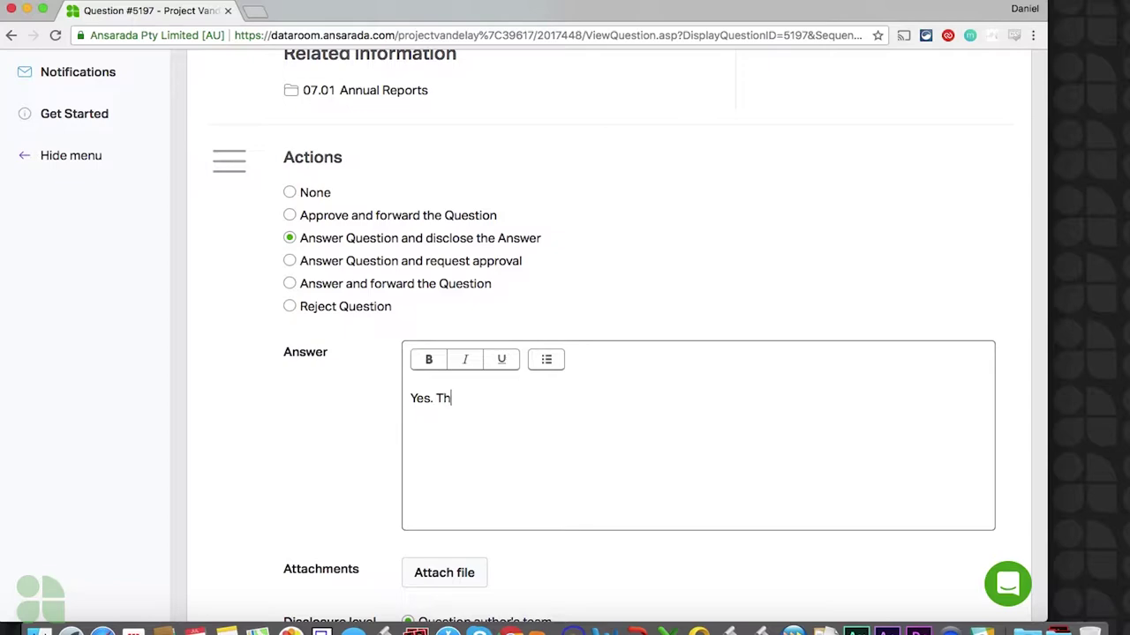
type("ese will be av")
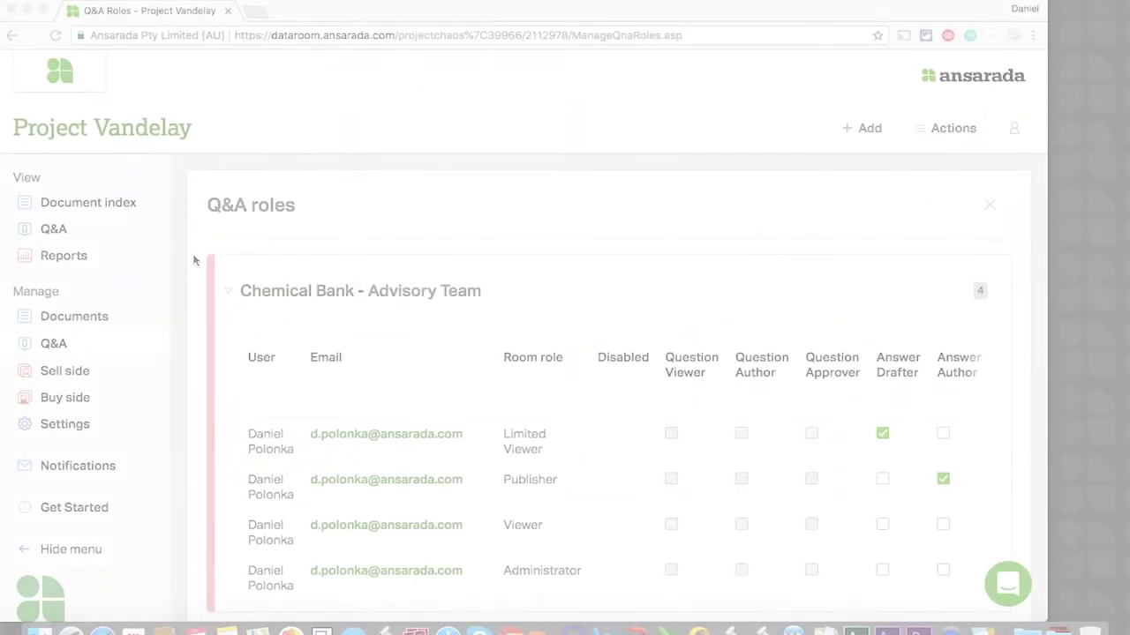
- Scroll the Q&A roles table to review the Chemical Bank team's answer role columns
scroll(193, 257, "down", 2)
scroll(192, 253, "down", 2)
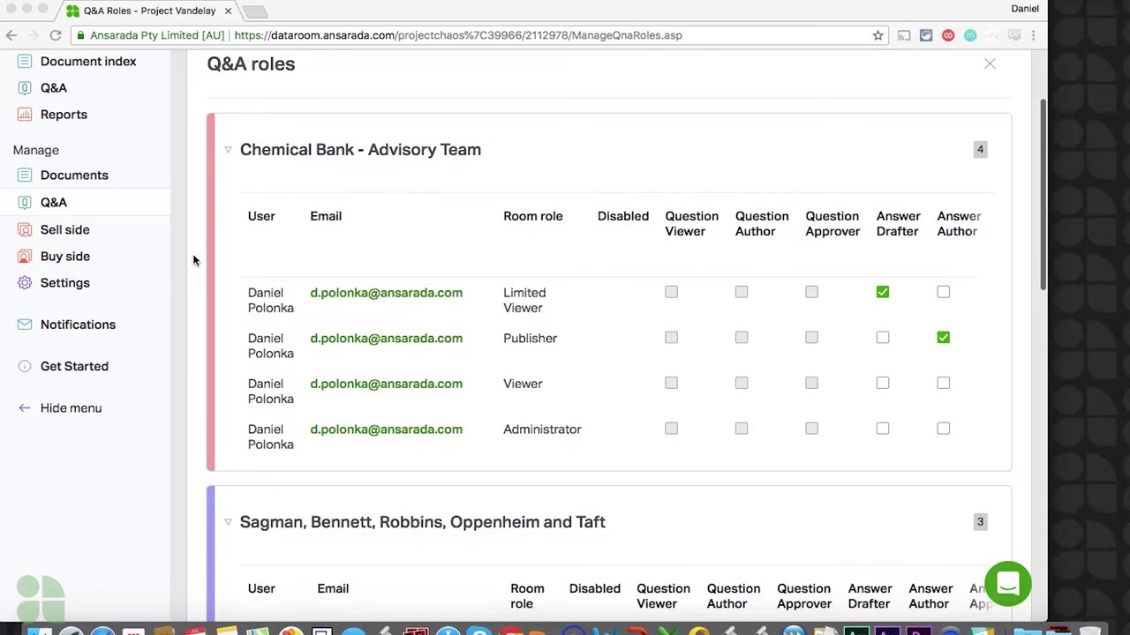
scroll(658, 382, "right", 8)
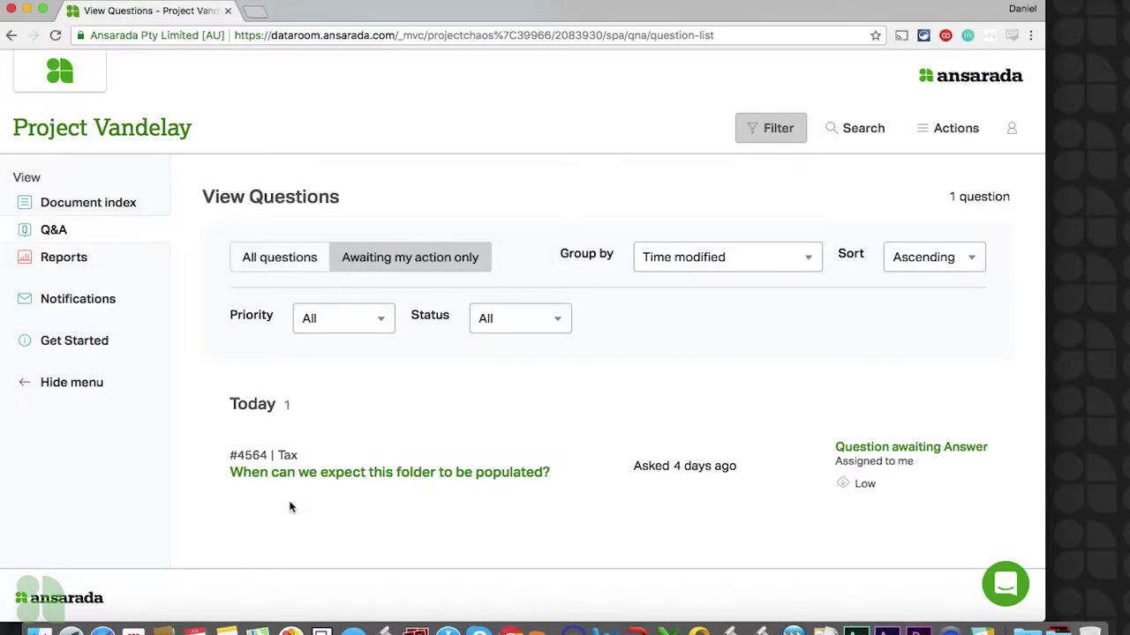
- Use 'Answer and forward the Question' on Tax question #4564, sending it to Chemical Bank's answer approver and answer author
left_click(300, 478)
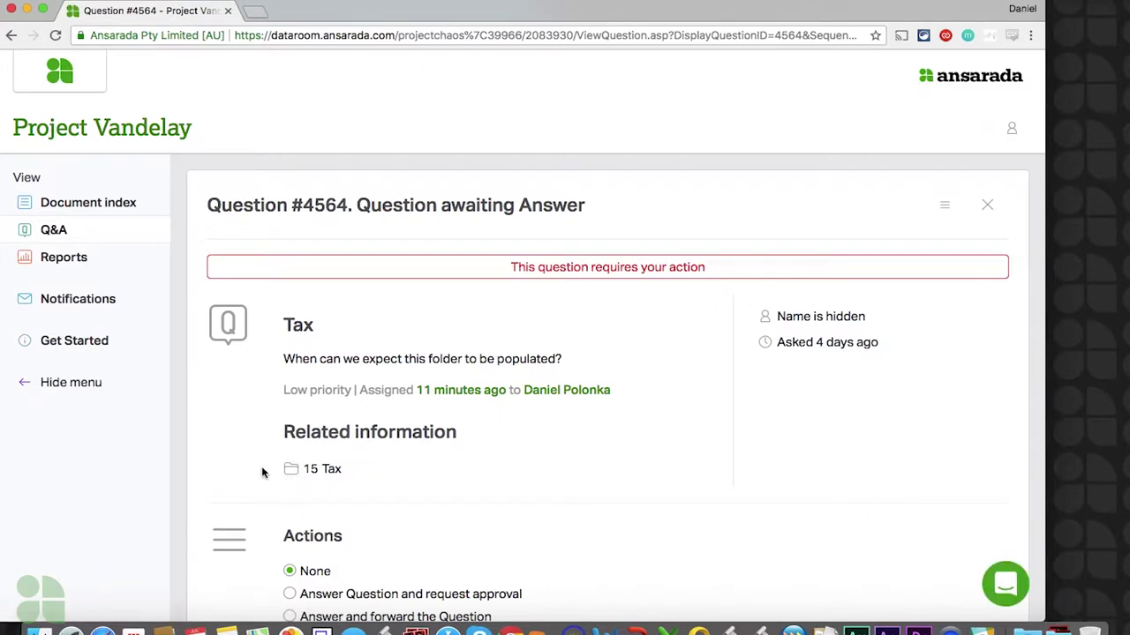
scroll(199, 470, "down", 4)
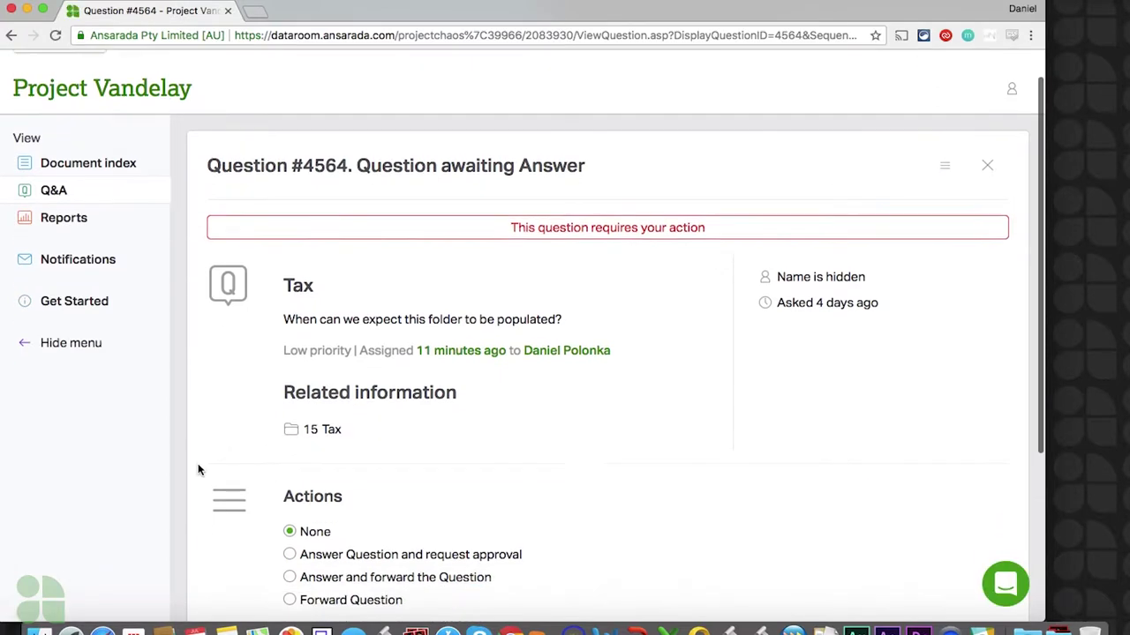
scroll(198, 471, "down", 3)
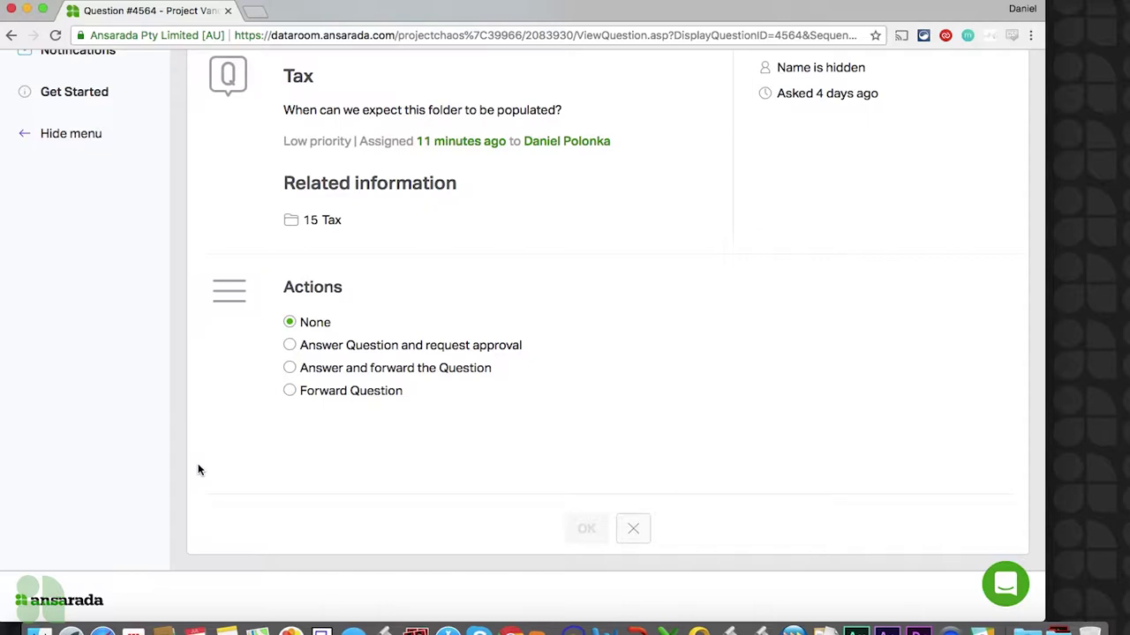
left_click(291, 368)
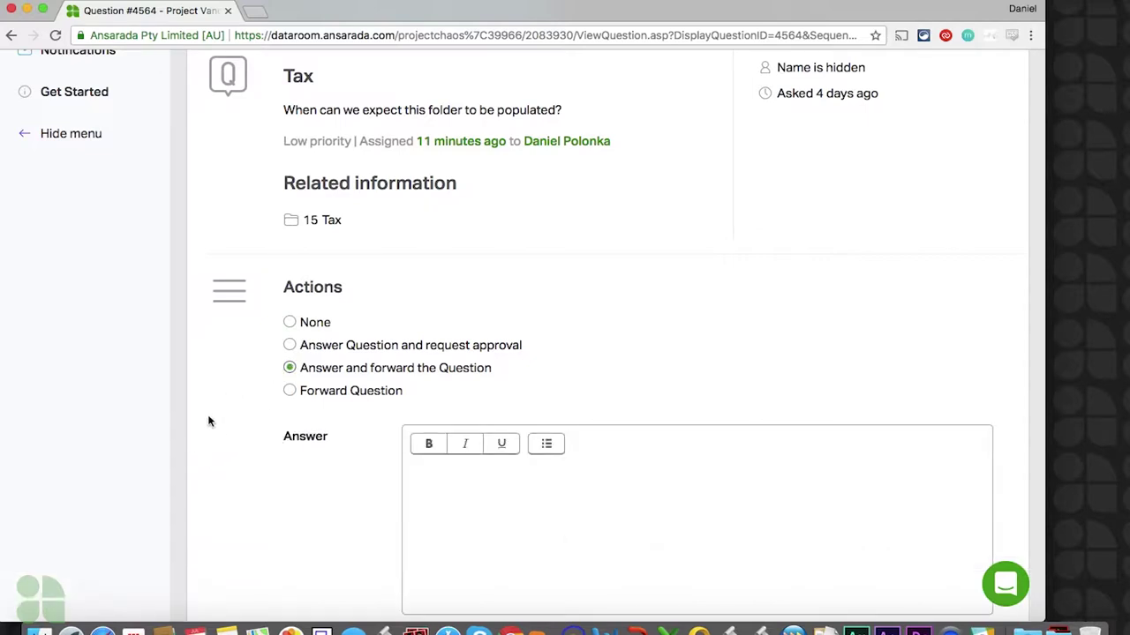
scroll(209, 421, "down", 5)
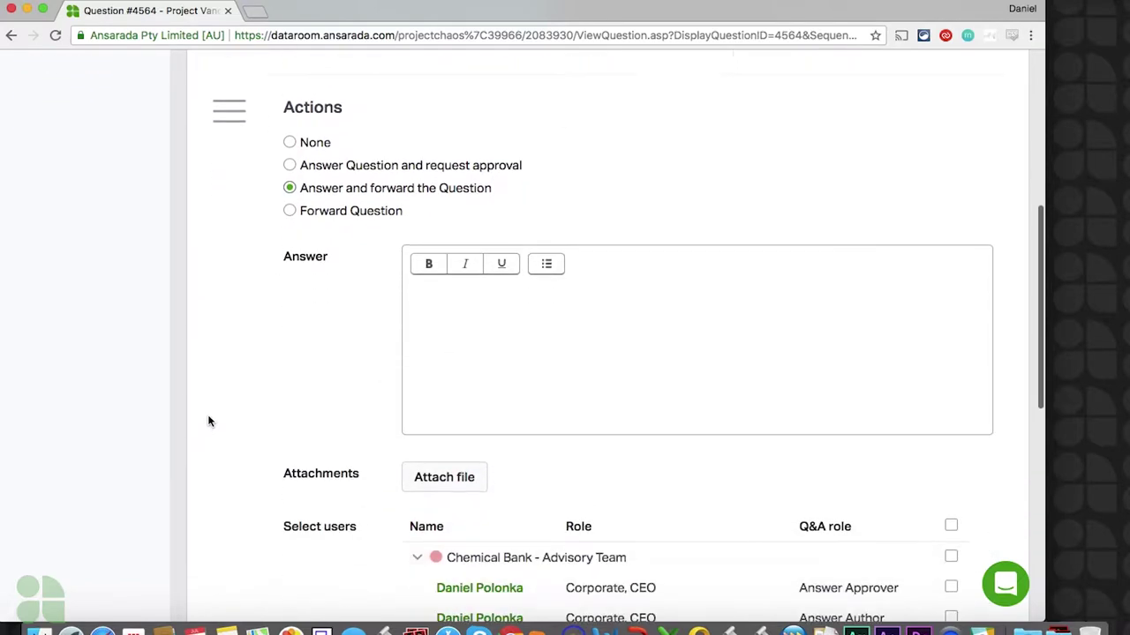
scroll(209, 421, "down", 8)
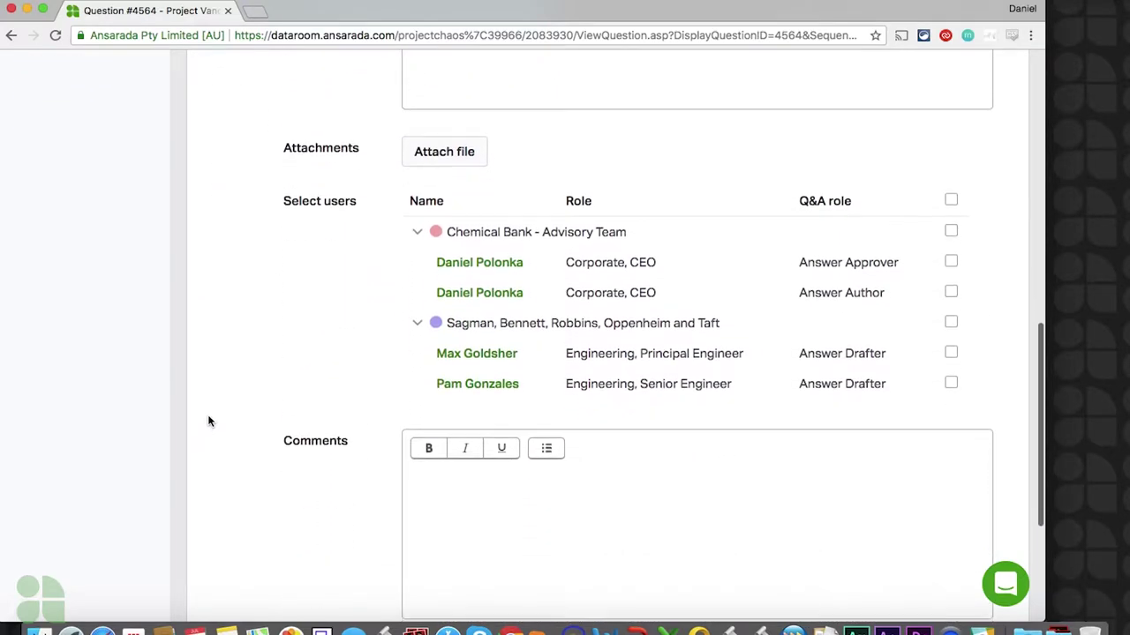
scroll(209, 421, "down", 2)
scroll(209, 421, "down", 2)
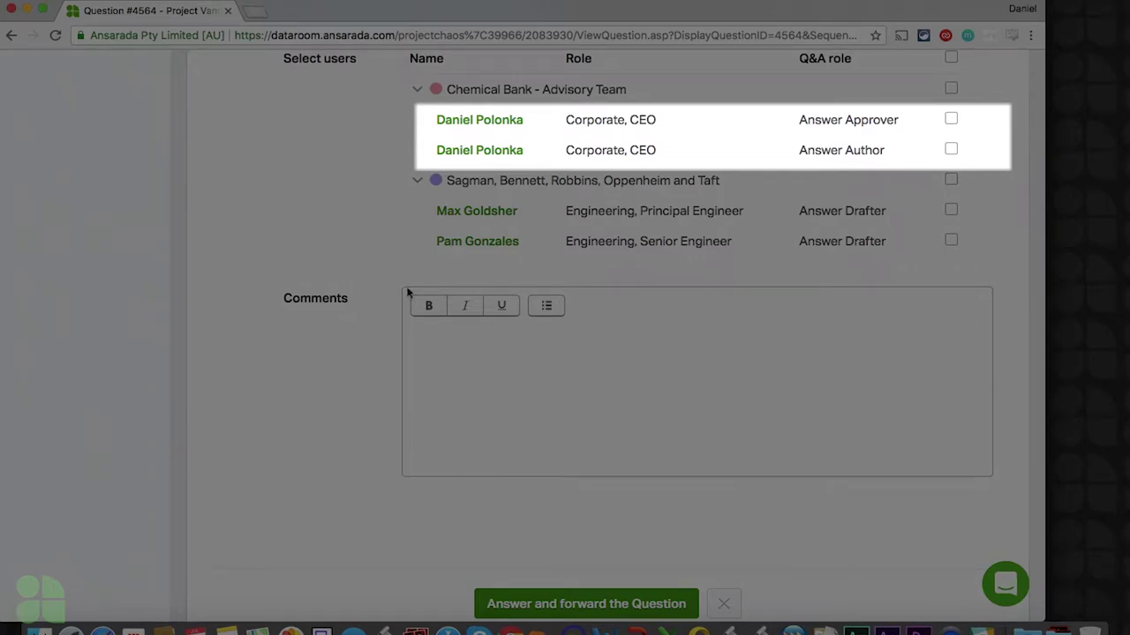
left_click(950, 120)
left_click(952, 149)
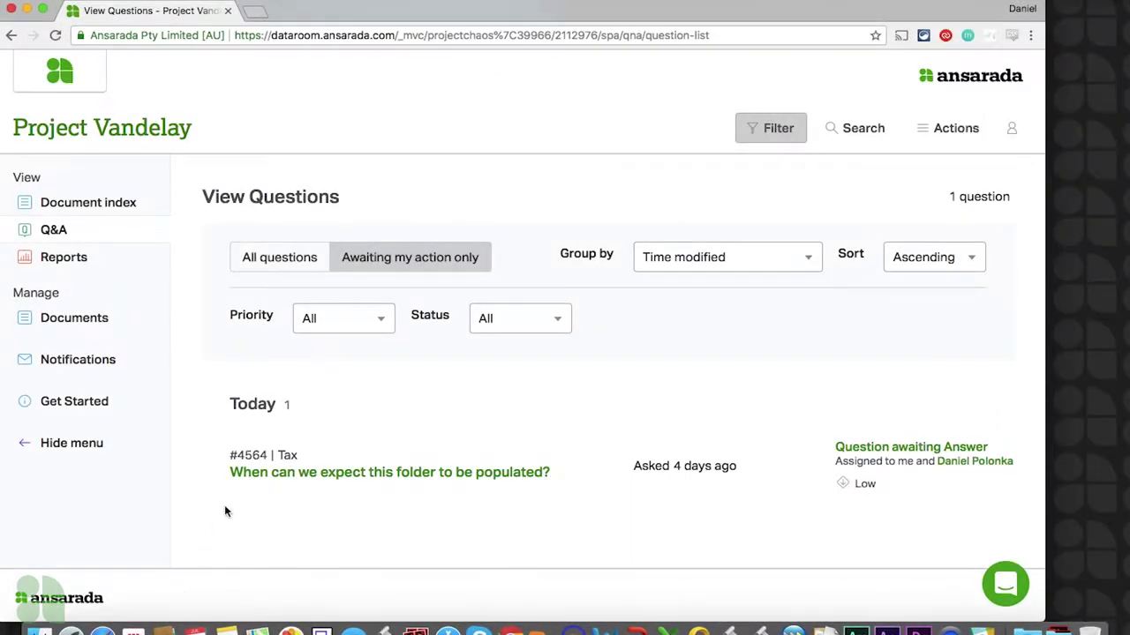
left_click(255, 474)
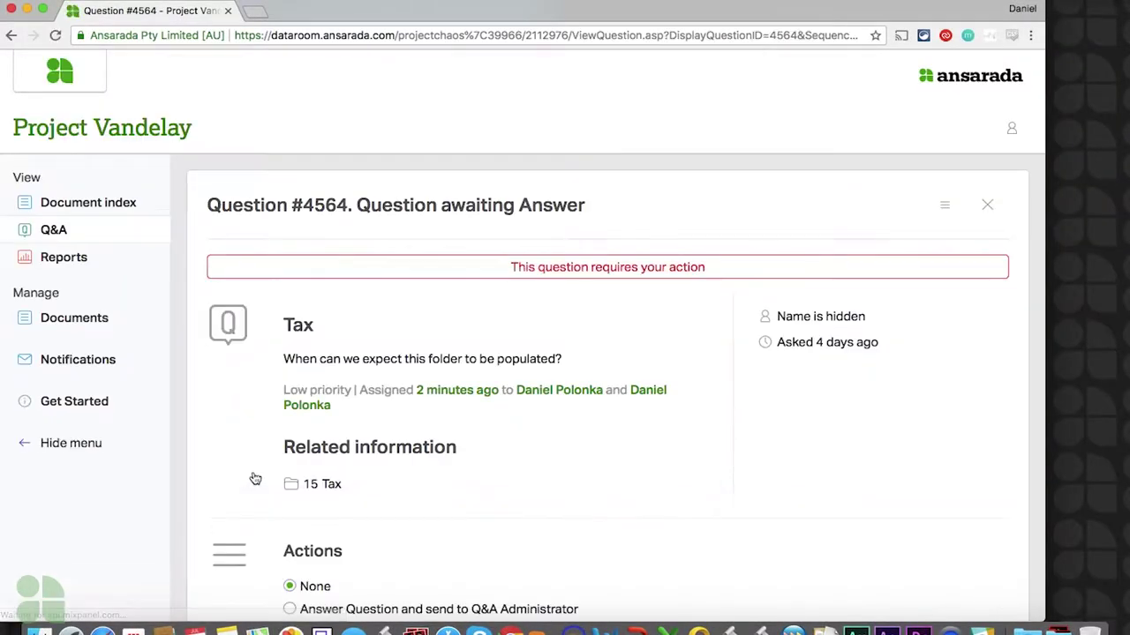
- Choose 'Answer Question and send to Q&A Administrator' and answer 'We will have this populated in the next 72 hours.'
scroll(195, 481, "down", 4)
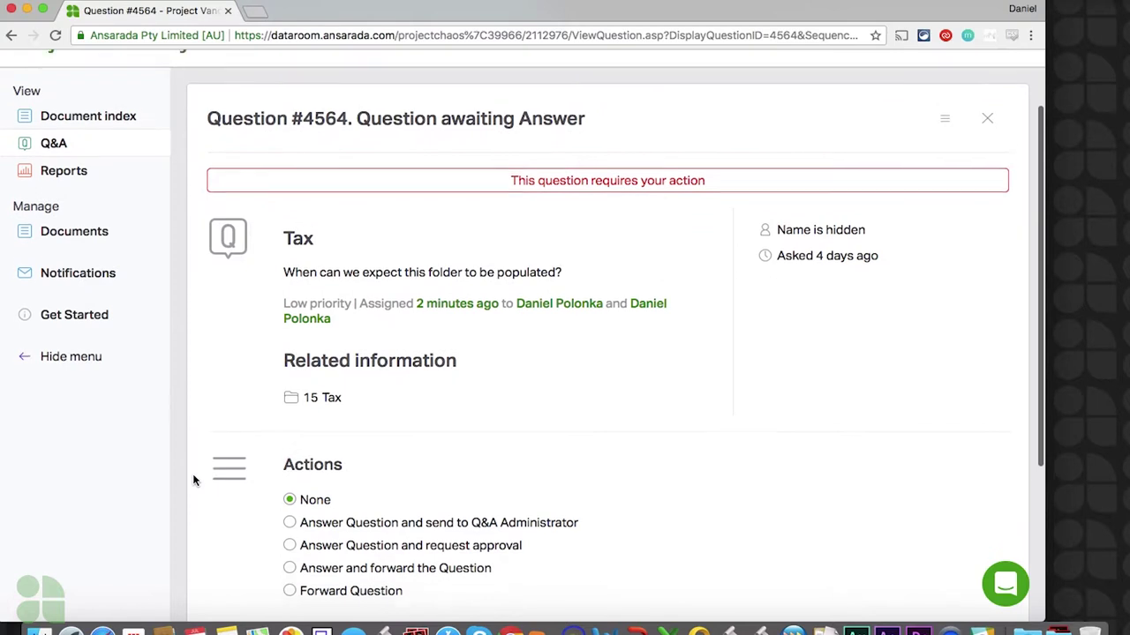
scroll(195, 480, "down", 2)
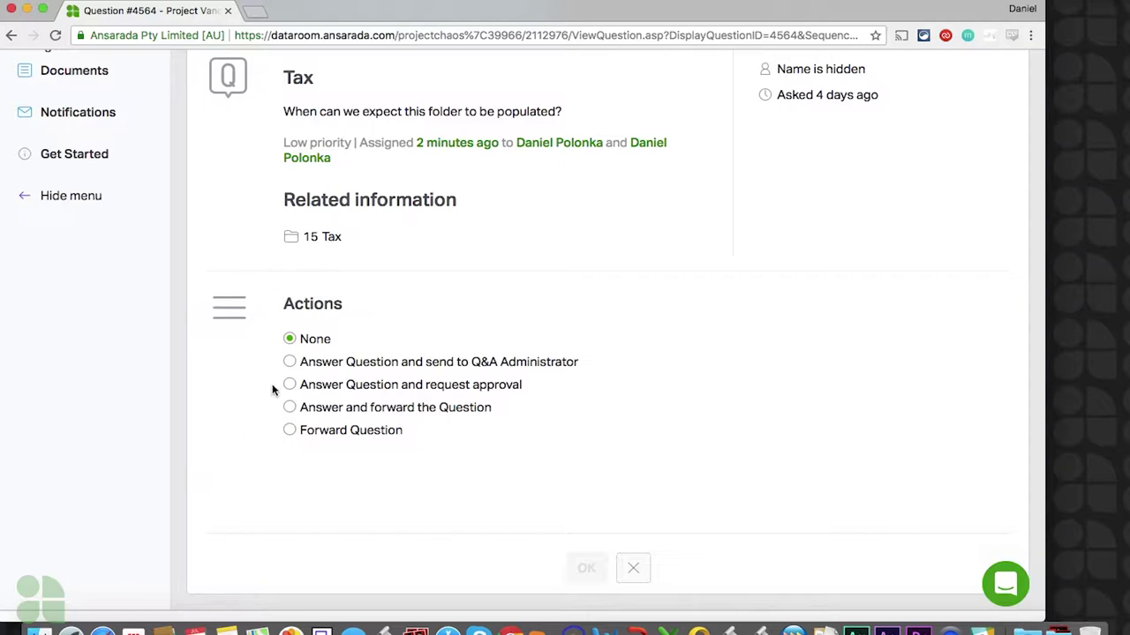
left_click(290, 363)
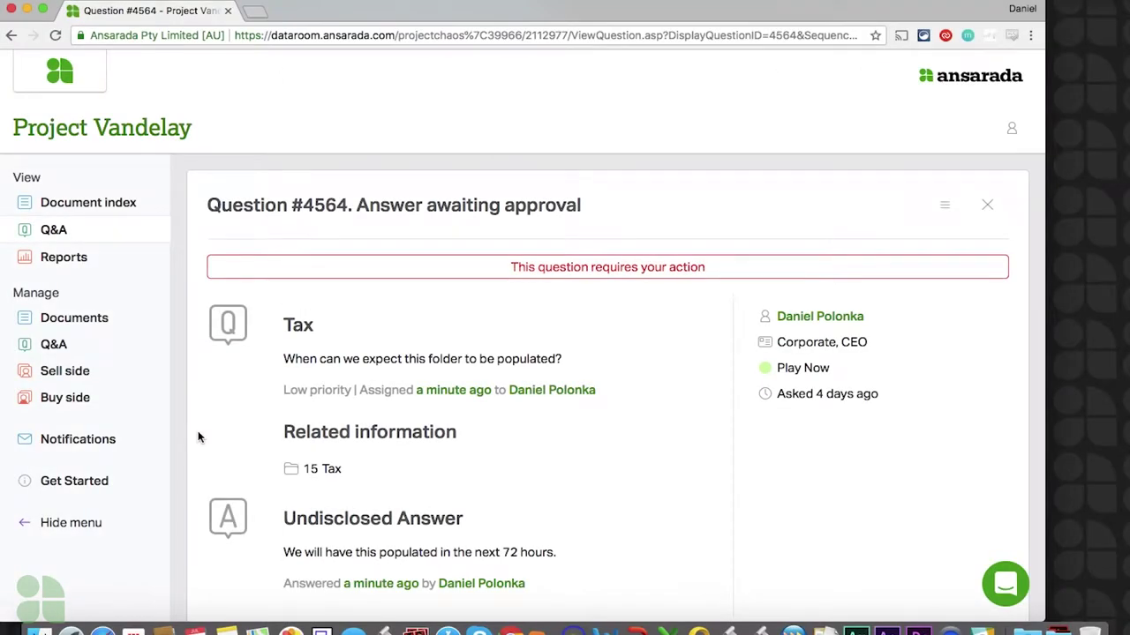
scroll(199, 437, "down", 3)
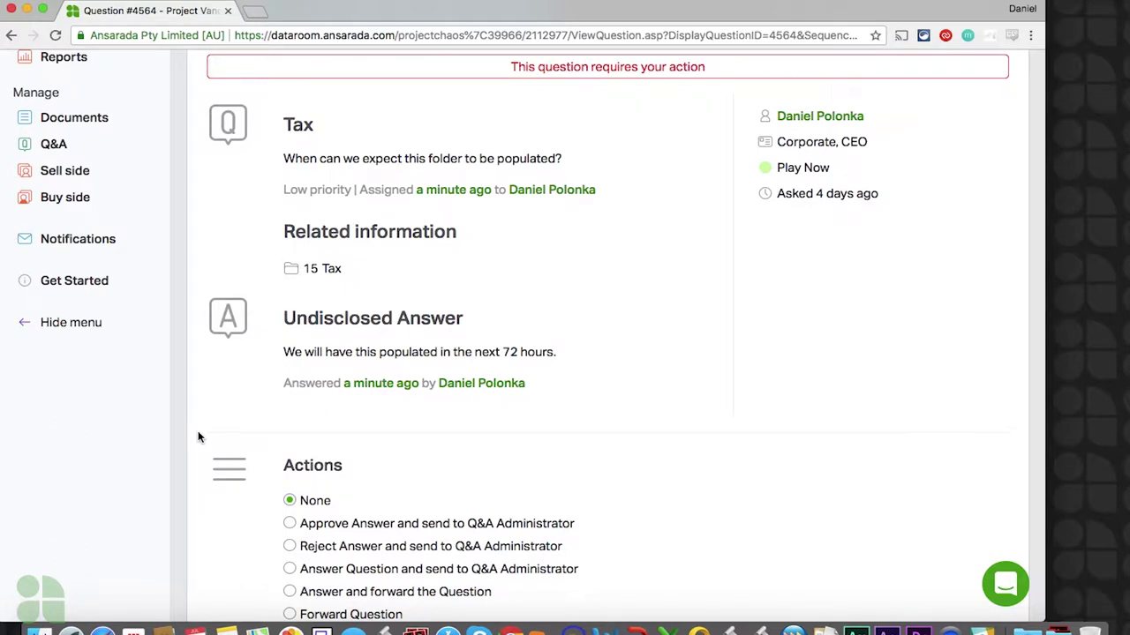
scroll(199, 437, "down", 4)
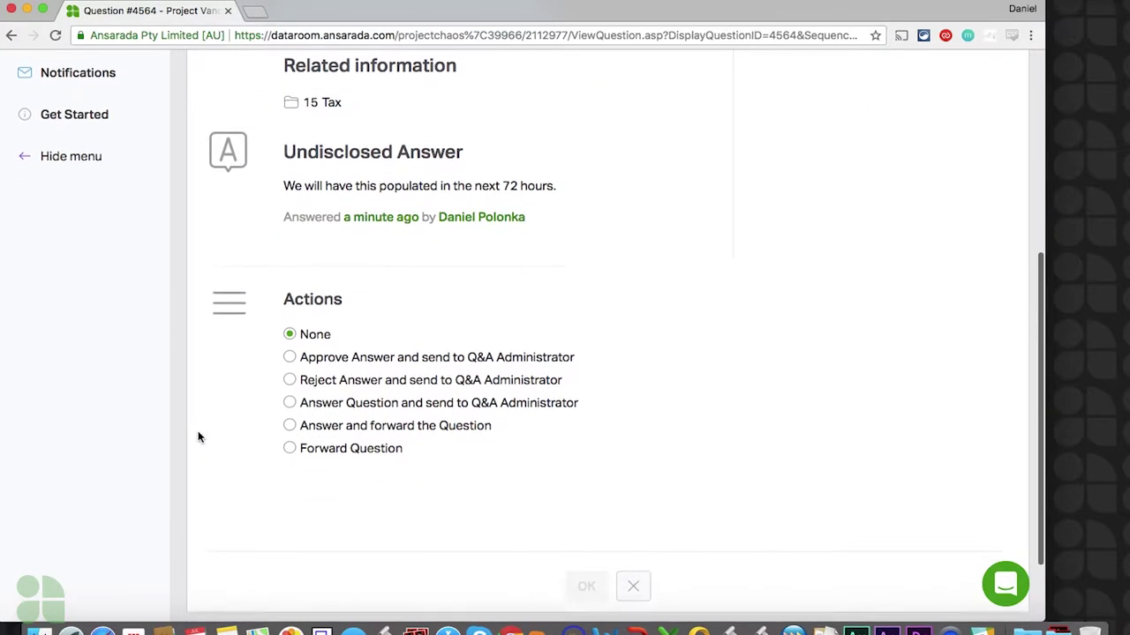
scroll(198, 437, "down", 2)
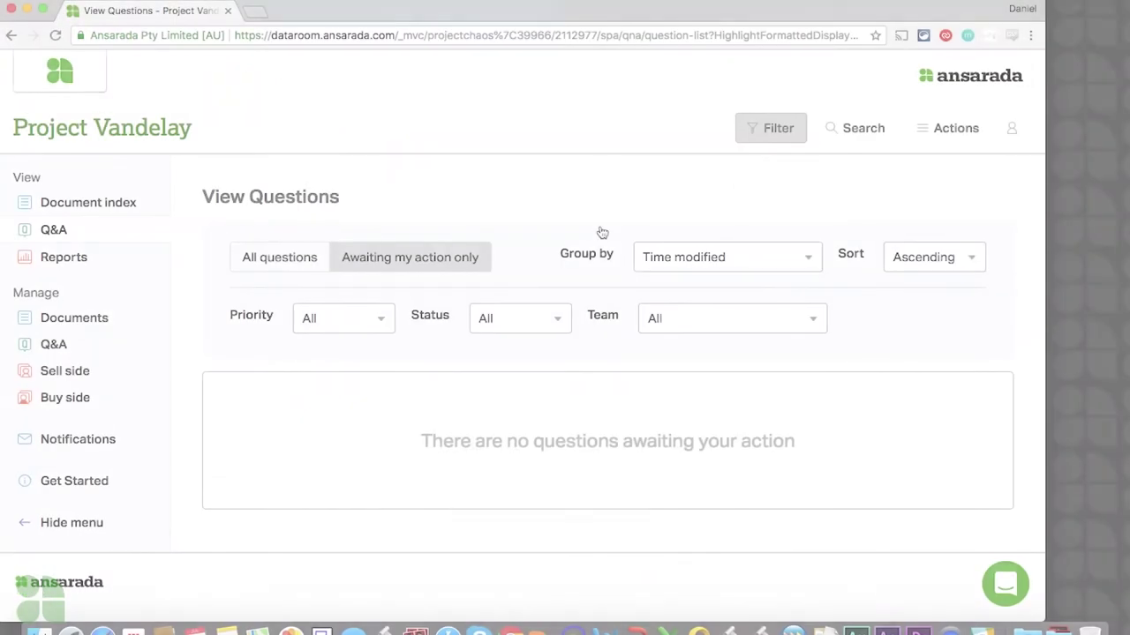
- Show all questions, make the second member a full-control and the third a view-only Q&A observer, and open #2259
left_click(280, 258)
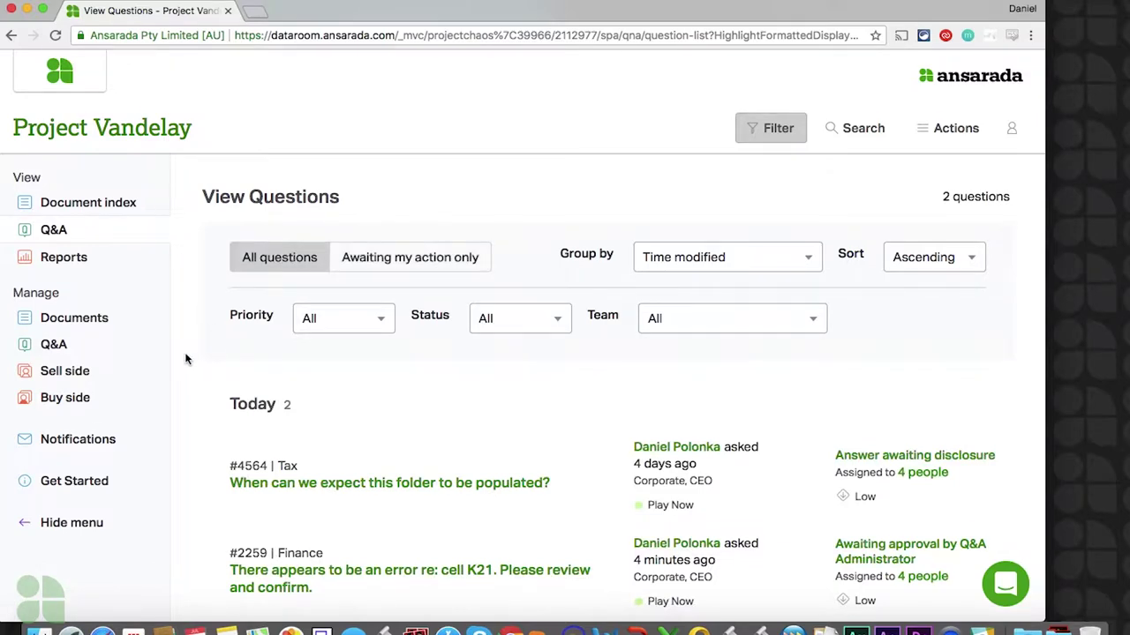
scroll(185, 359, "down", 2)
scroll(185, 359, "down", 1)
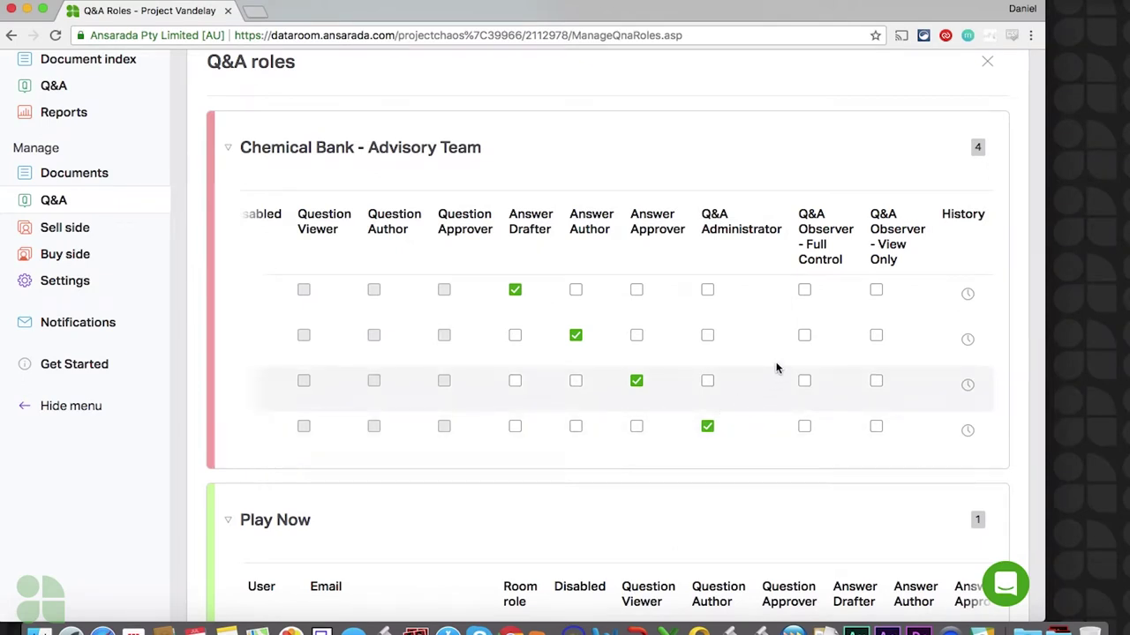
left_click(807, 336)
left_click(876, 383)
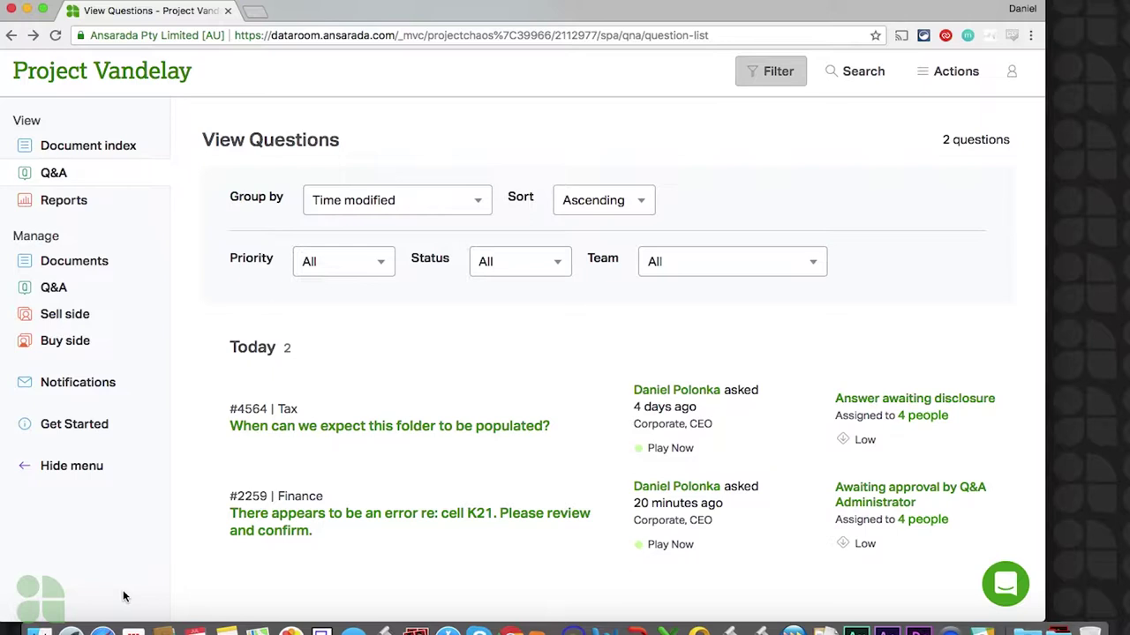
left_click(258, 518)
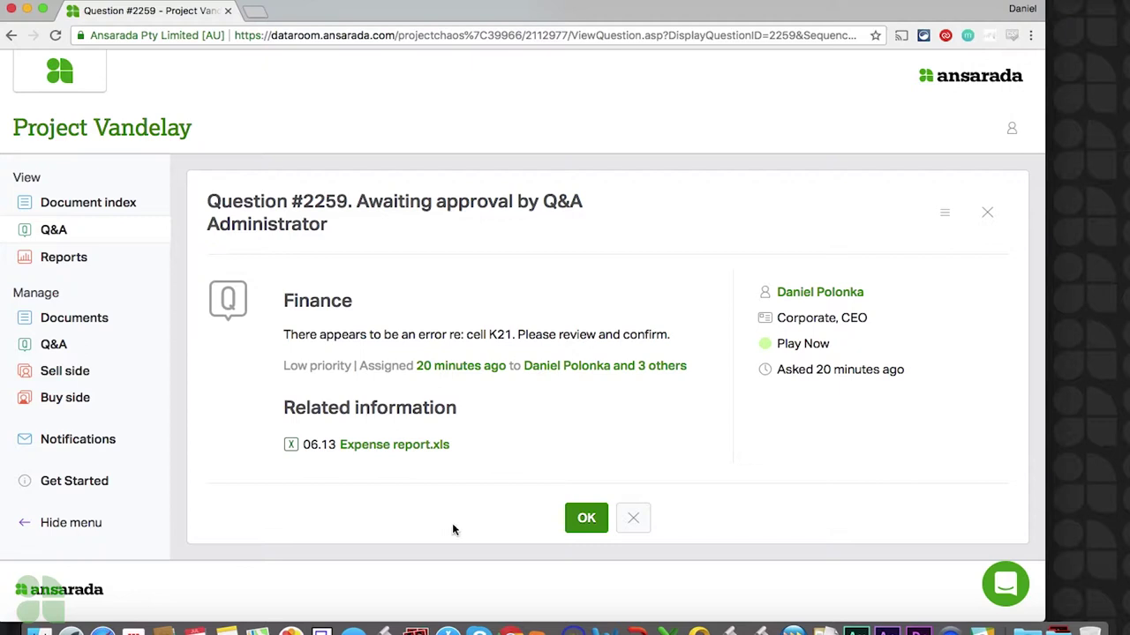
- Close question #2259 and return to the questions list
left_click(586, 519)
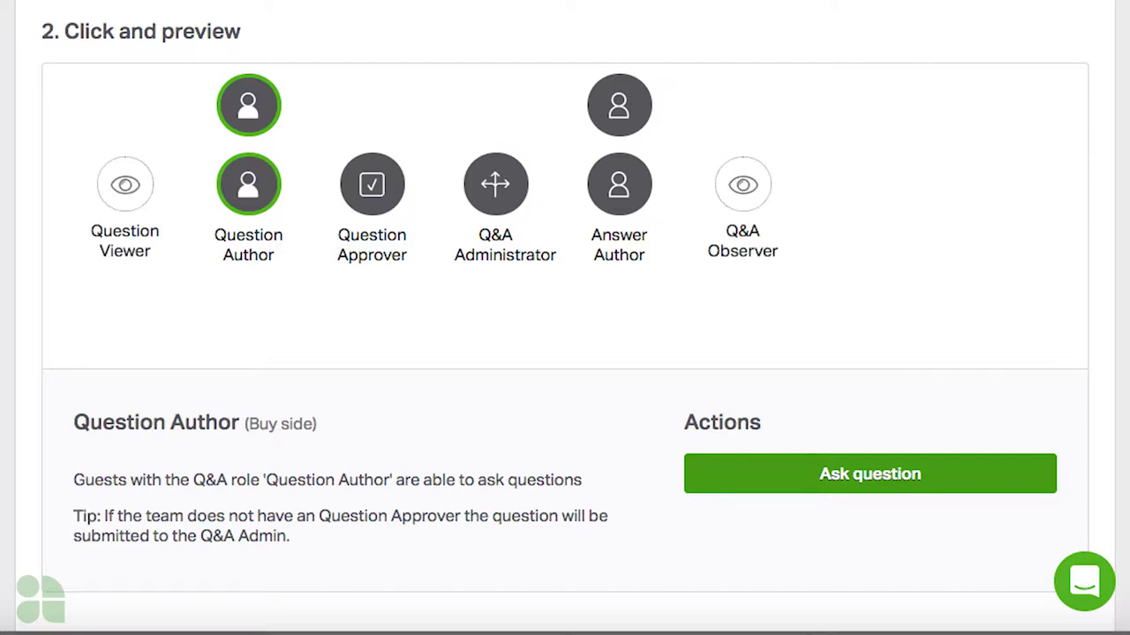
- Preview each workflow stage: Ask question, Approve question, Approve and forward, Answer and forward, Disclose answer
left_click(978, 485)
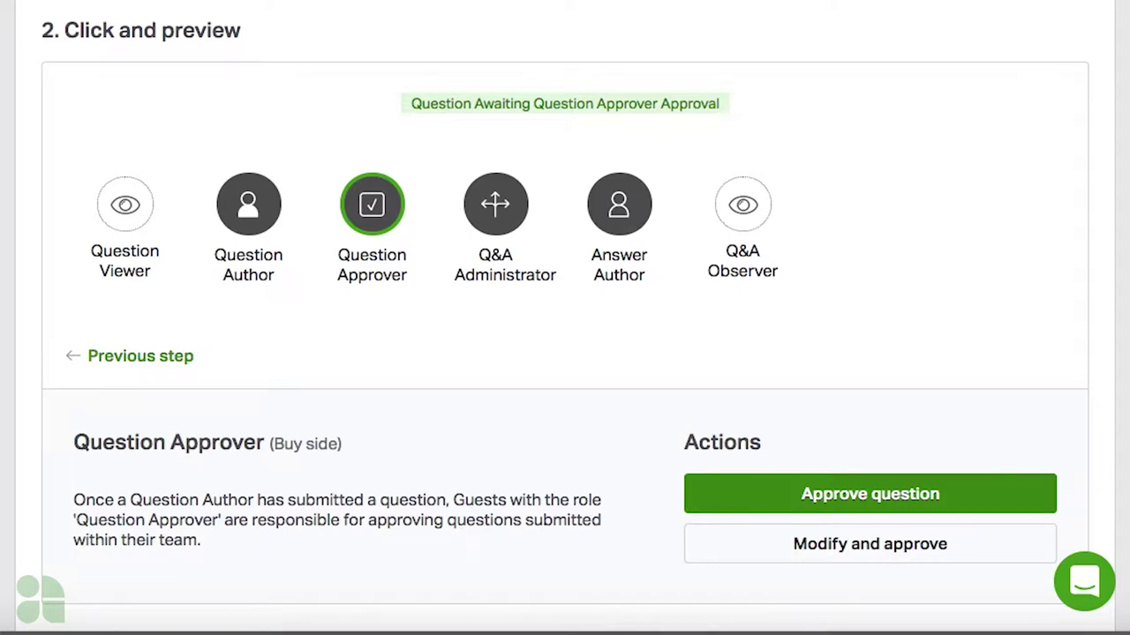
left_click(1004, 501)
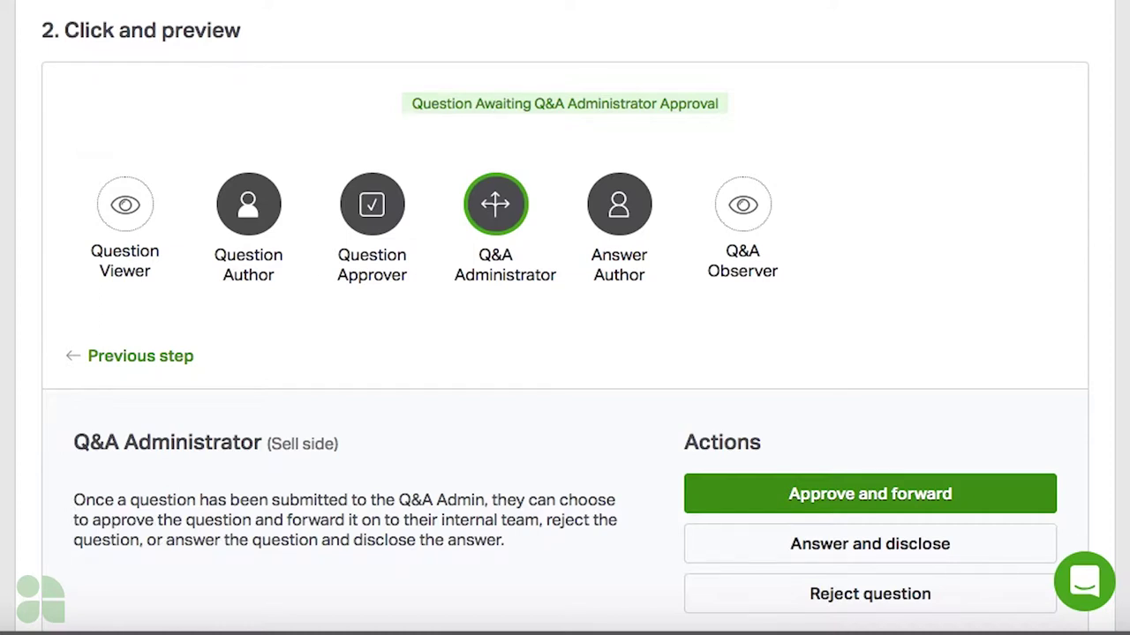
left_click(1021, 497)
left_click(1020, 498)
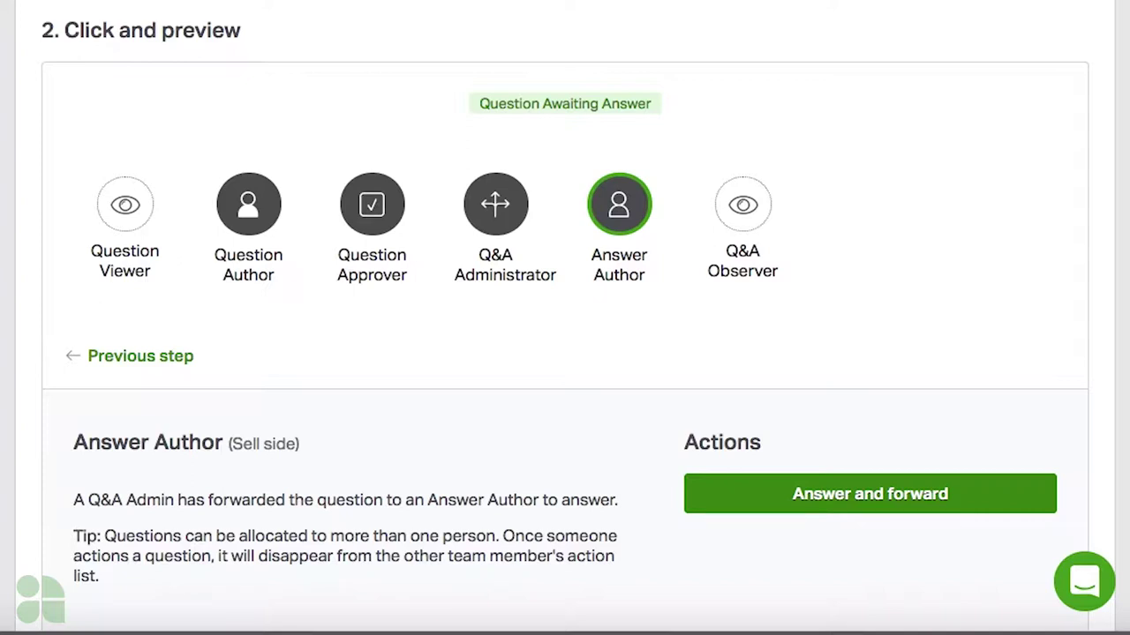
left_click(1033, 501)
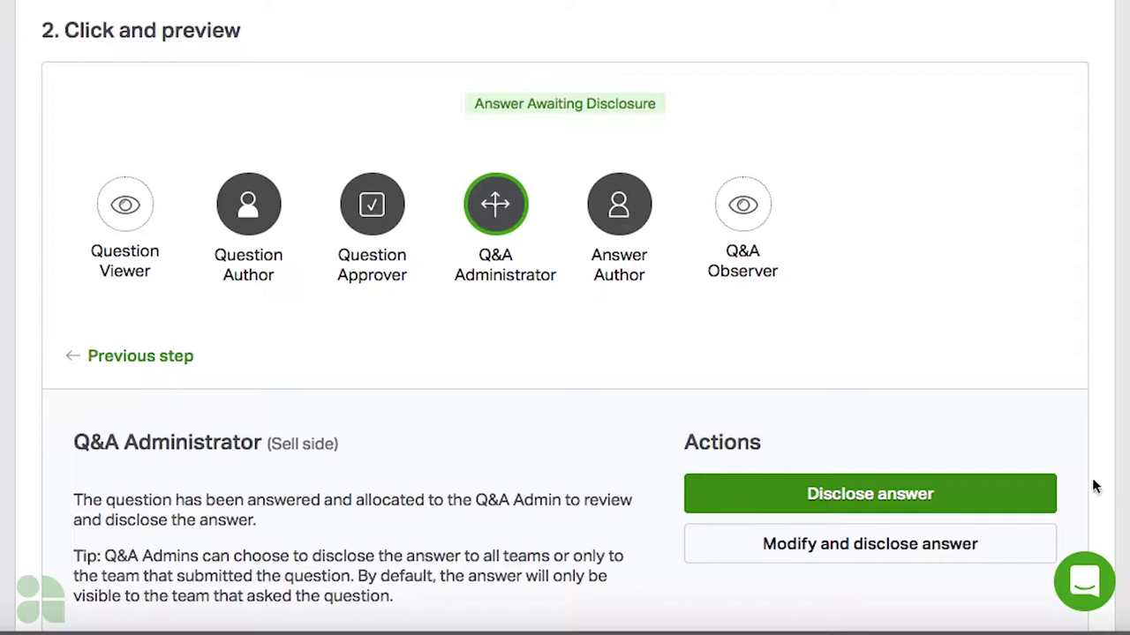
left_click(1026, 499)
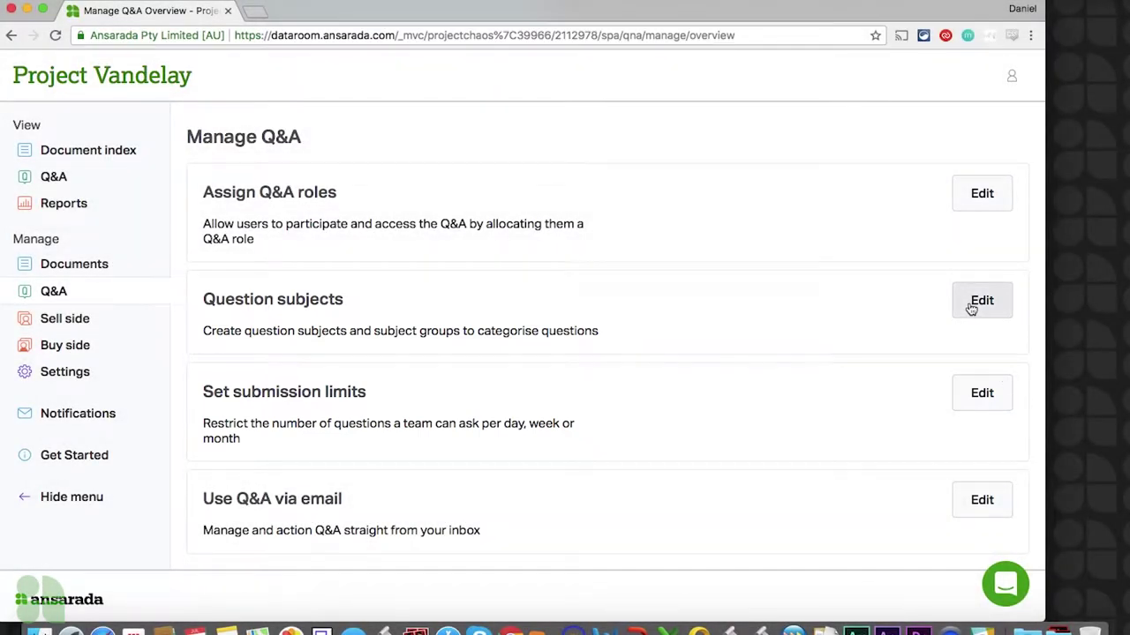
- Open the question subjects settings and preview the subject dropdown, choosing Tax
left_click(971, 307)
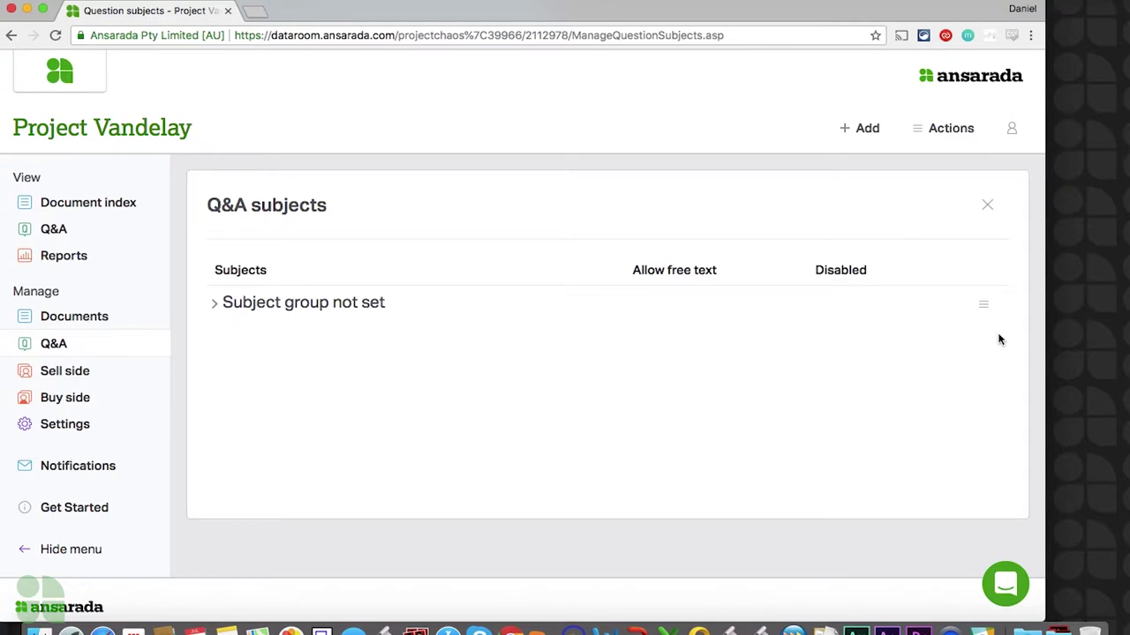
left_click(863, 130)
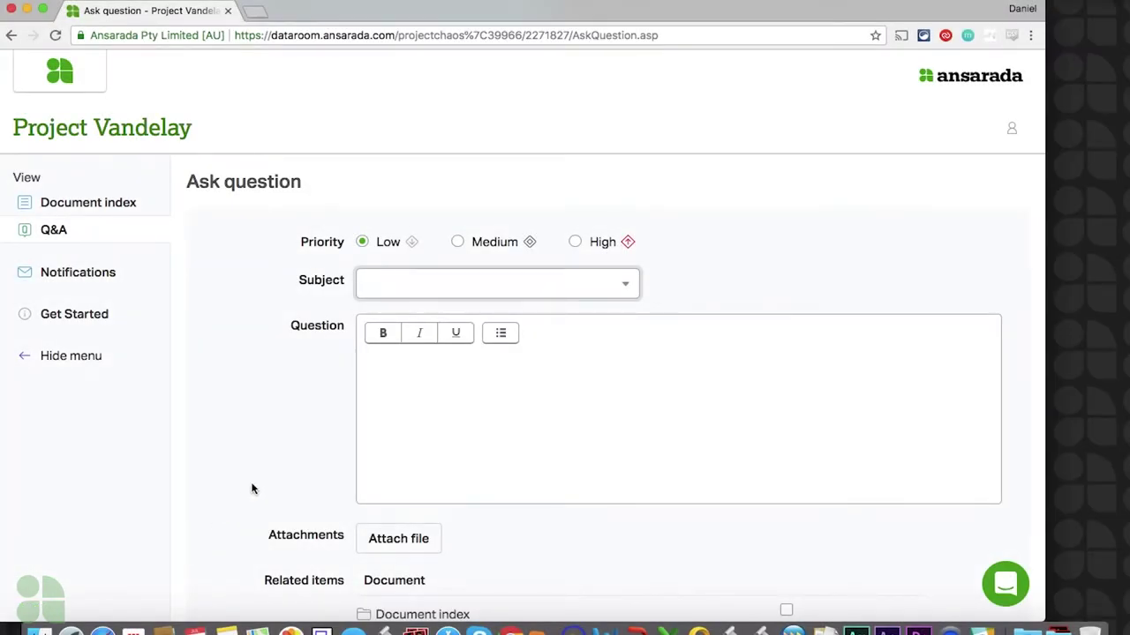
left_click(620, 287)
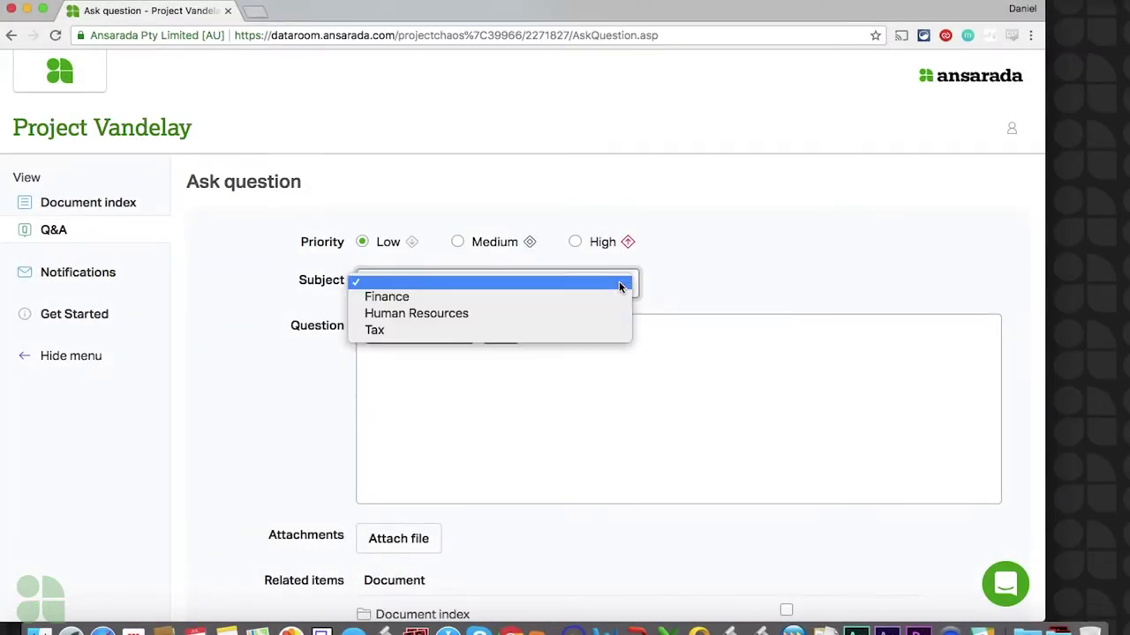
left_click(610, 332)
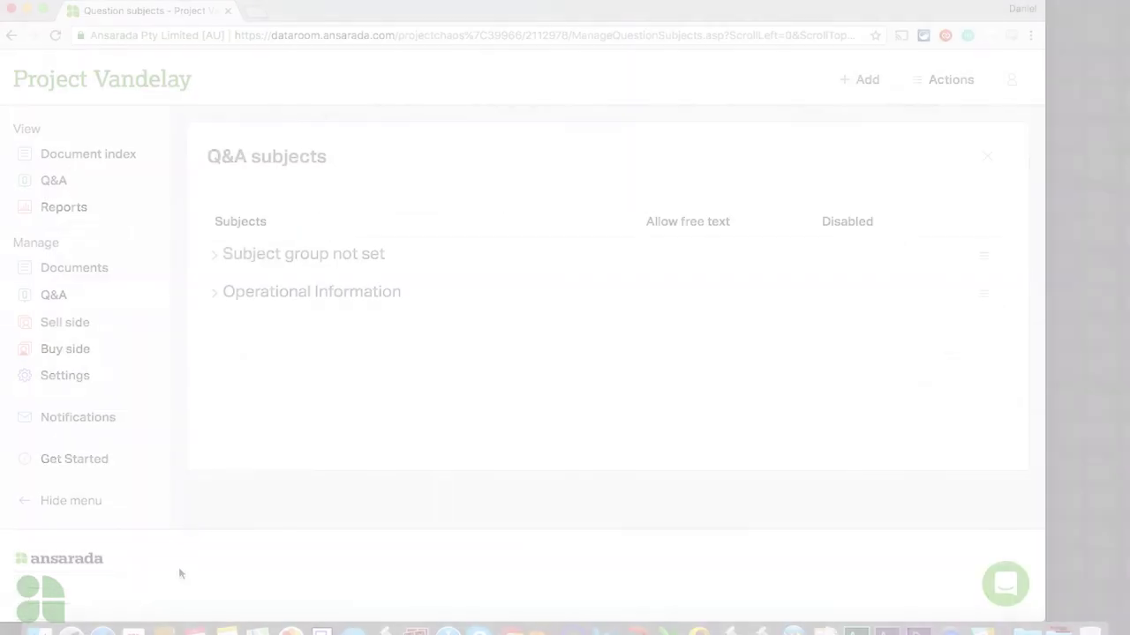
- Expand the ungrouped and Operational Information subject groups, then choose Capex as the question subject
left_click(215, 253)
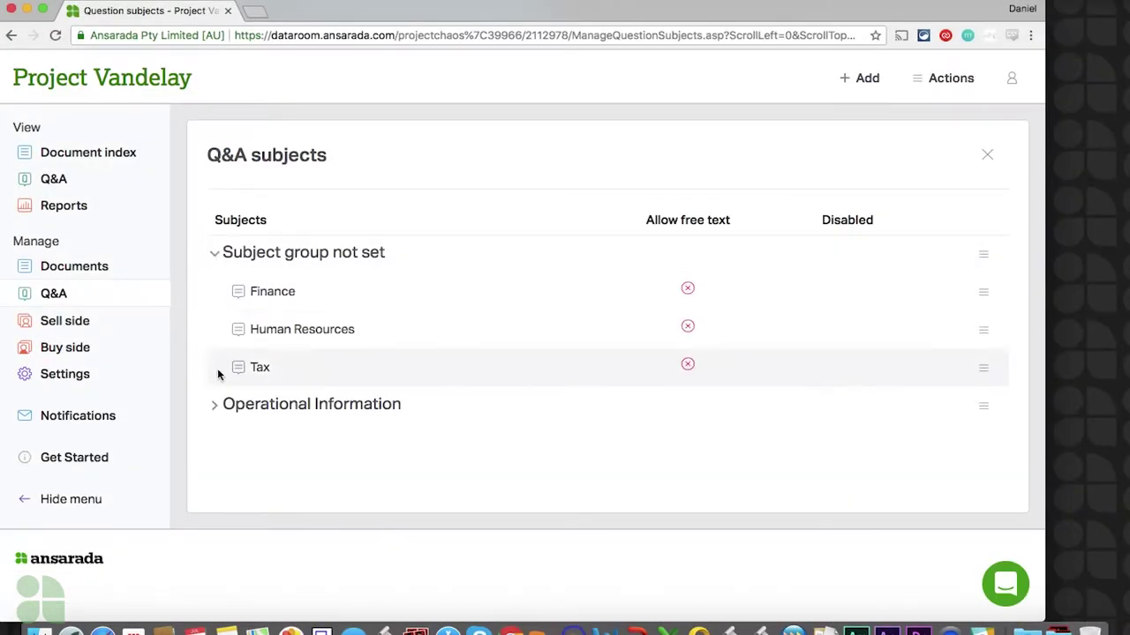
left_click(215, 405)
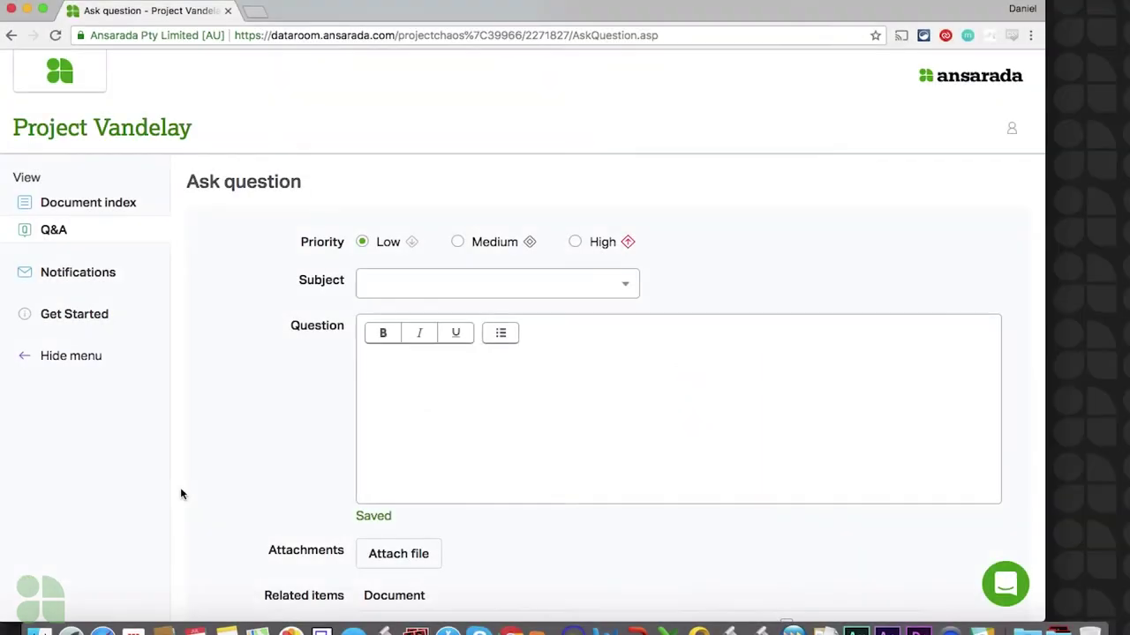
left_click(619, 288)
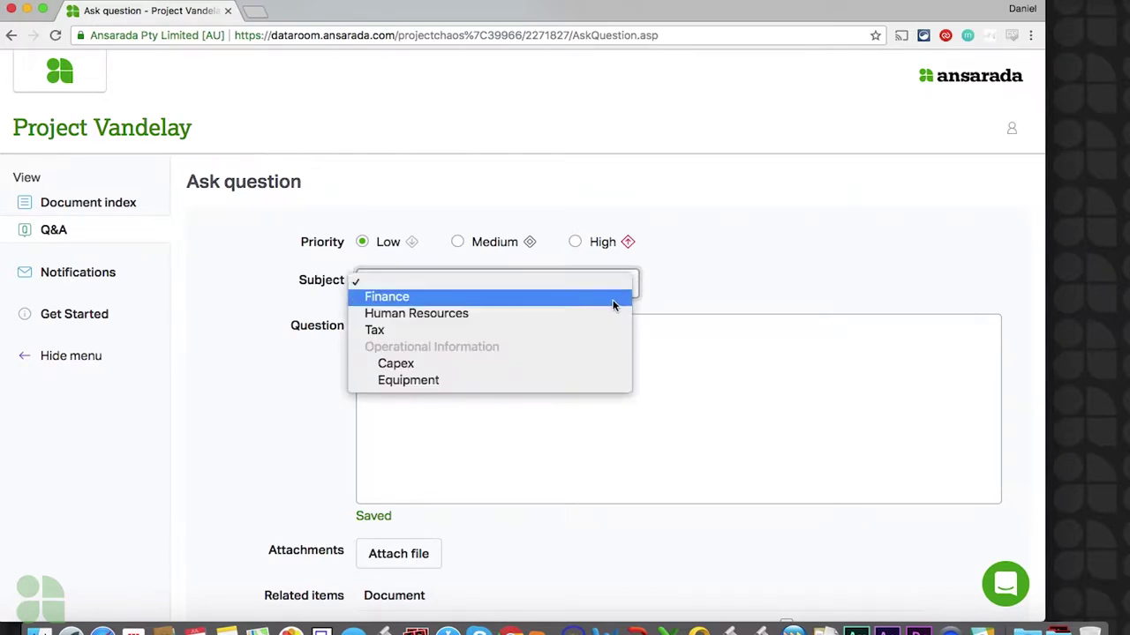
left_click(604, 363)
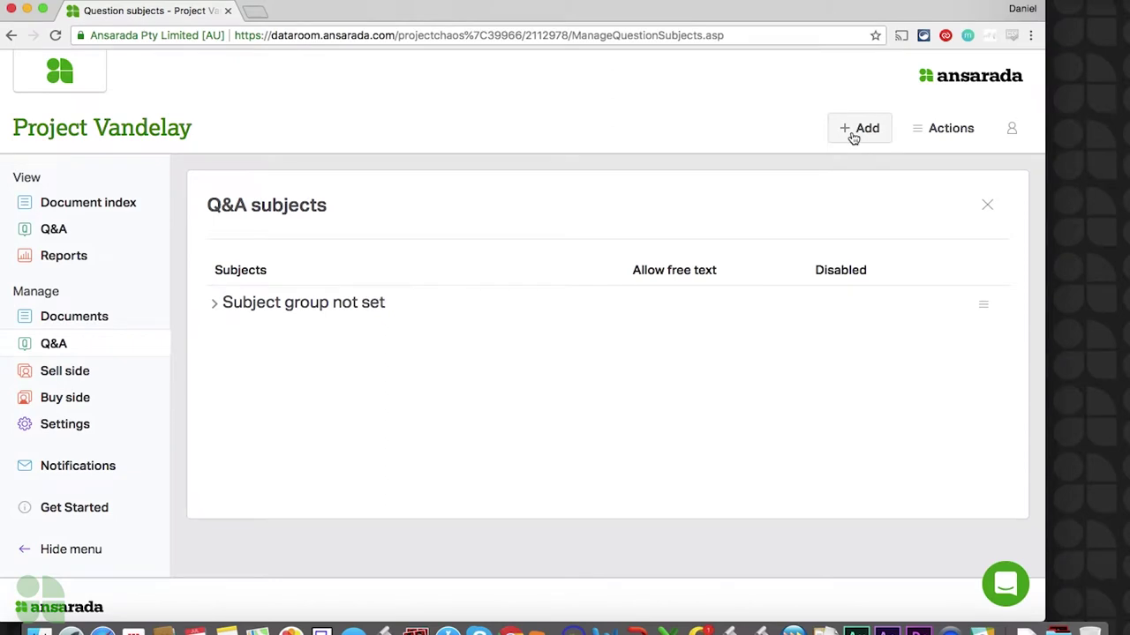
- Paste the subject list, from Licences through Sales and Marketing, into a new subject, leaving group None
left_click(853, 132)
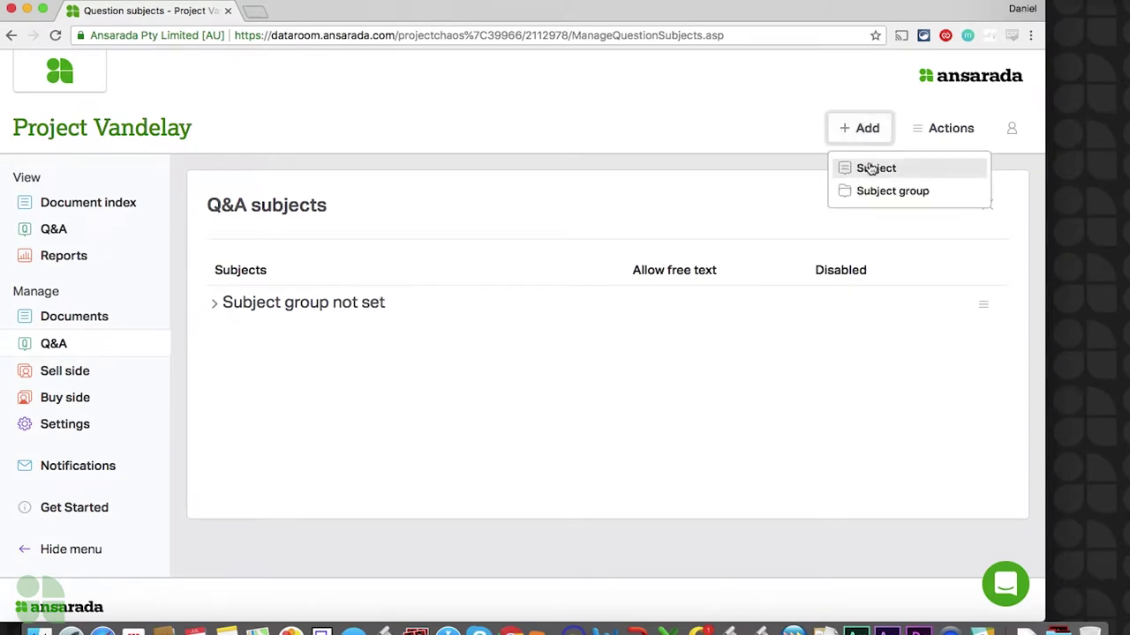
left_click(869, 168)
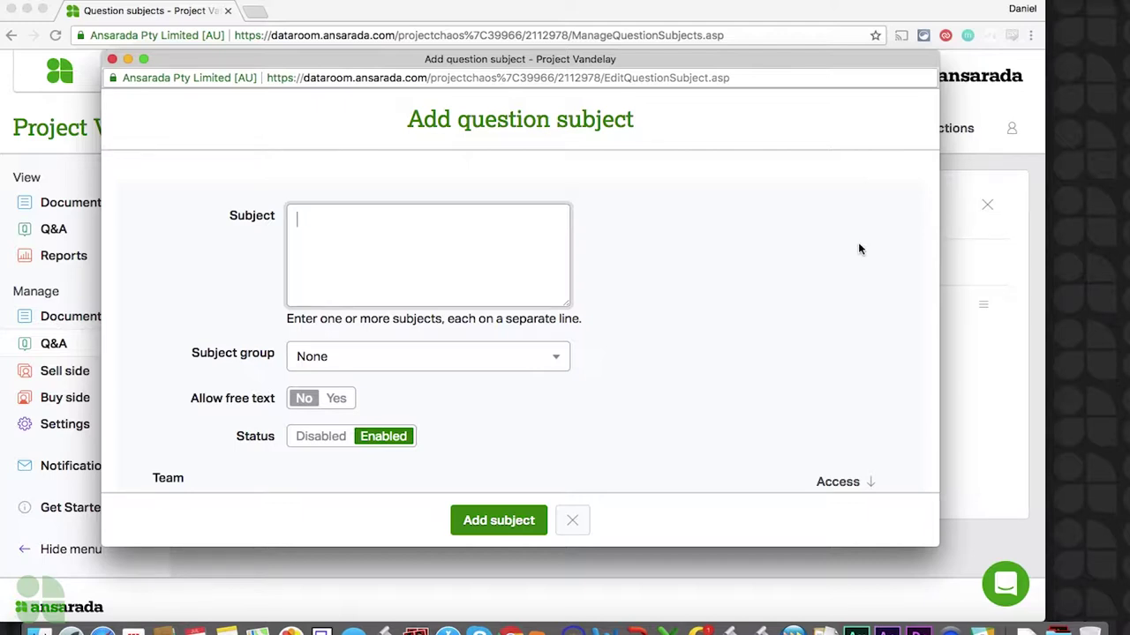
right_click(455, 242)
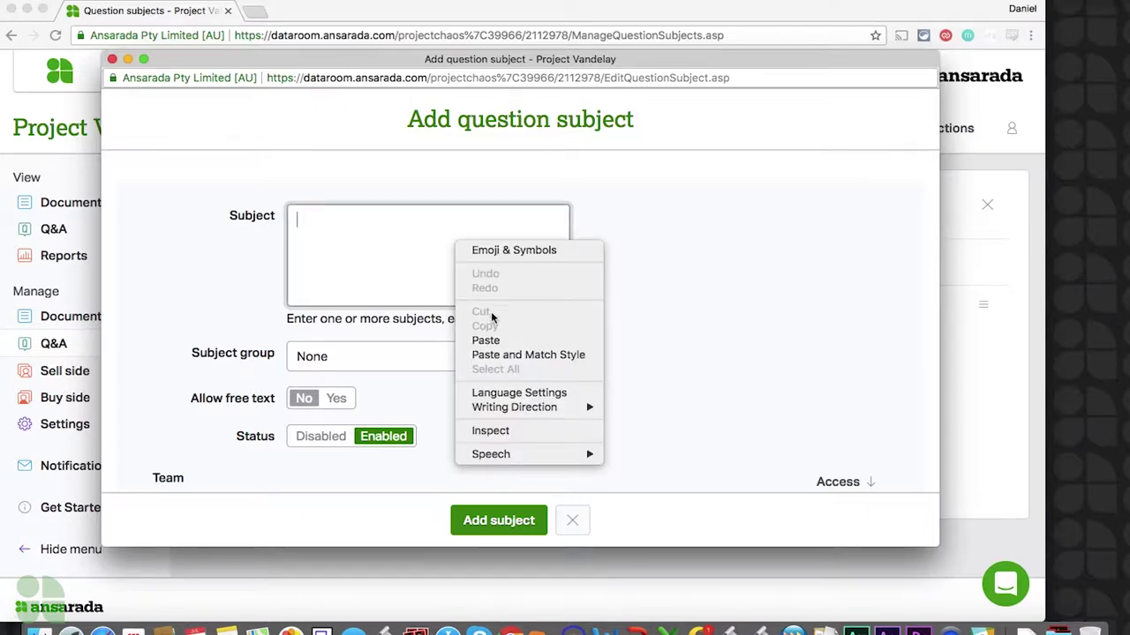
left_click(490, 340)
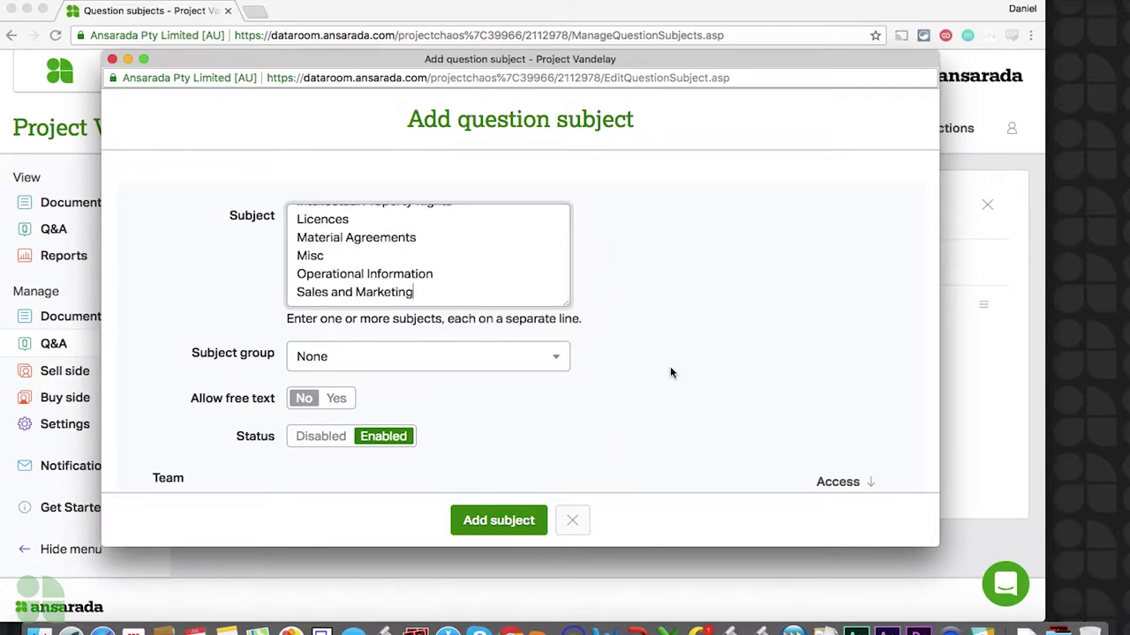
scroll(670, 372, "down", 2)
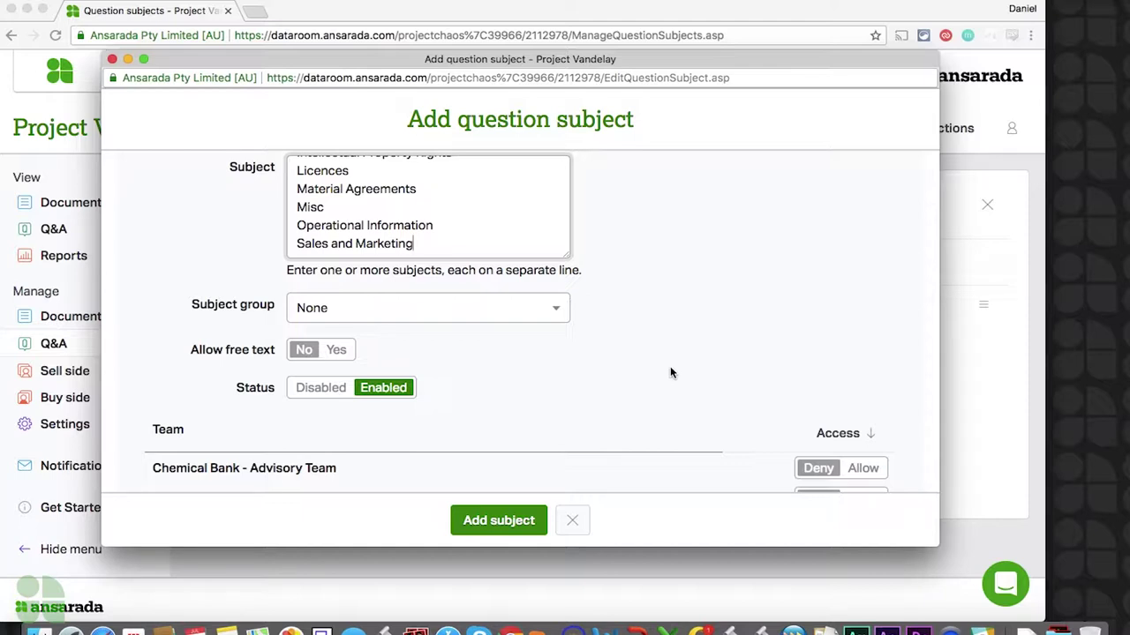
left_click(549, 318)
left_click(668, 325)
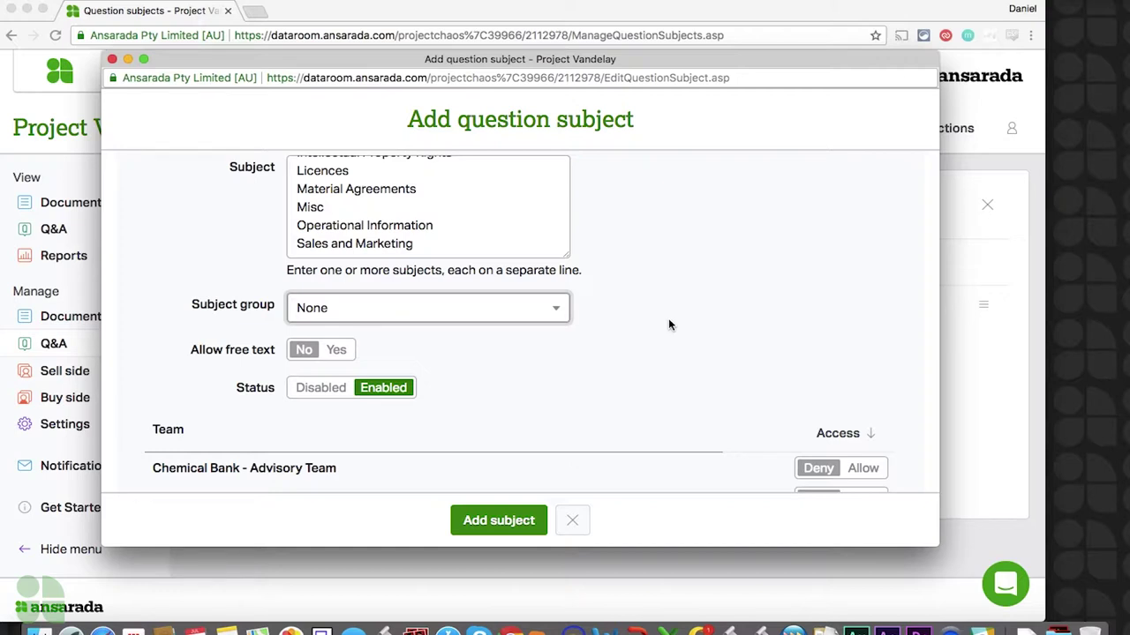
- Allow all teams except Play Now – Legal and Rick Barr Properties – HR Only, then add the subjects
scroll(668, 325, "down", 4)
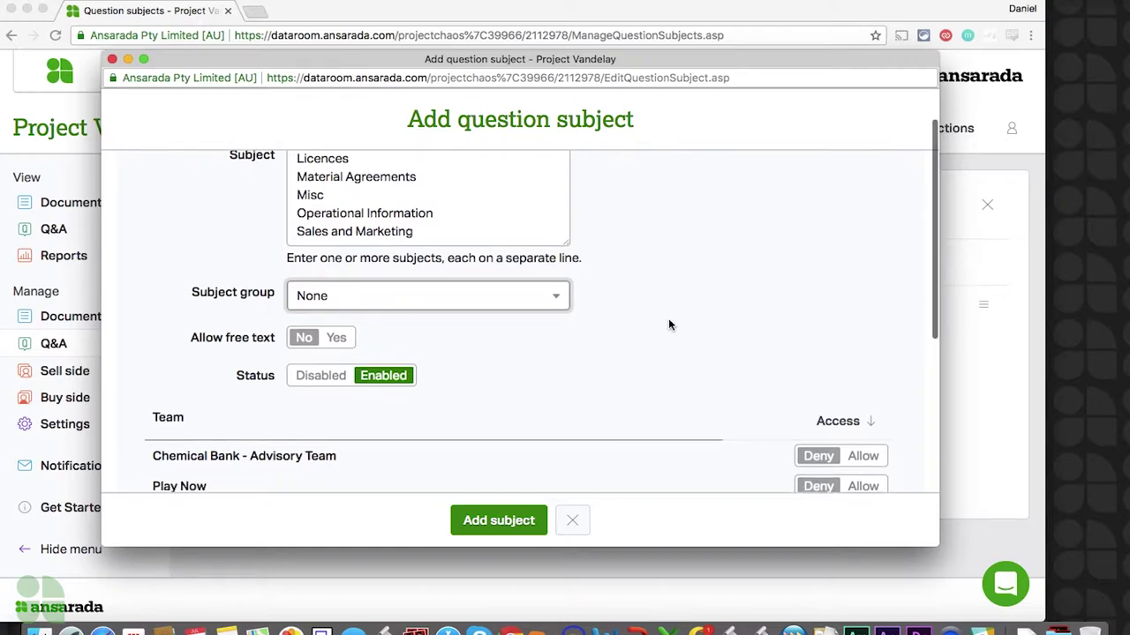
scroll(668, 325, "down", 4)
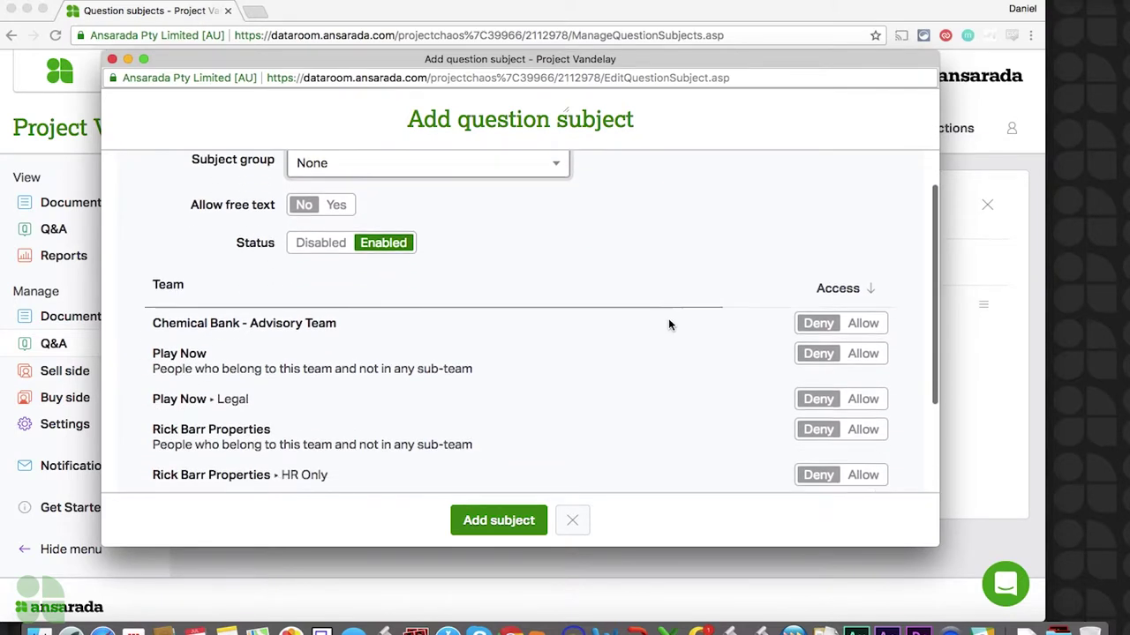
scroll(668, 325, "down", 2)
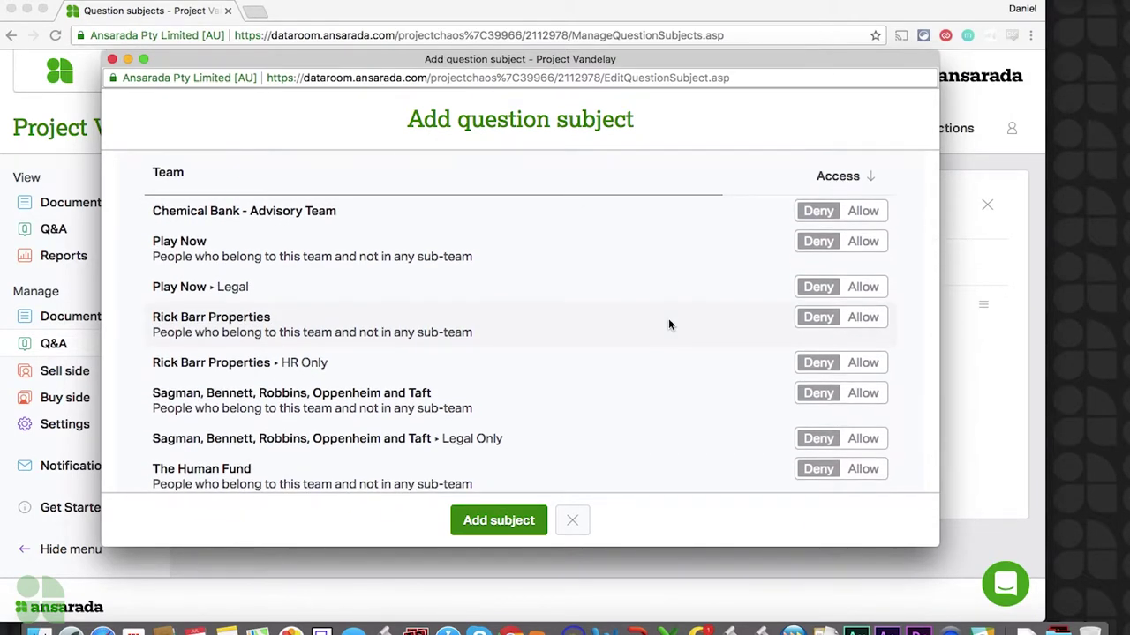
left_click(870, 179)
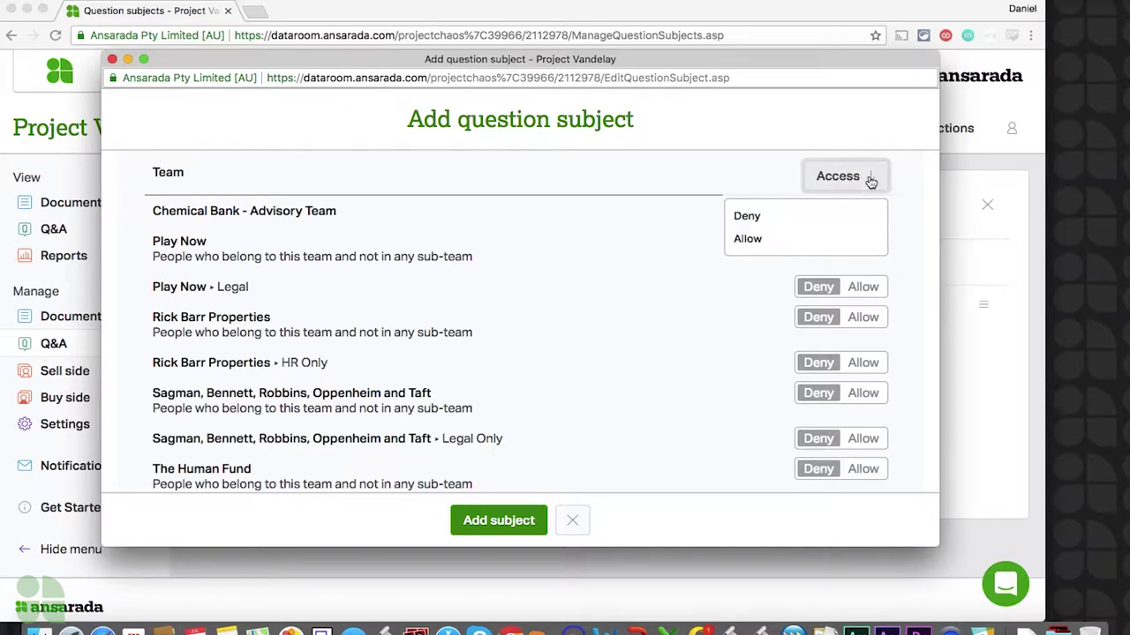
left_click(821, 237)
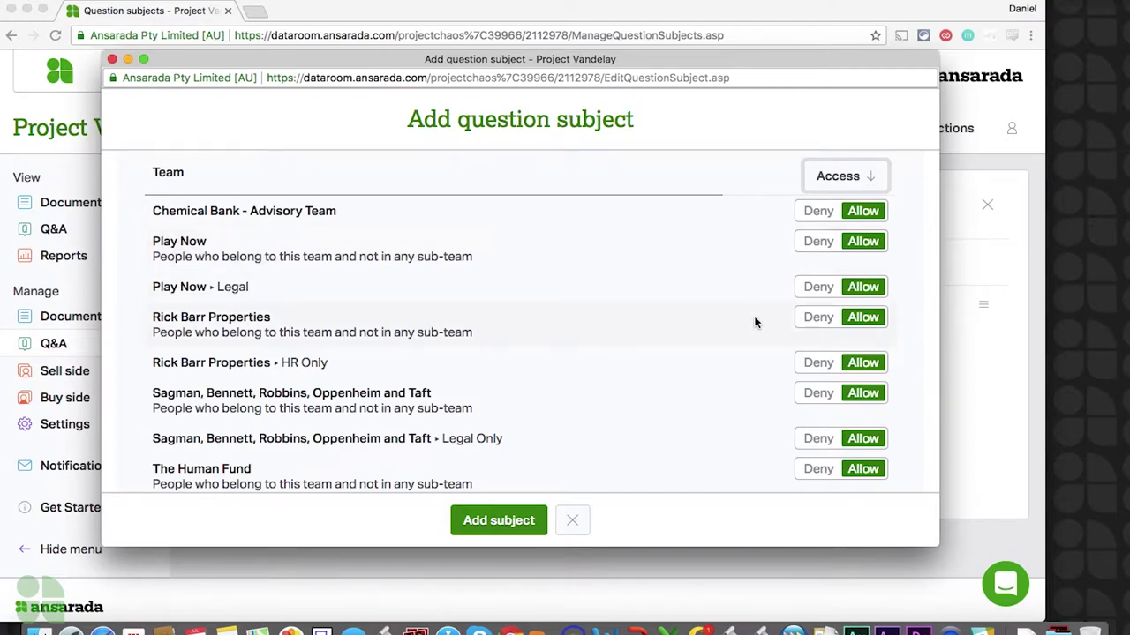
left_click(812, 289)
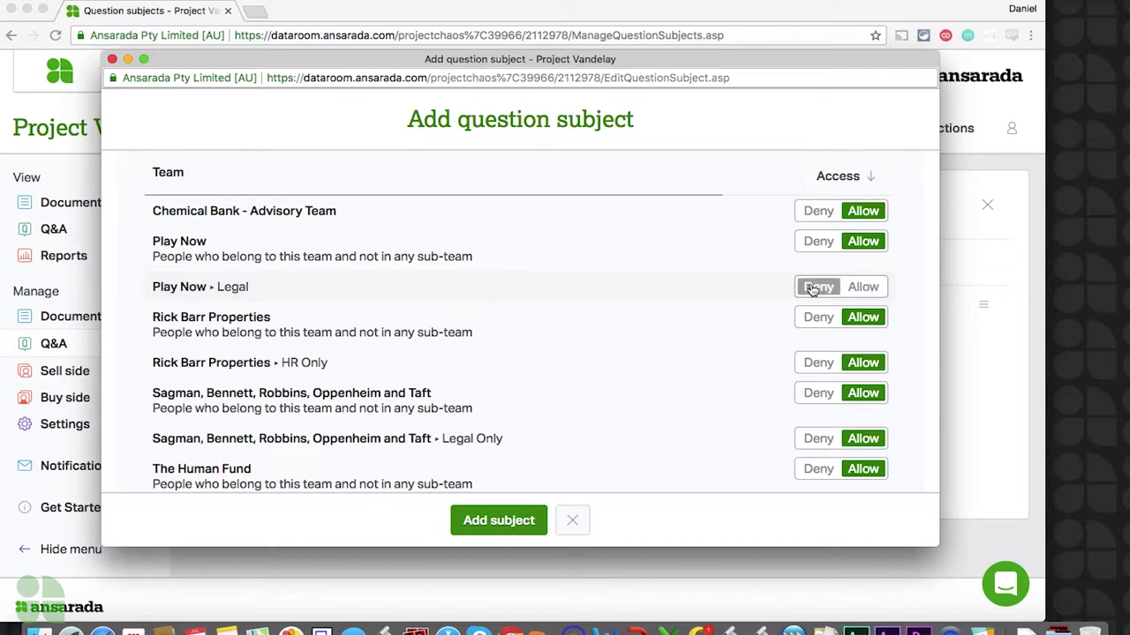
scroll(760, 288, "down", 3)
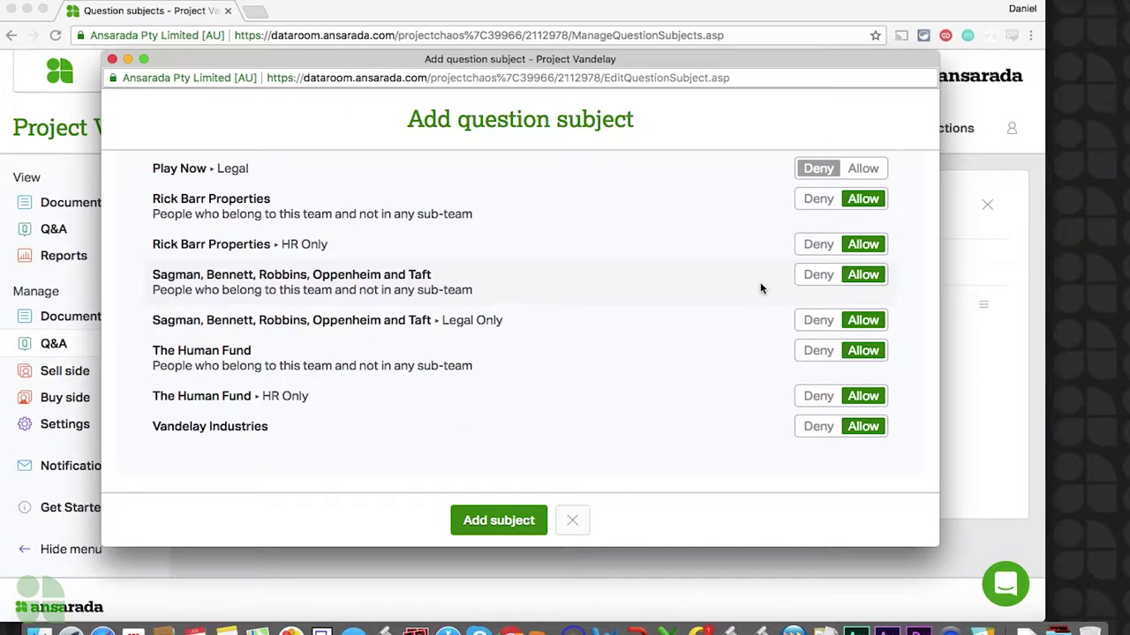
left_click(806, 247)
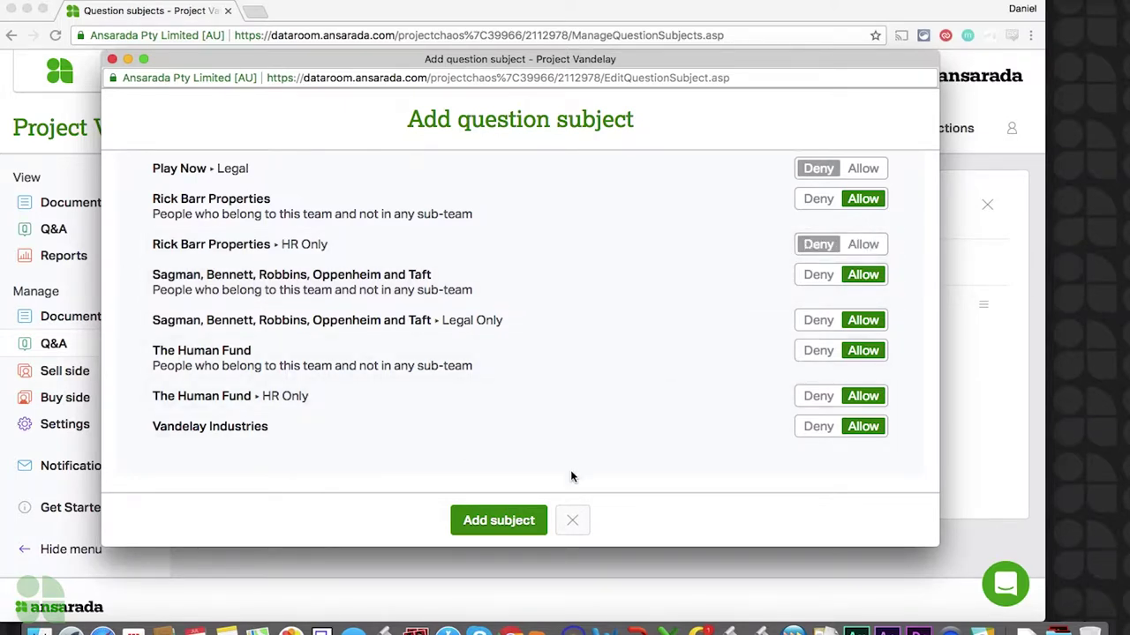
left_click(541, 527)
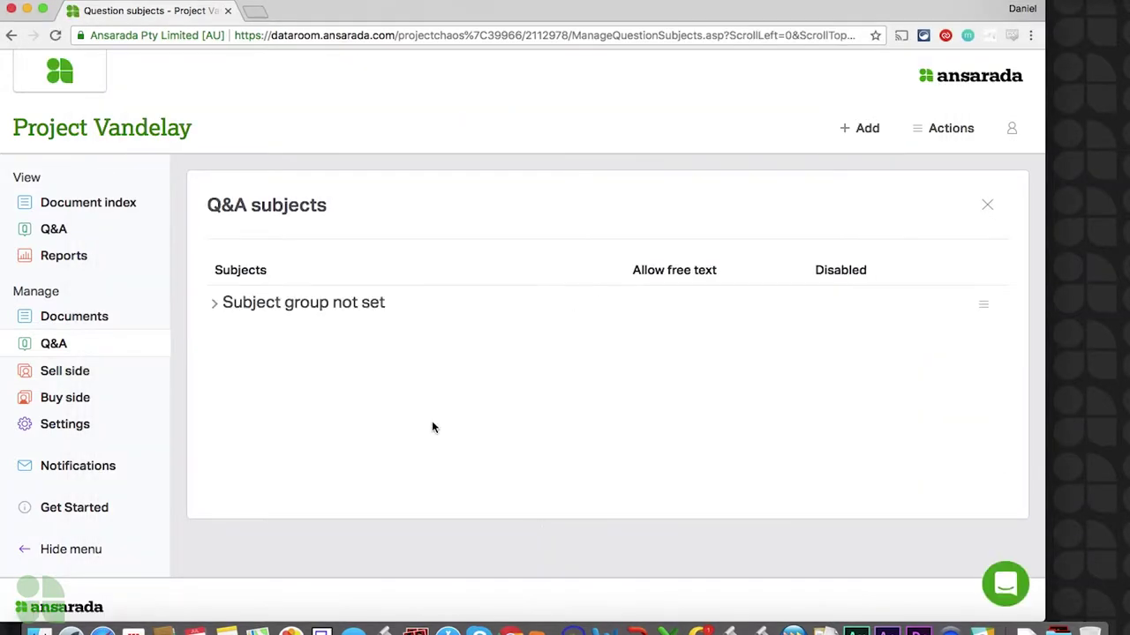
- Expand the ungrouped subjects and choose Delete questions from the Actions menu
left_click(212, 303)
scroll(198, 322, "down", 2)
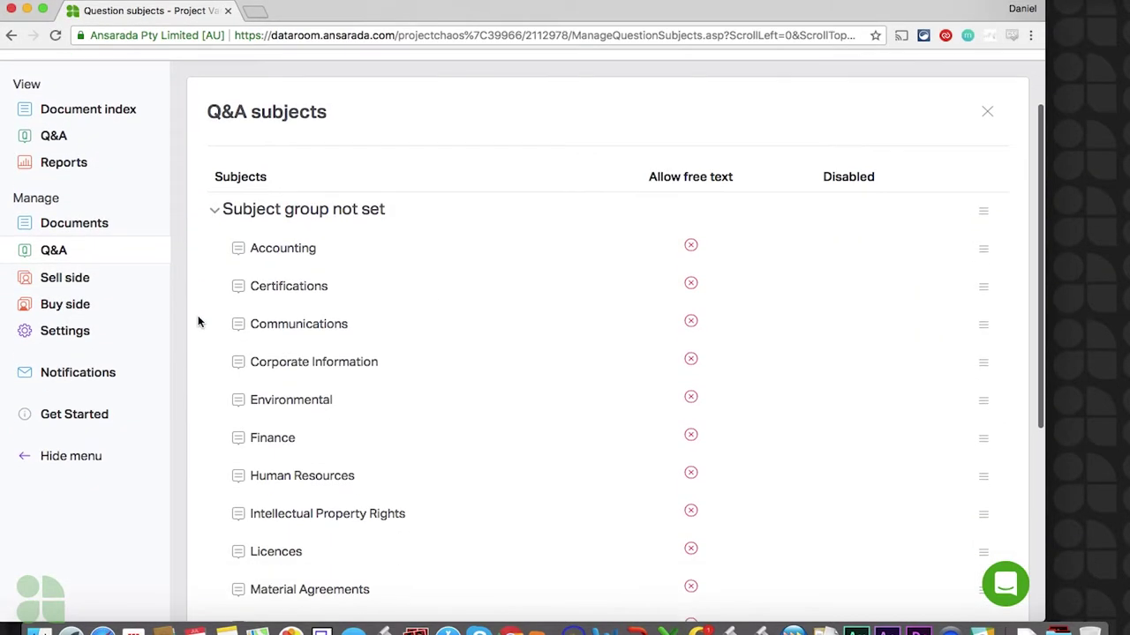
scroll(197, 322, "down", 5)
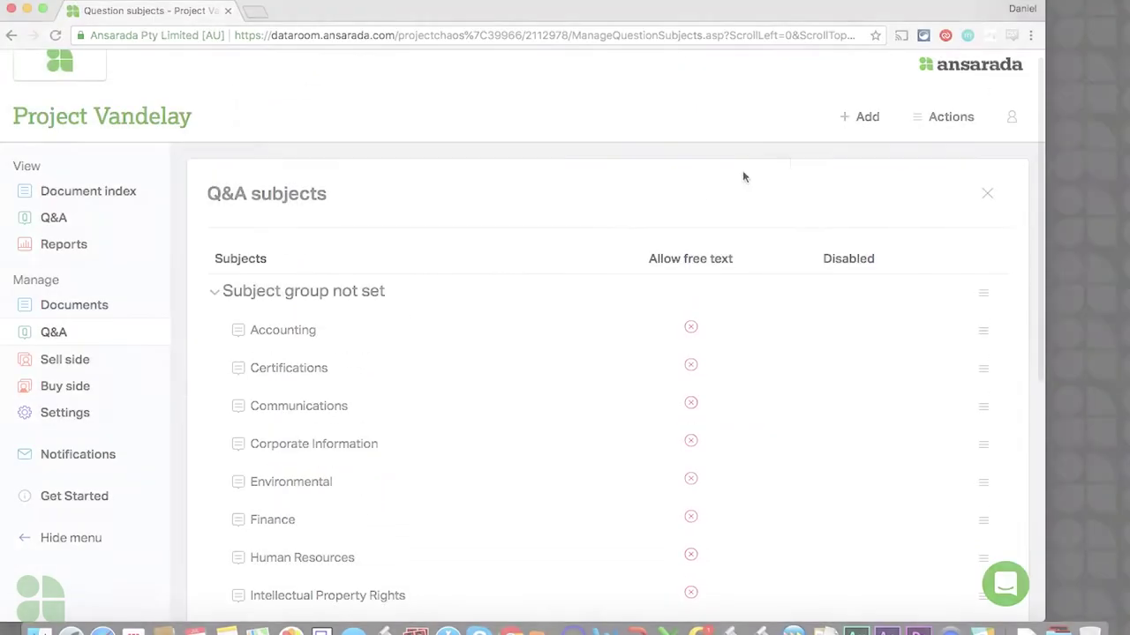
left_click(918, 122)
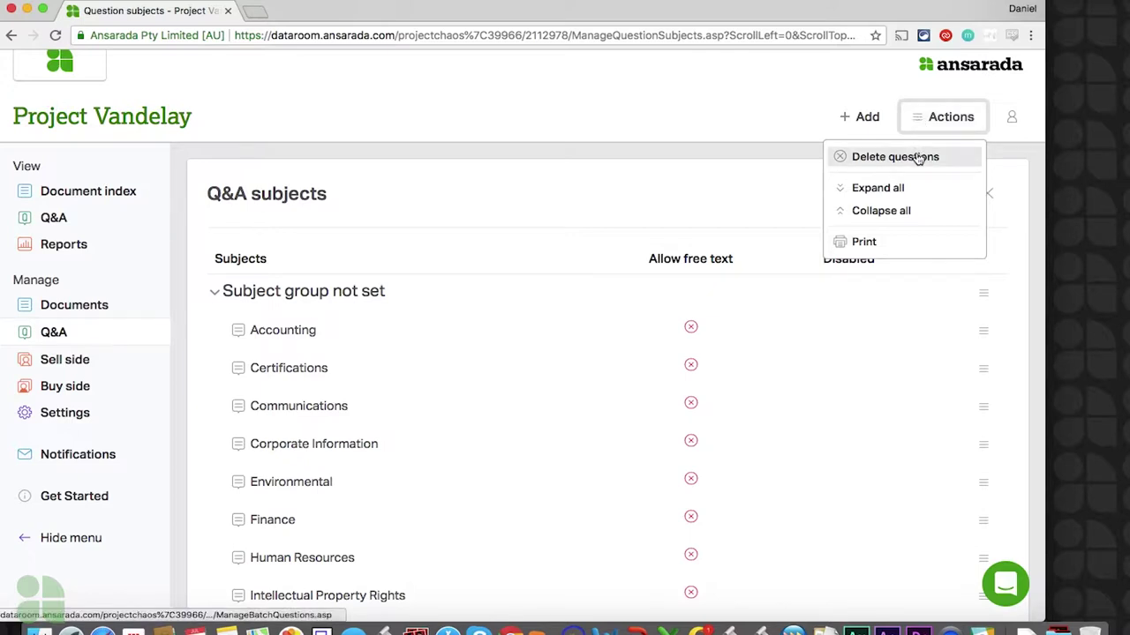
left_click(918, 157)
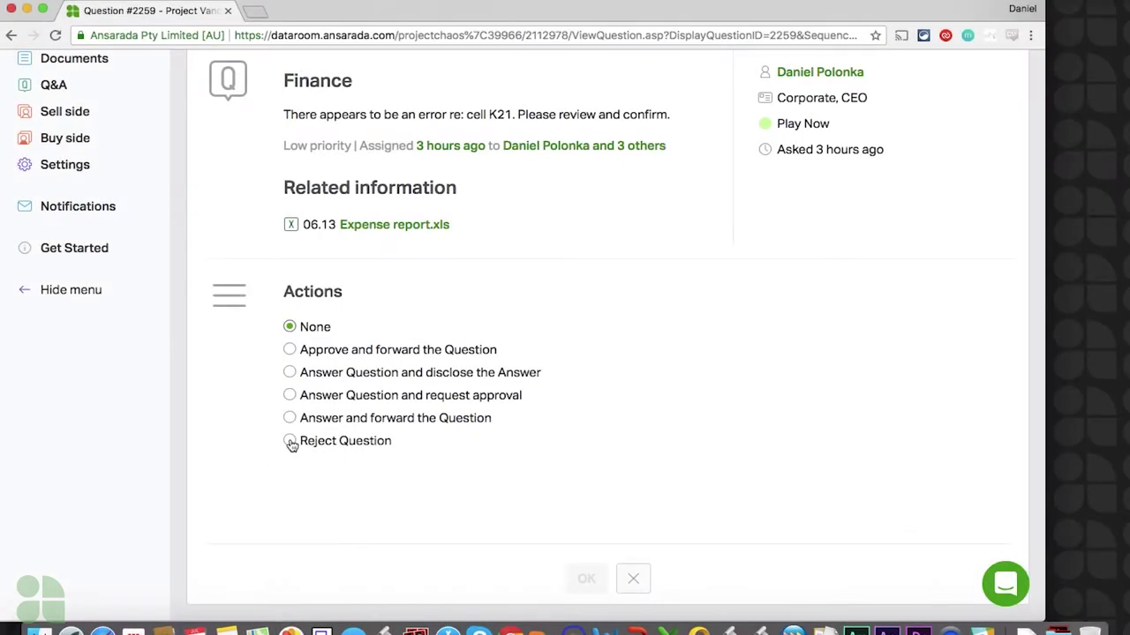
- Reject question #2259 with a pasted comment, adding the text 'Other - Org Ct'
left_click(289, 440)
scroll(544, 476, "down", 4)
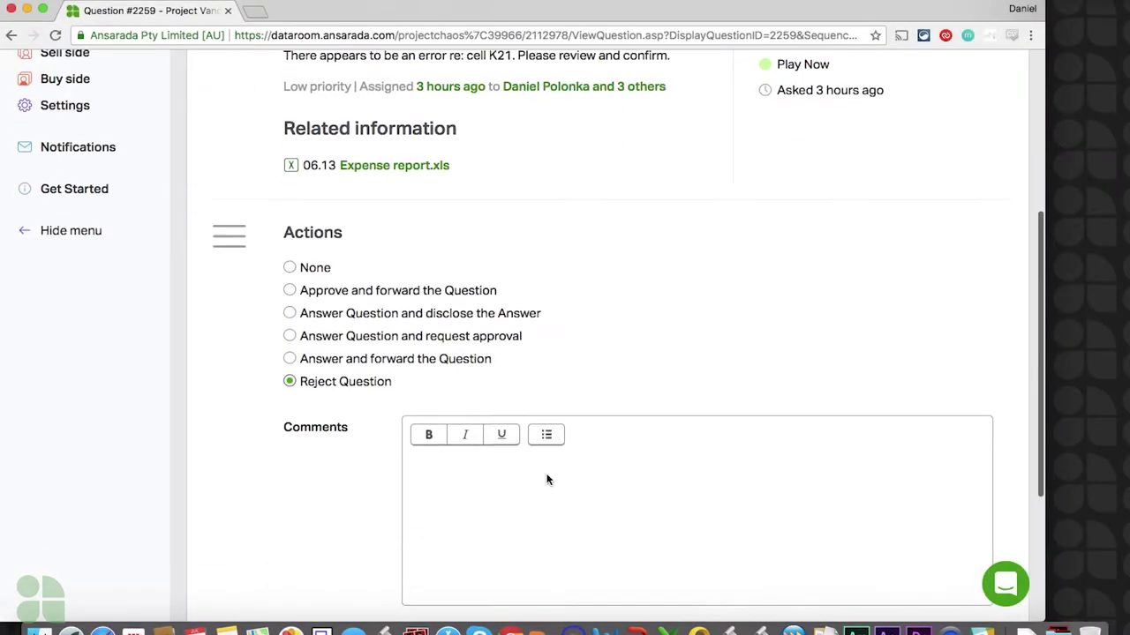
left_click(541, 426)
type("There does not appear to be any error here. Please provide more detail if you believe this to be incorrect.")
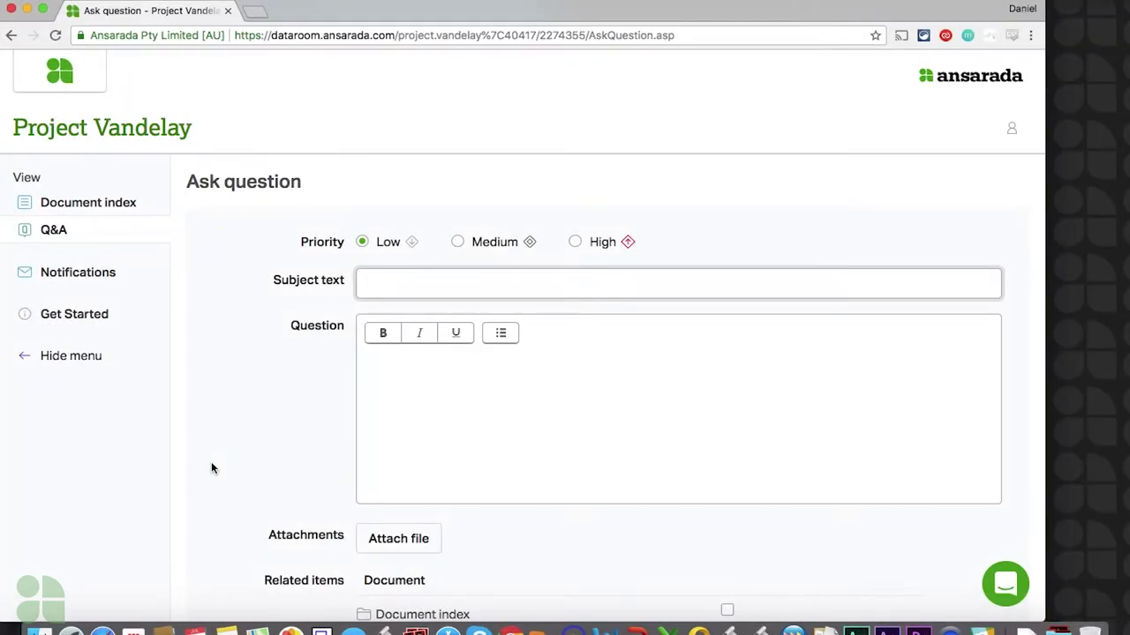
type("Other - Org Char")
type("t")
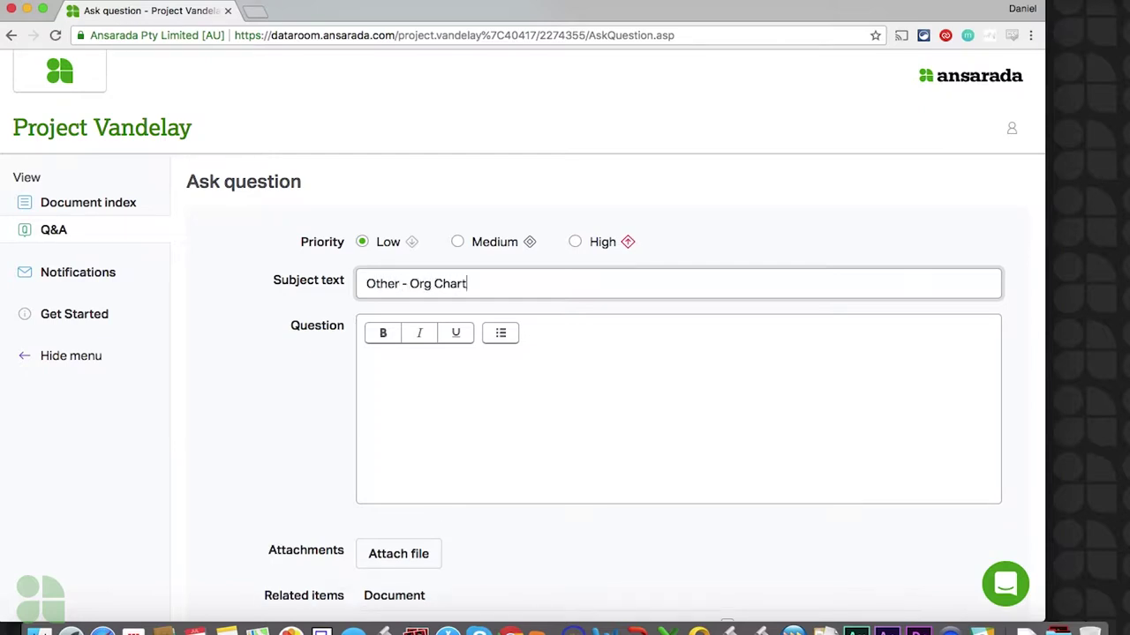
- Begin the question text 'Who served as CFO bet' and go to the submission limits settings
left_click(365, 371)
type("Who served as ")
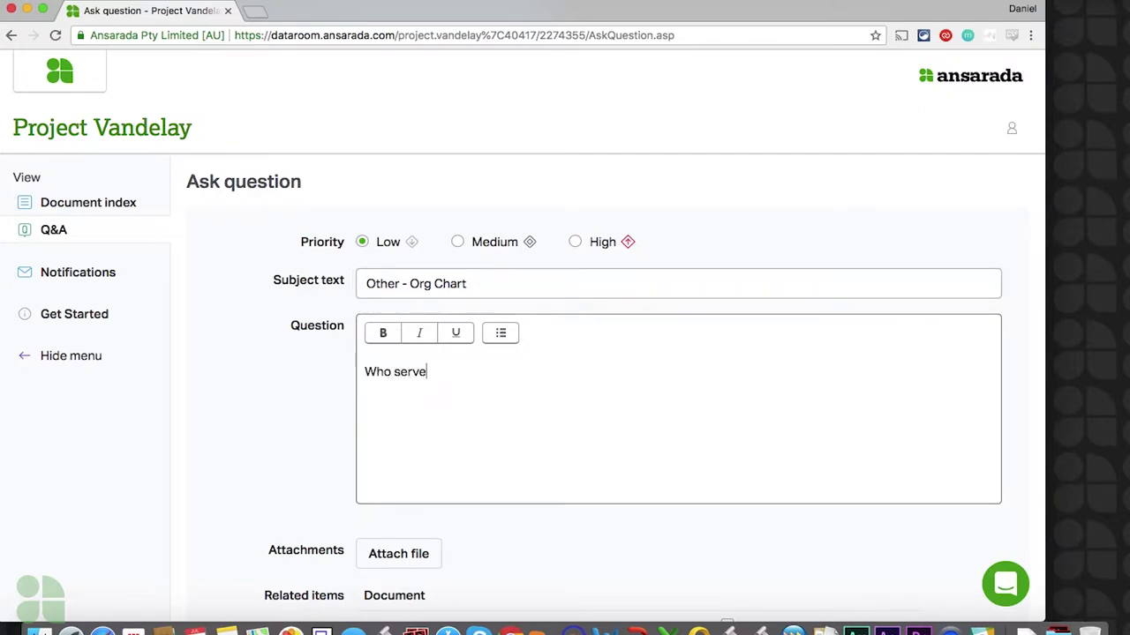
type("CFO bet")
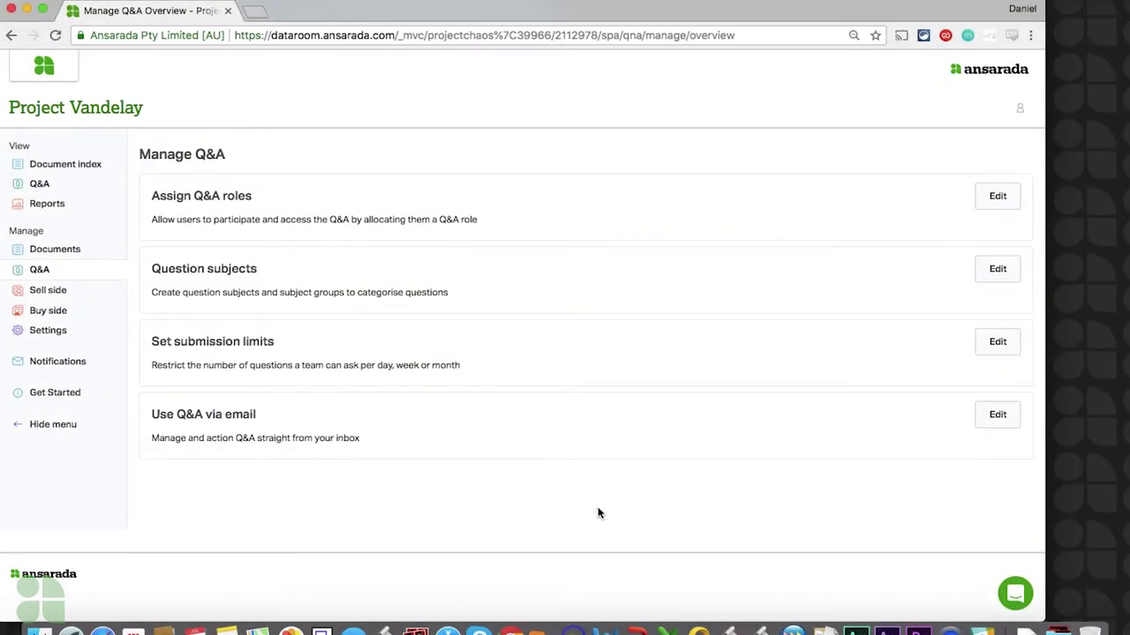
left_click(995, 344)
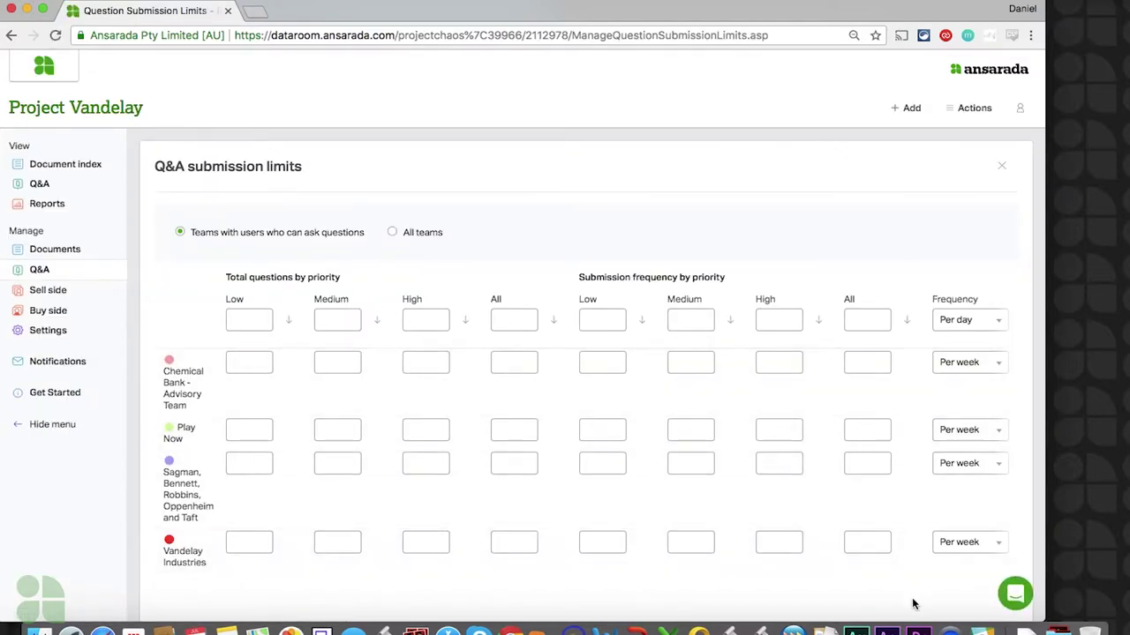
- Set the submission frequency to Per week for every team, keeping weekends included
scroll(912, 606, "down", 1)
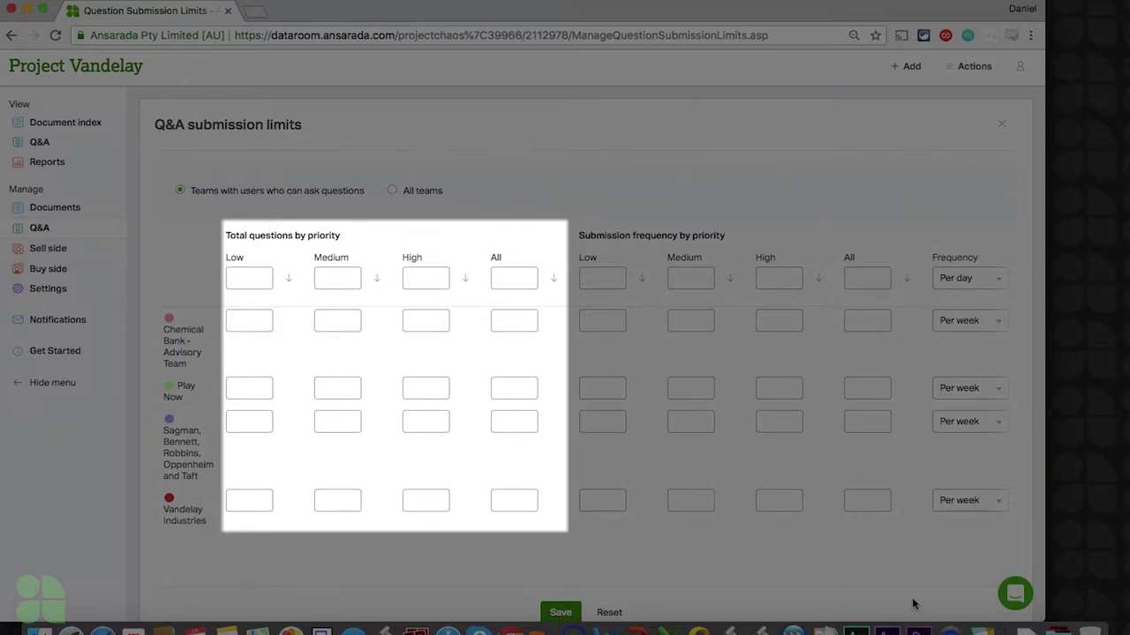
scroll(911, 597, "down", 1)
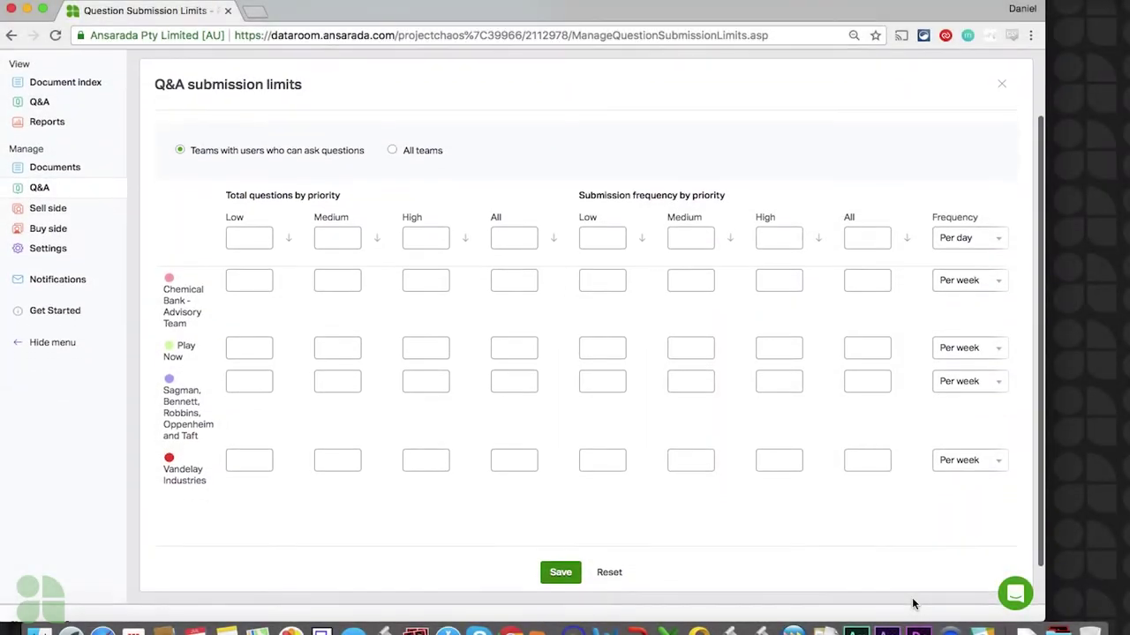
scroll(900, 512, "right", 2)
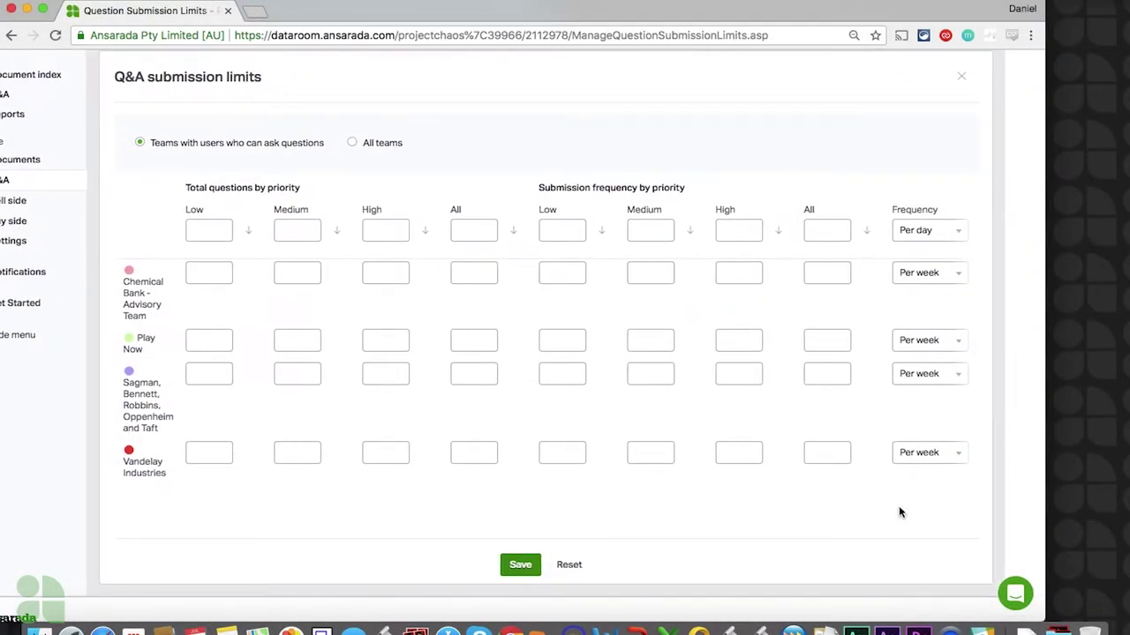
scroll(902, 424, "right", 2)
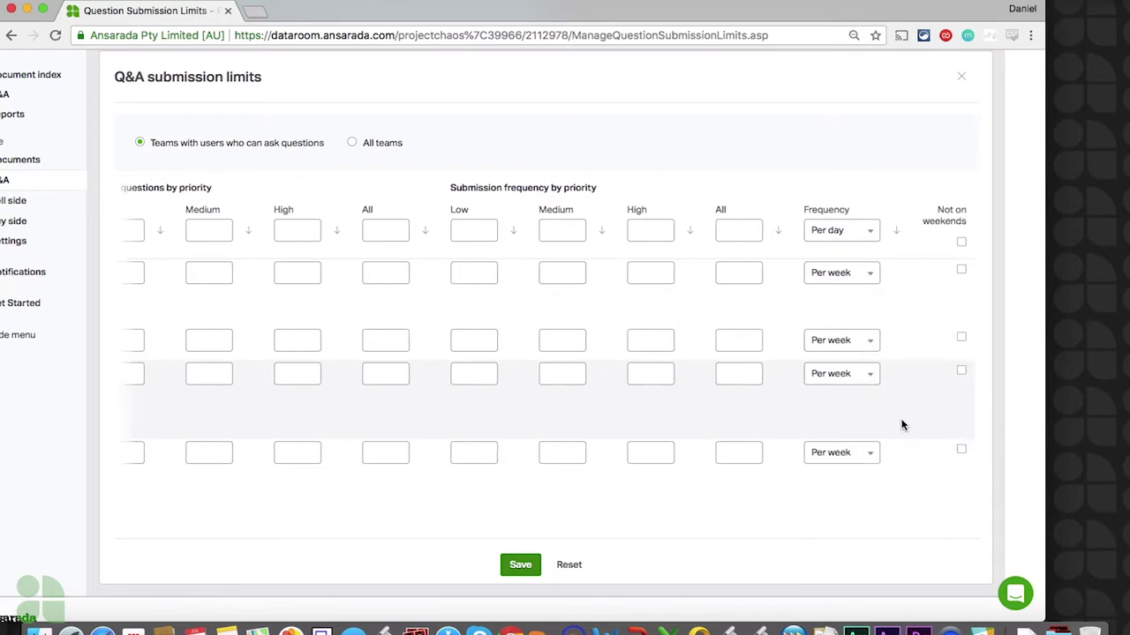
left_click(869, 229)
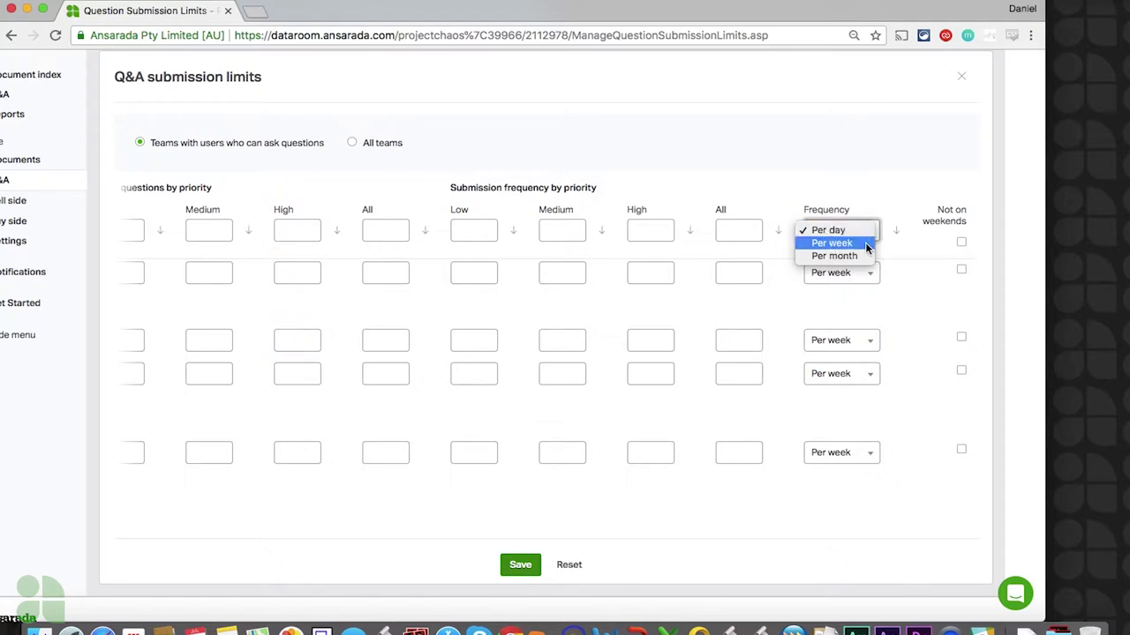
left_click(865, 243)
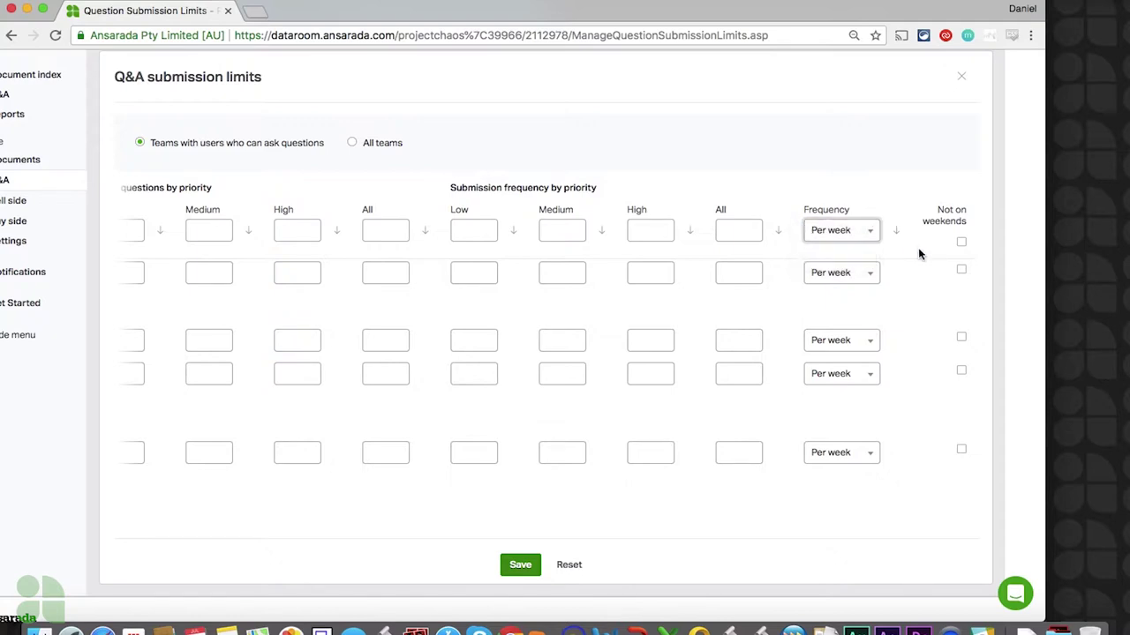
left_click(961, 242)
left_click(961, 242)
- Give every team an overall limit of 10 and a High limit of 2, then save
left_click(732, 229)
type("10")
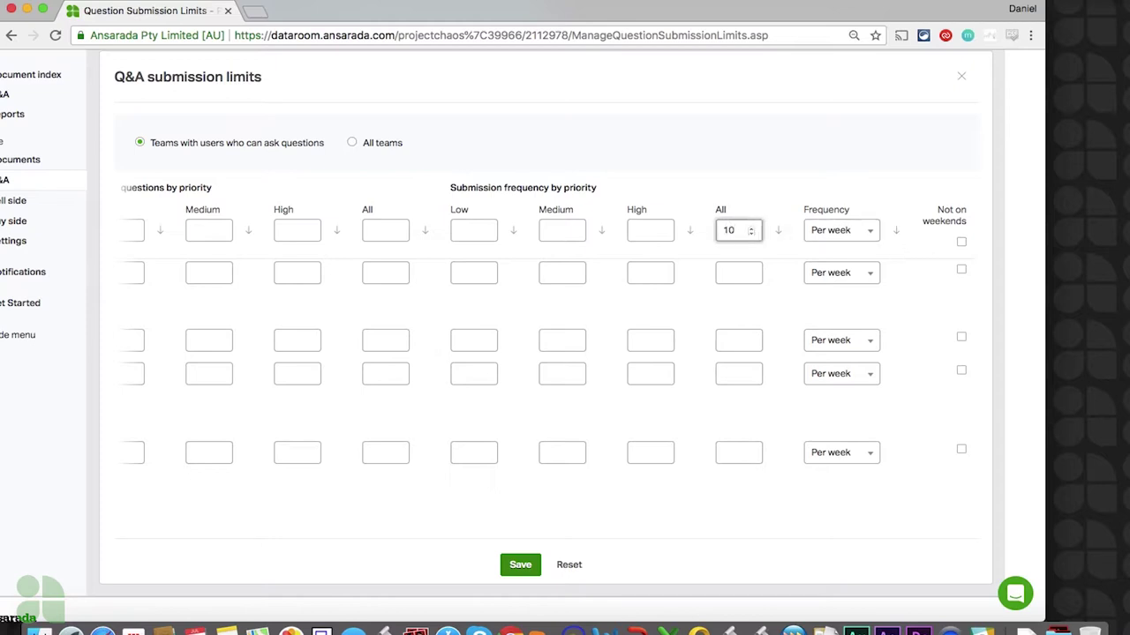
left_click(777, 232)
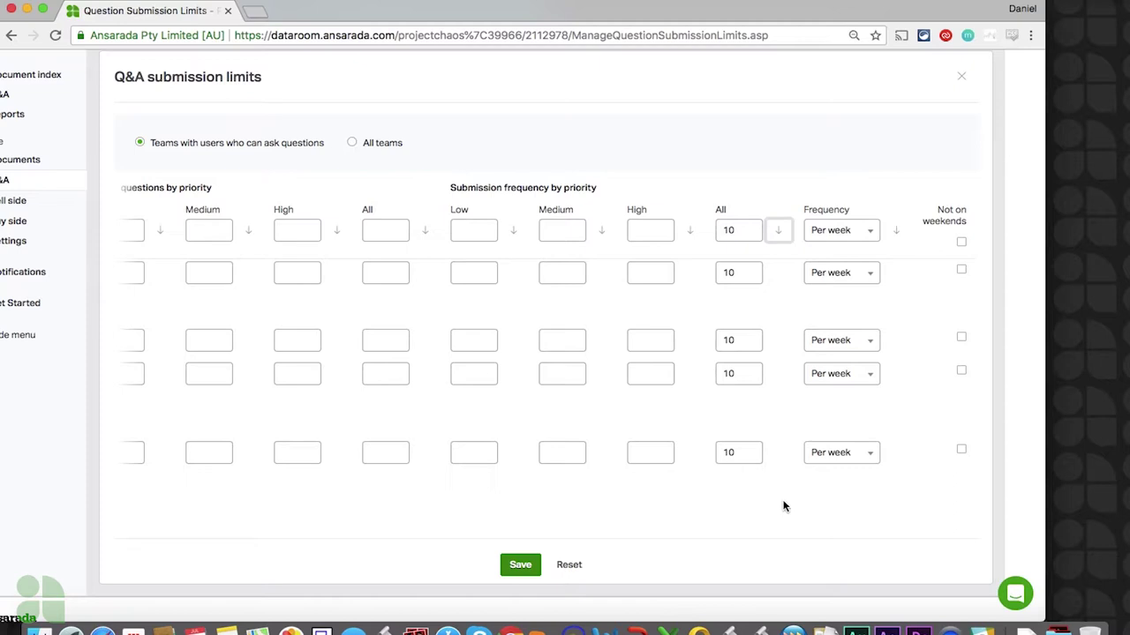
left_click(642, 227)
type("2")
left_click(690, 231)
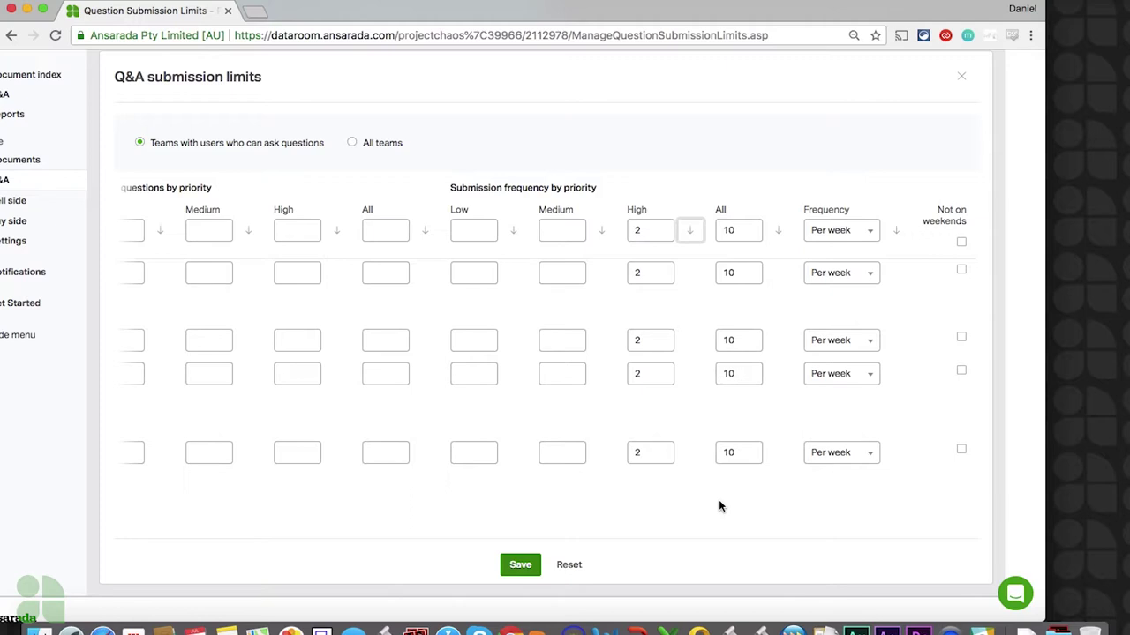
scroll(719, 505, "left", 2)
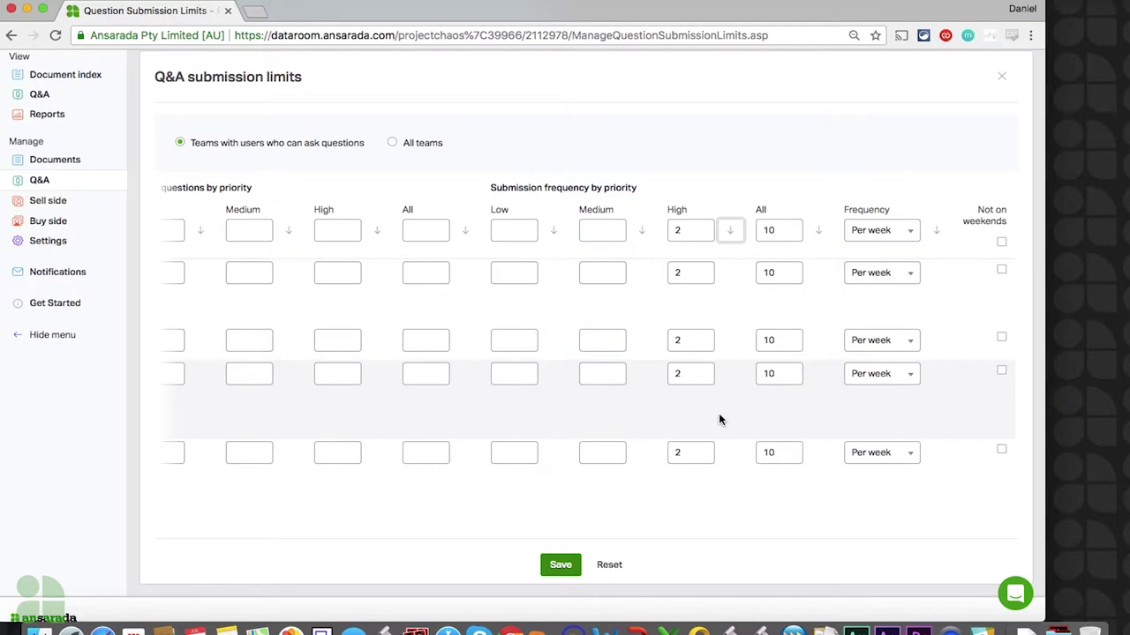
scroll(719, 419, "left", 3)
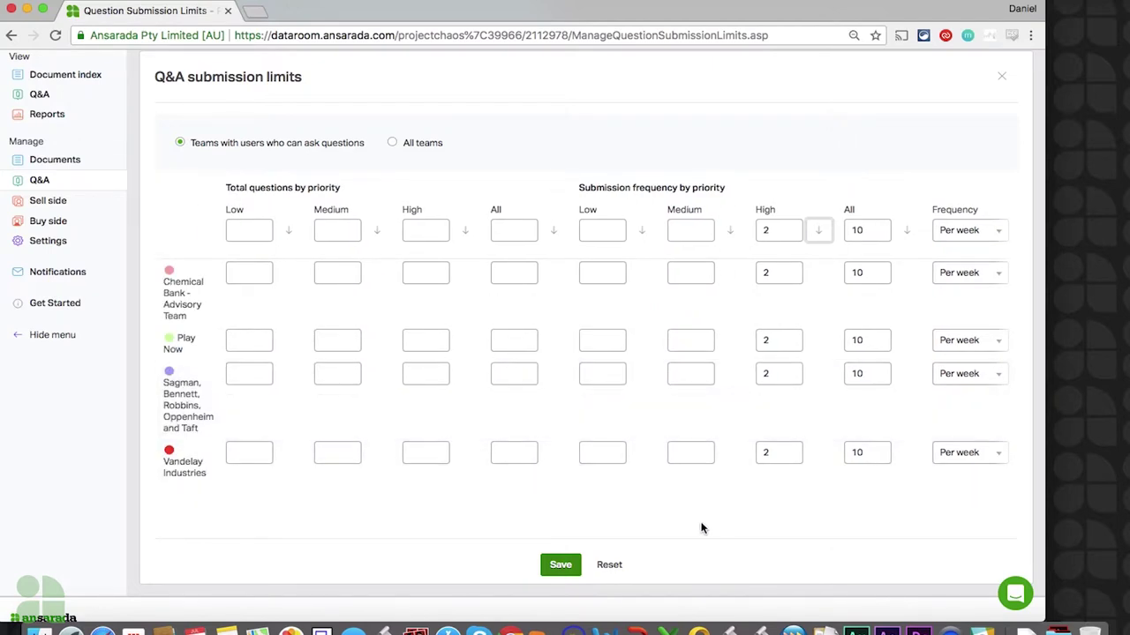
left_click(559, 569)
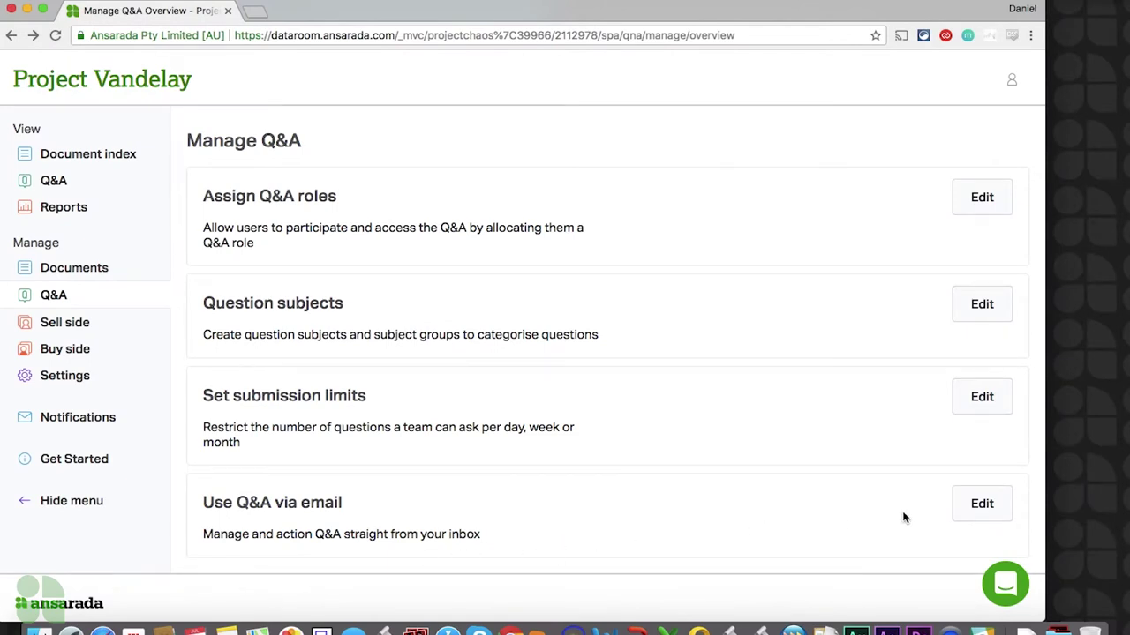
- Switch the Use Q&A via email setting to On
left_click(980, 504)
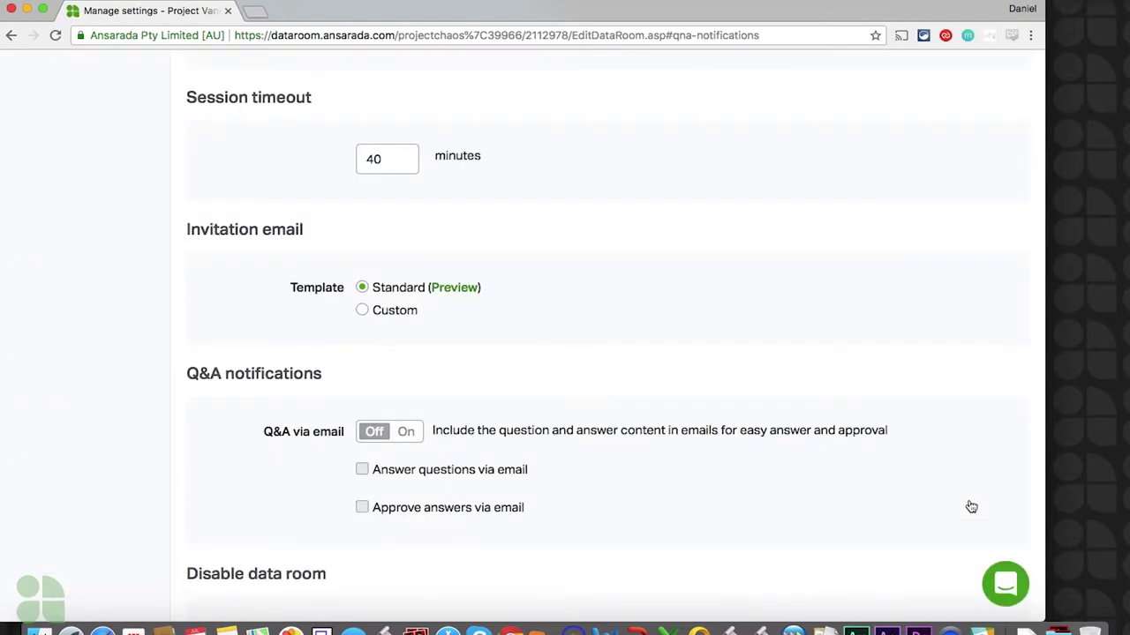
left_click(408, 433)
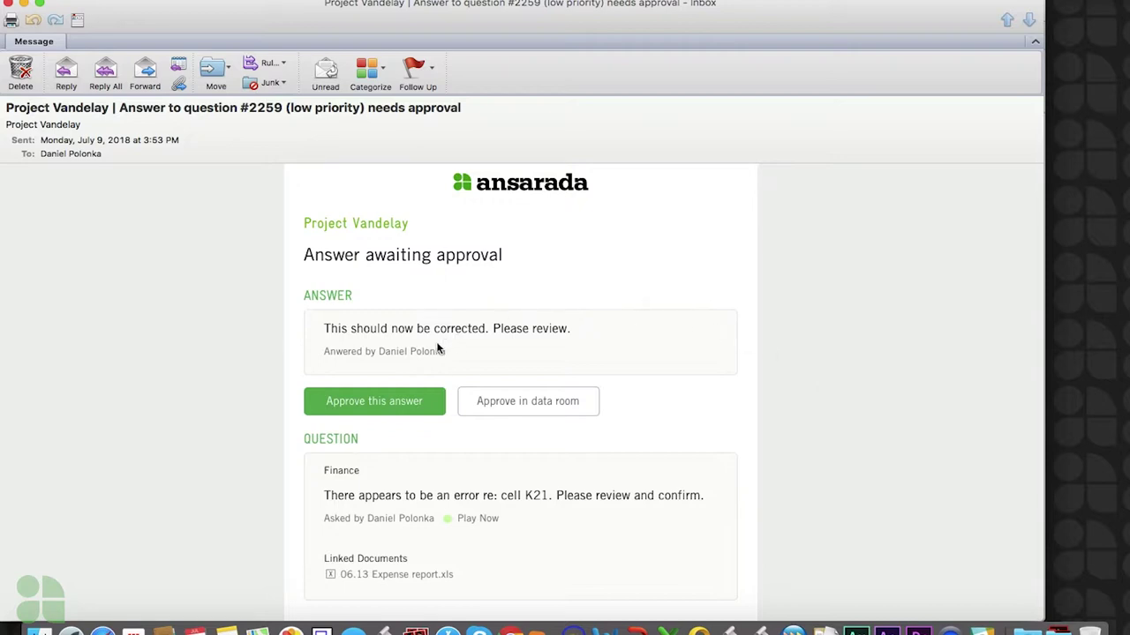
- Use the email's Approve this answer link for question #2259
left_click(404, 412)
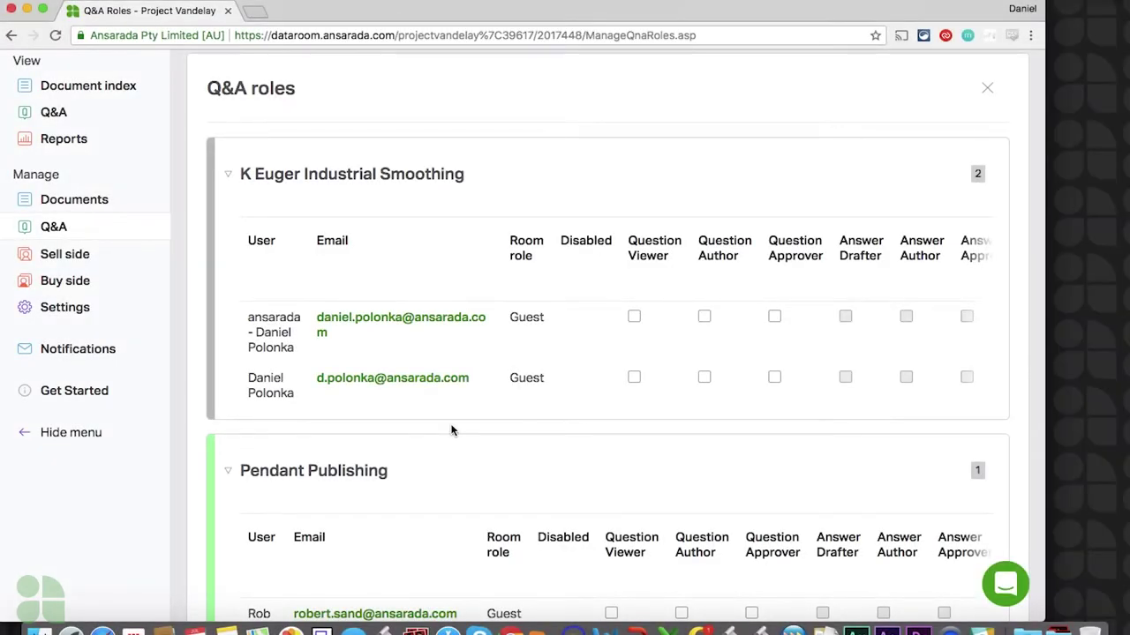
- Tick Question Author and Approver for the K Euger guests, and Author for Pendant Publishing and Play Now guests
left_click(703, 317)
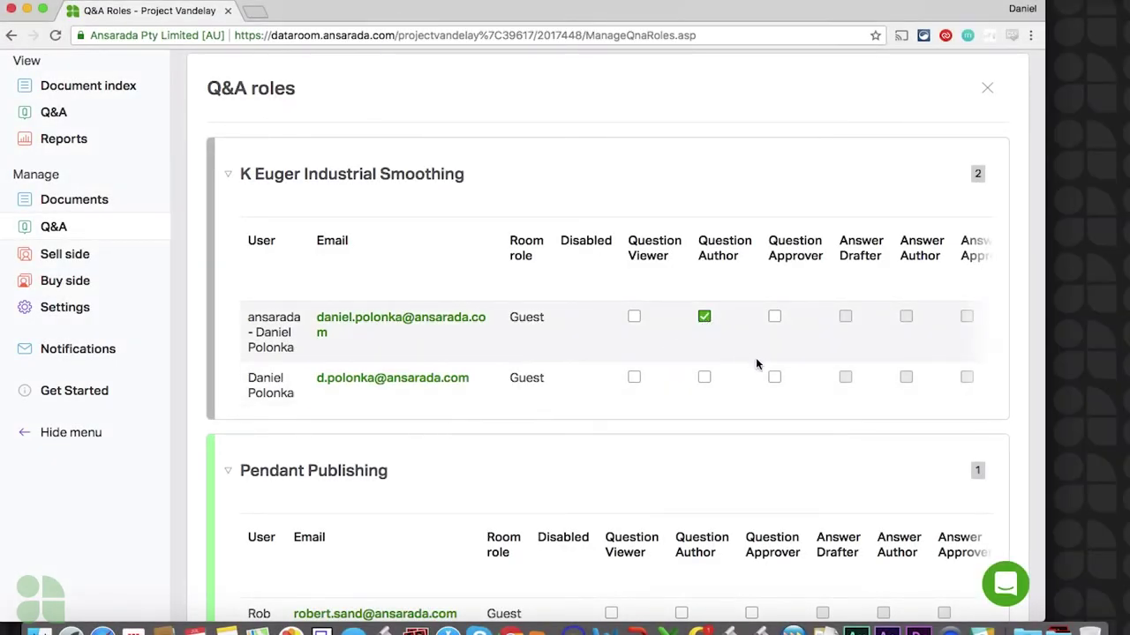
left_click(774, 379)
scroll(774, 380, "down", 5)
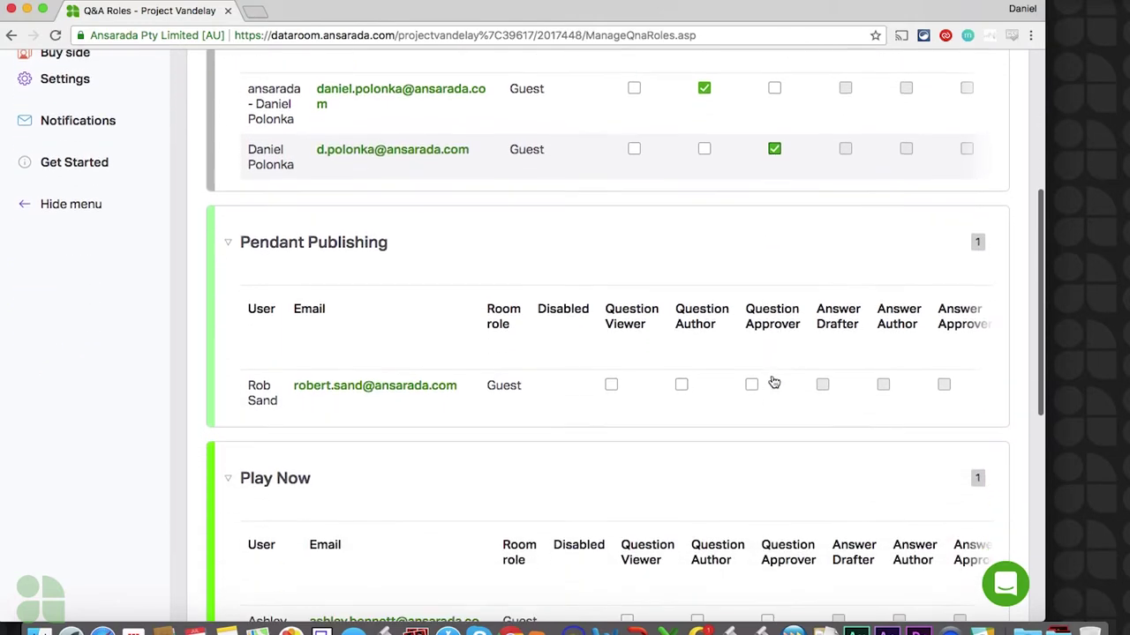
scroll(773, 378, "down", 1)
left_click(681, 259)
left_click(697, 494)
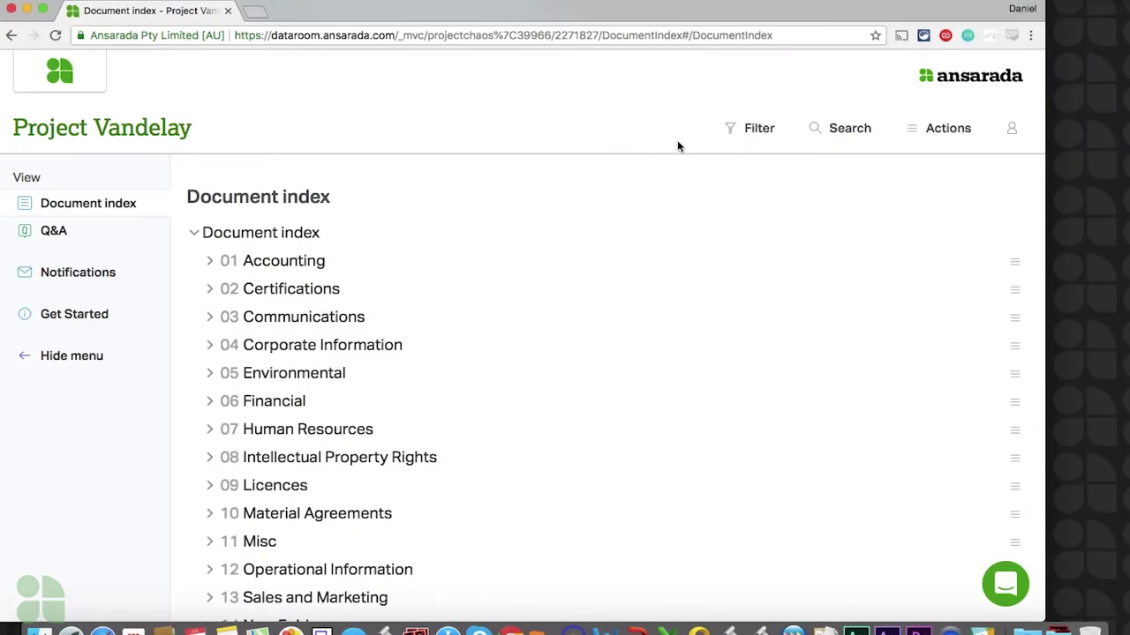
- Start a Medium-priority Accounting question: 'Are these the most recent figures for Category Y?'
left_click(1015, 264)
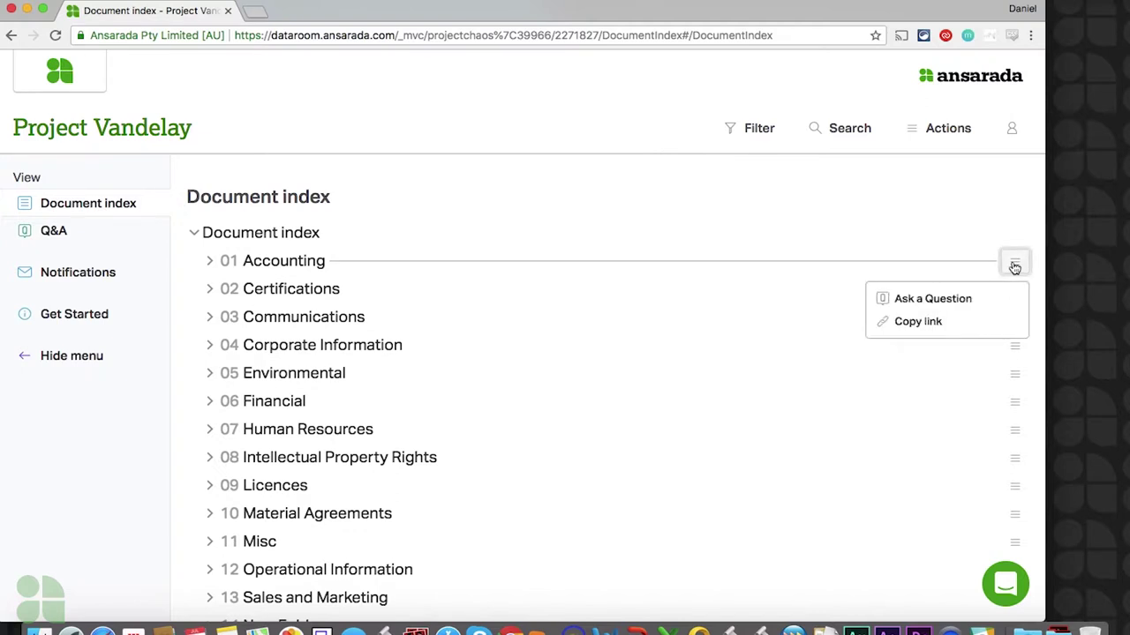
left_click(962, 300)
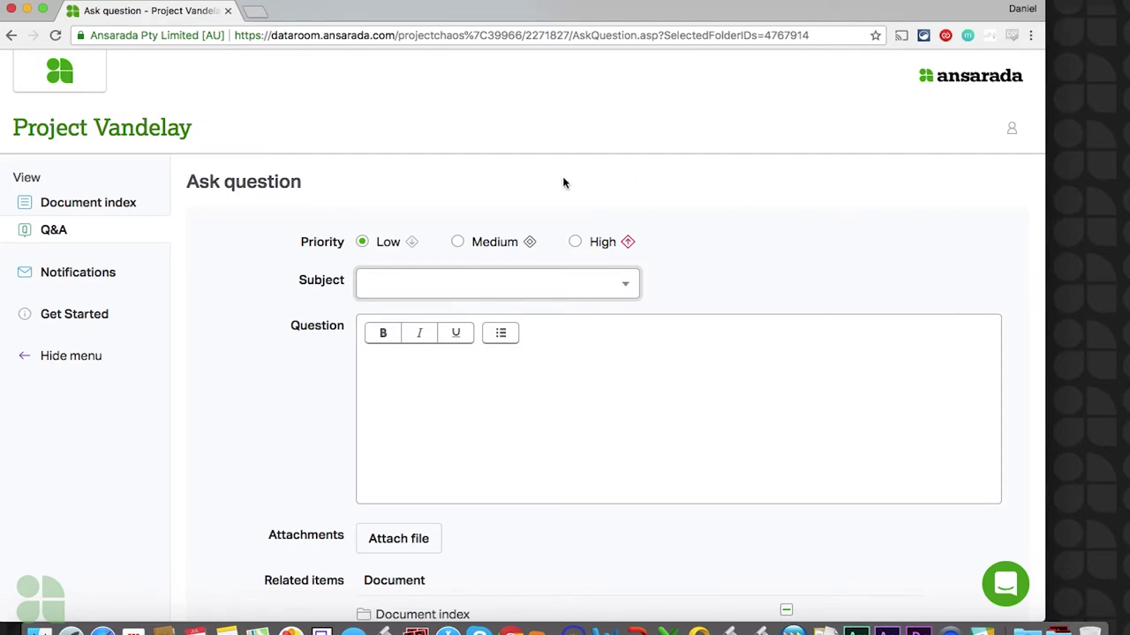
left_click(457, 241)
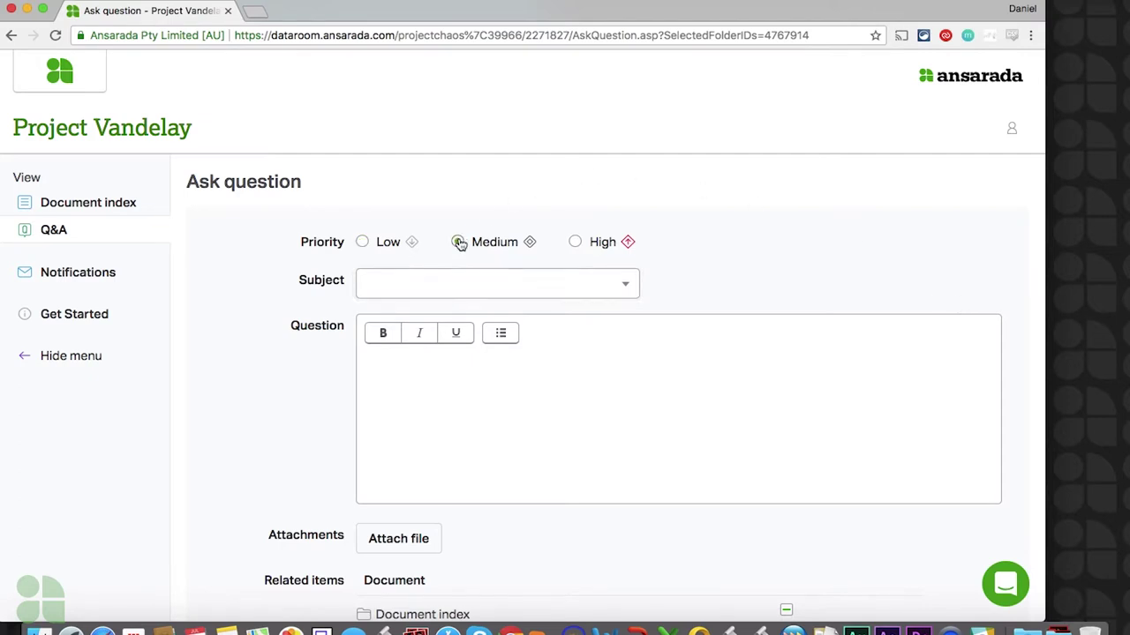
left_click(626, 283)
left_click(605, 296)
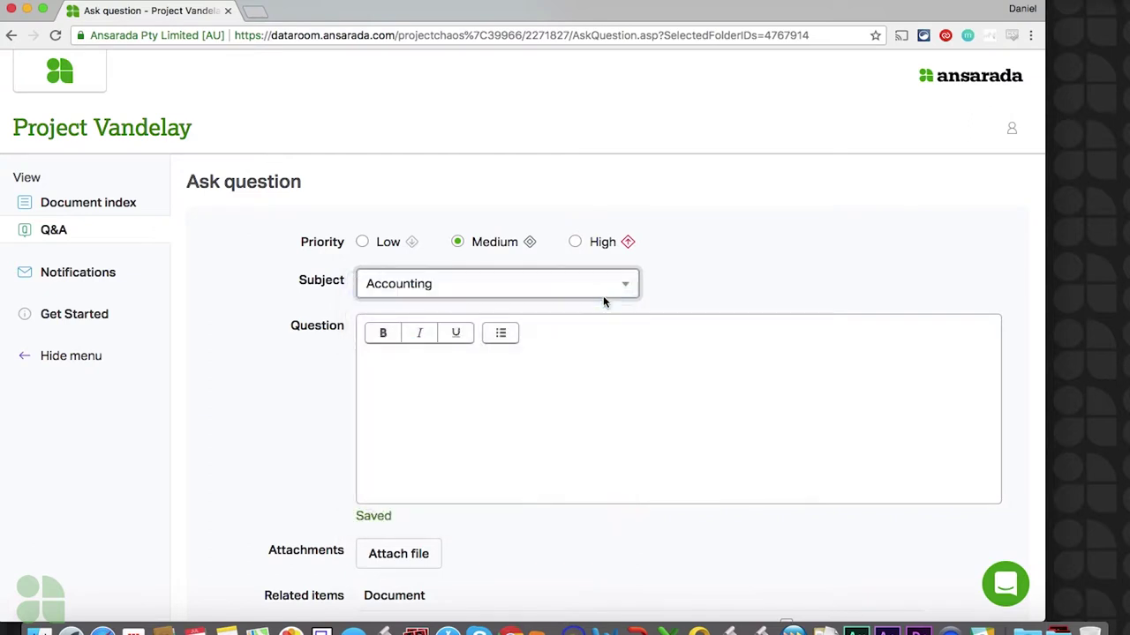
left_click(466, 383)
key("ctrl+v")
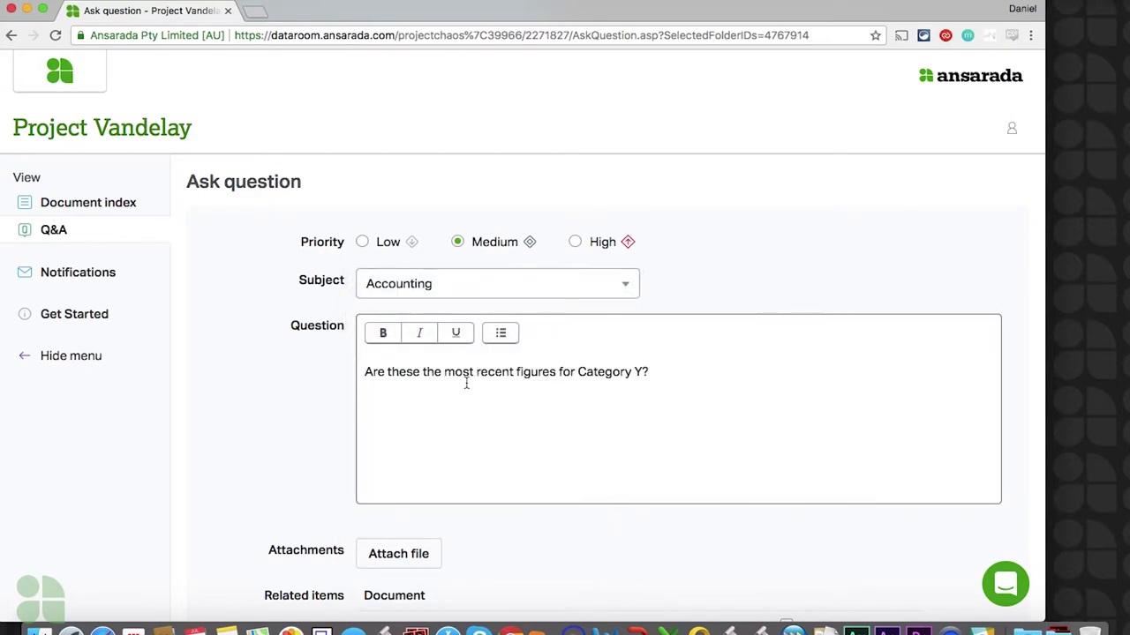
- Link the question to the 01.05 Category Y Strategy document and submit it
scroll(251, 476, "down", 3)
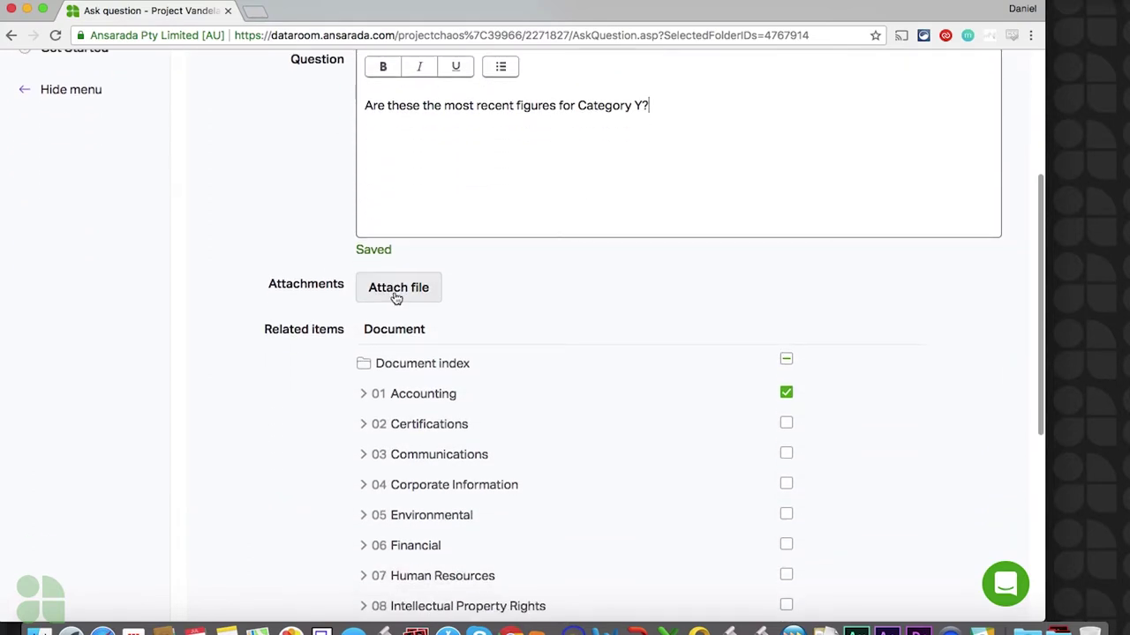
left_click(396, 296)
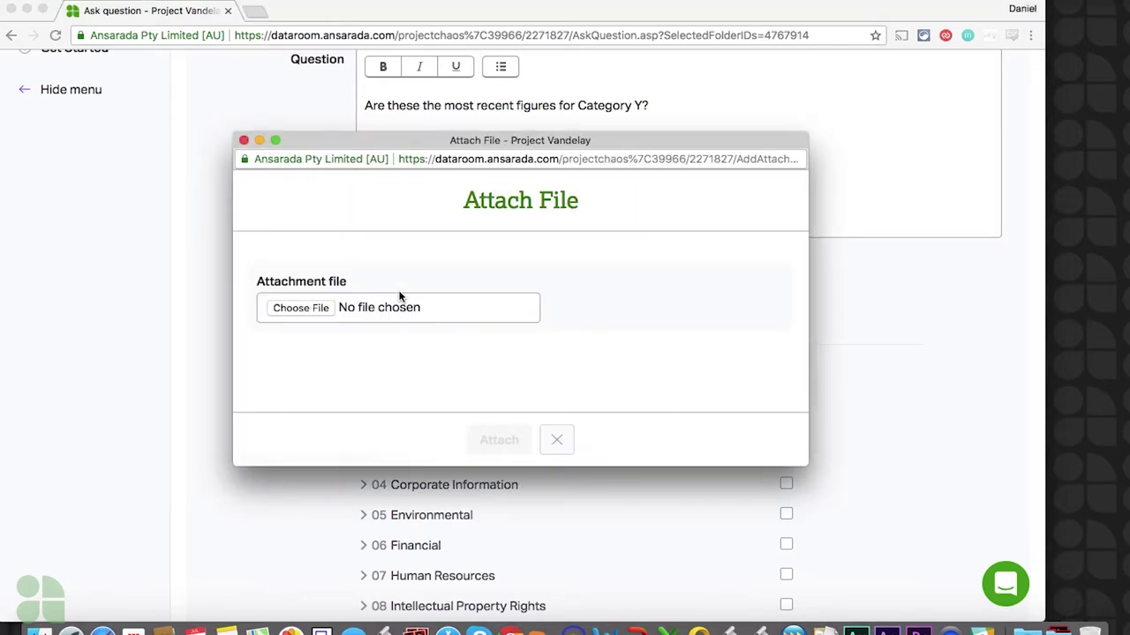
left_click(557, 440)
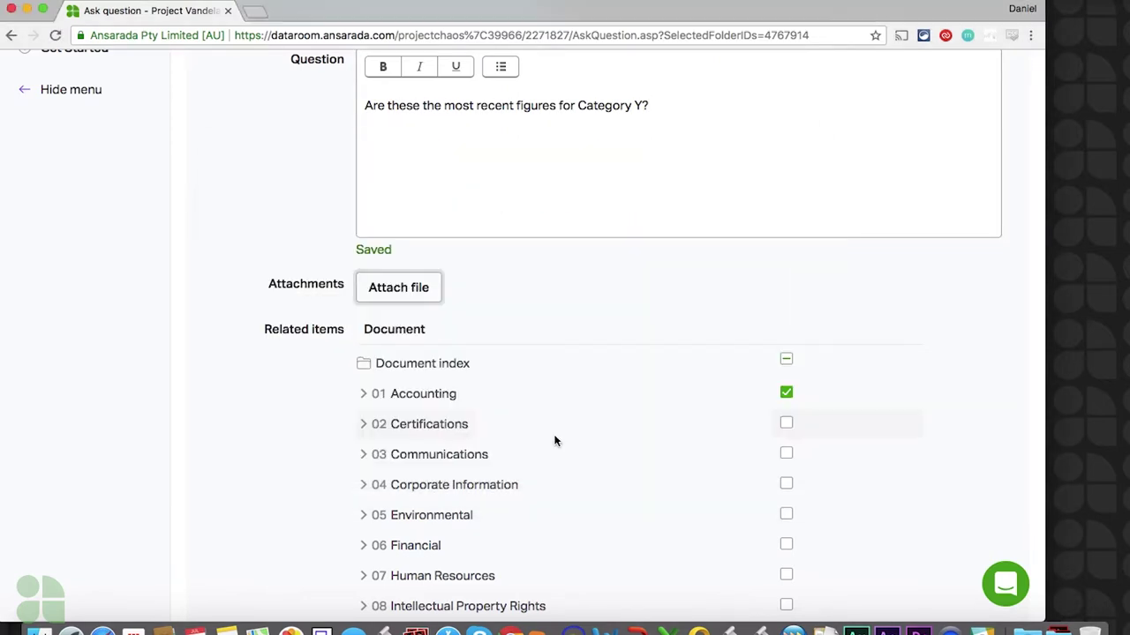
left_click(364, 395)
scroll(364, 393, "down", 2)
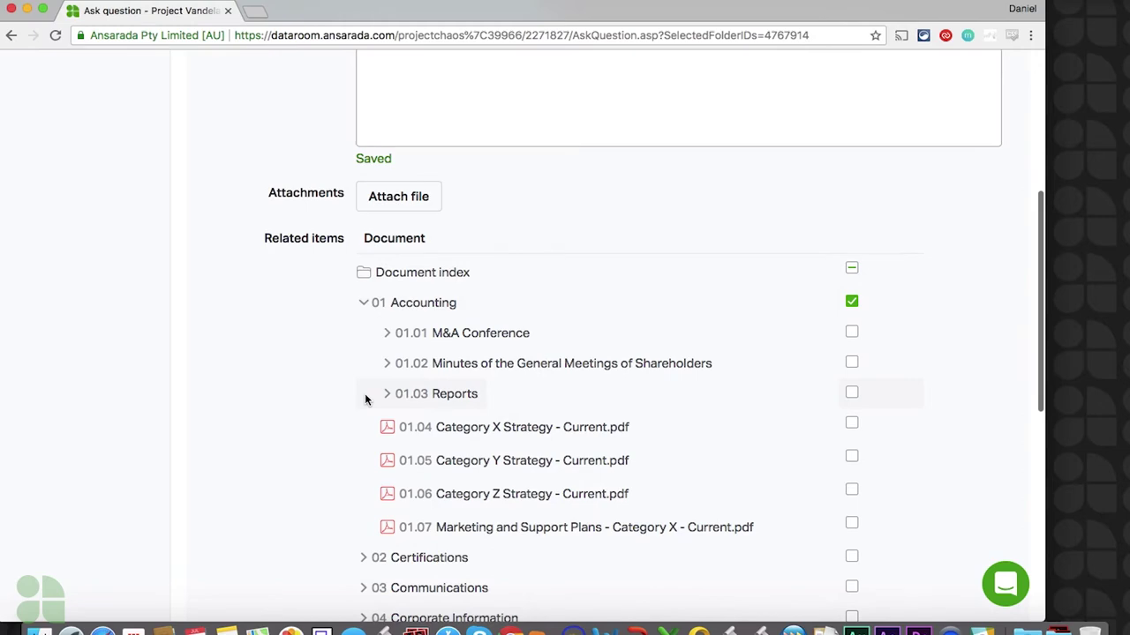
left_click(851, 458)
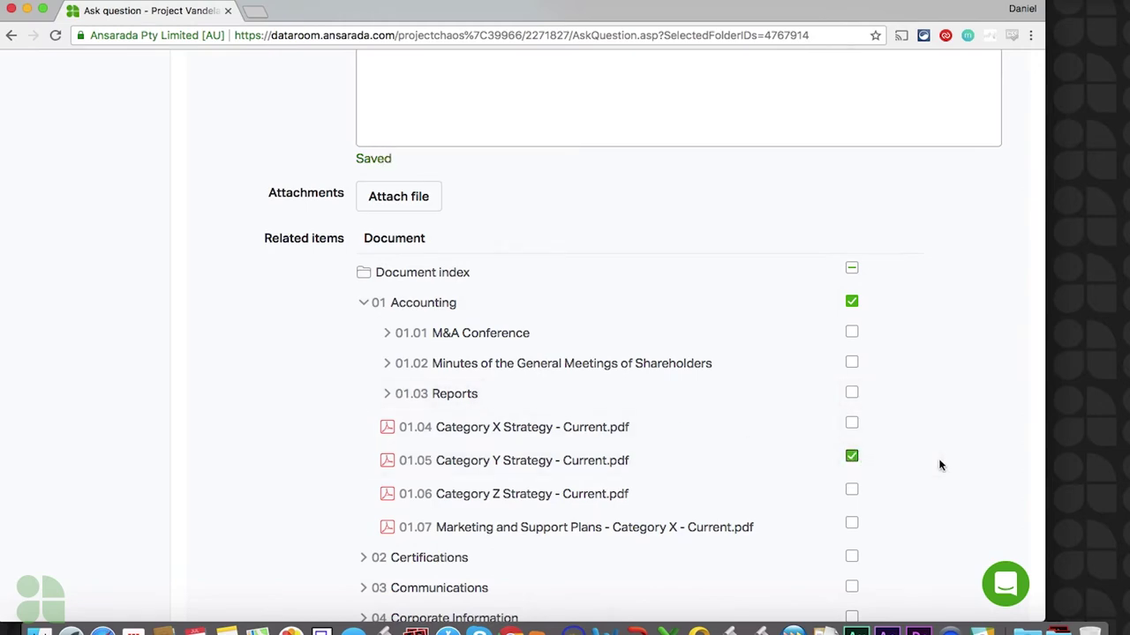
scroll(940, 465, "down", 10)
left_click(401, 471)
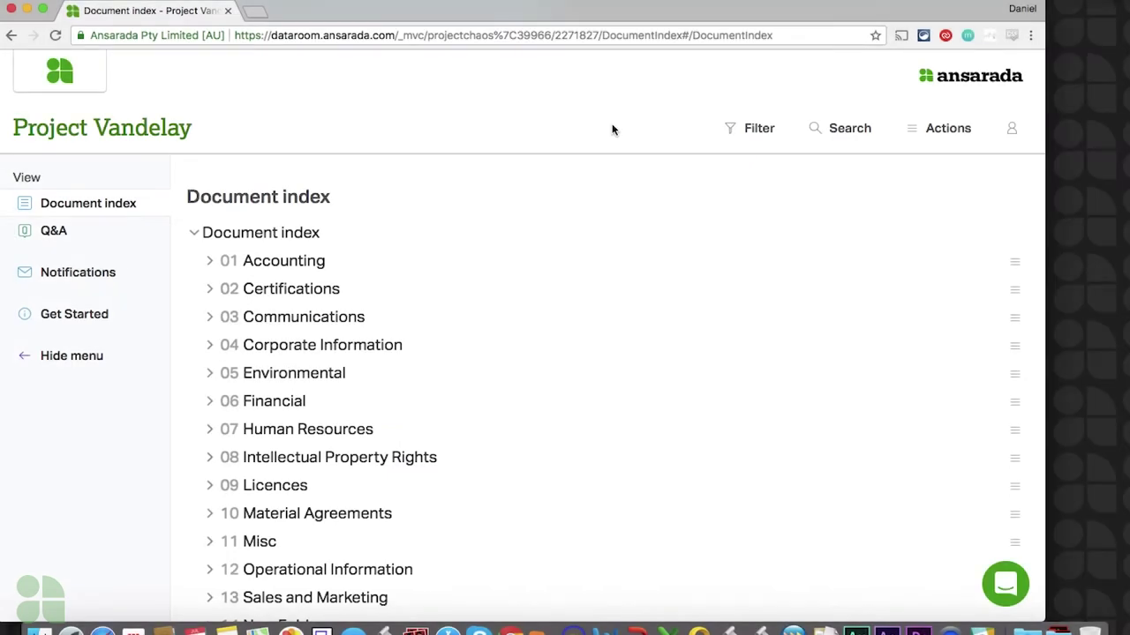
left_click(105, 235)
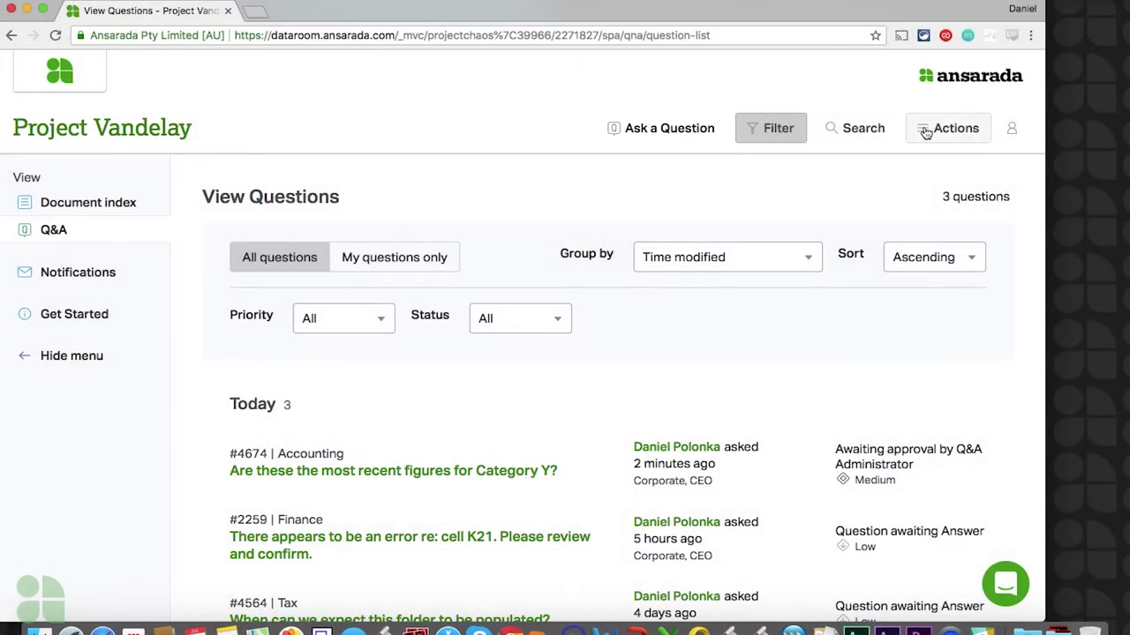
- Load the VandelayQuestions spreadsheet into the bulk question upload
left_click(925, 131)
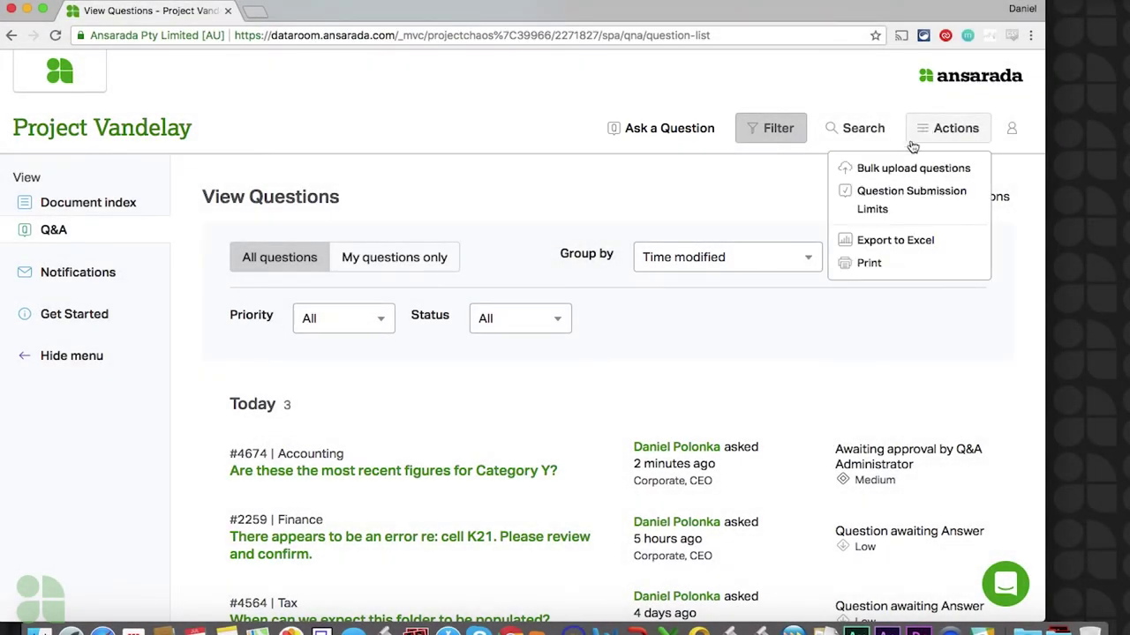
left_click(898, 167)
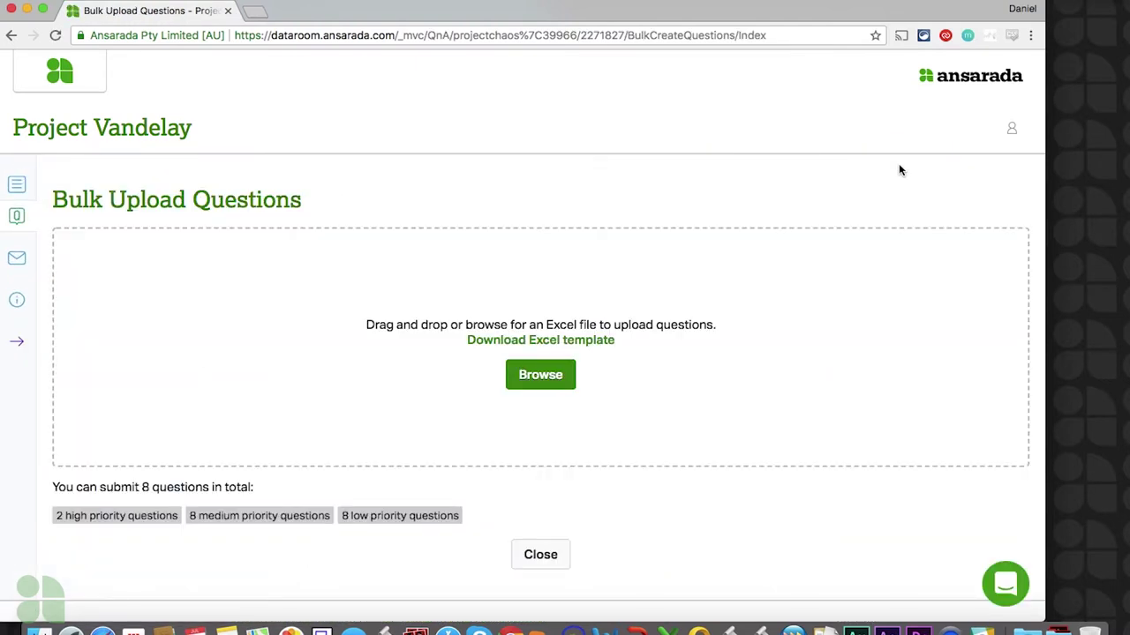
left_click(598, 345)
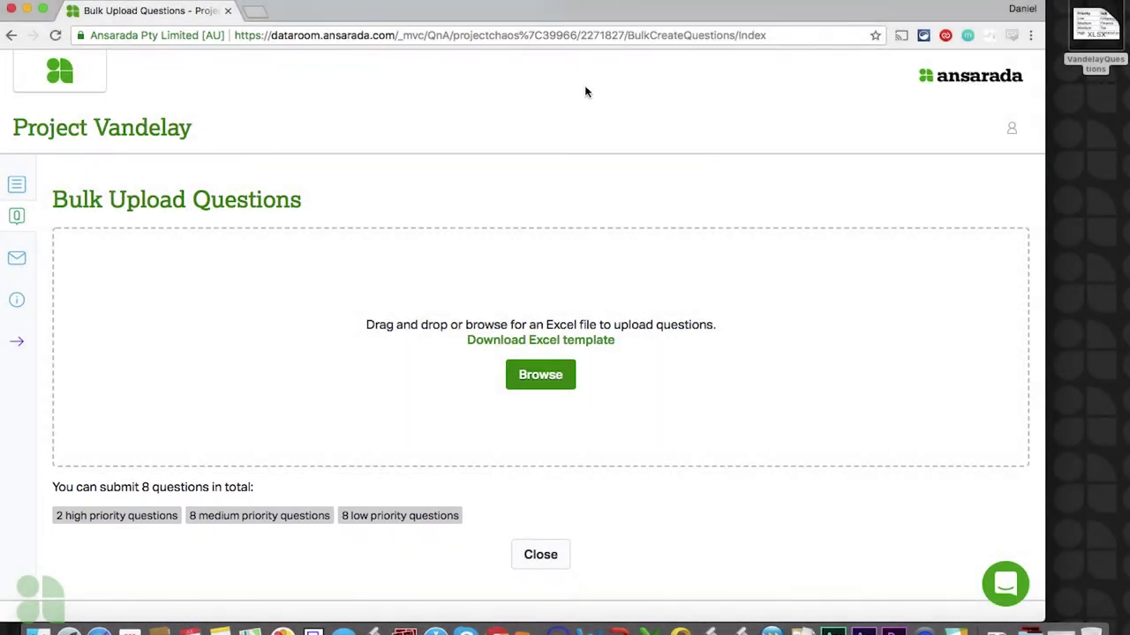
left_click_drag(1097, 29, 439, 349)
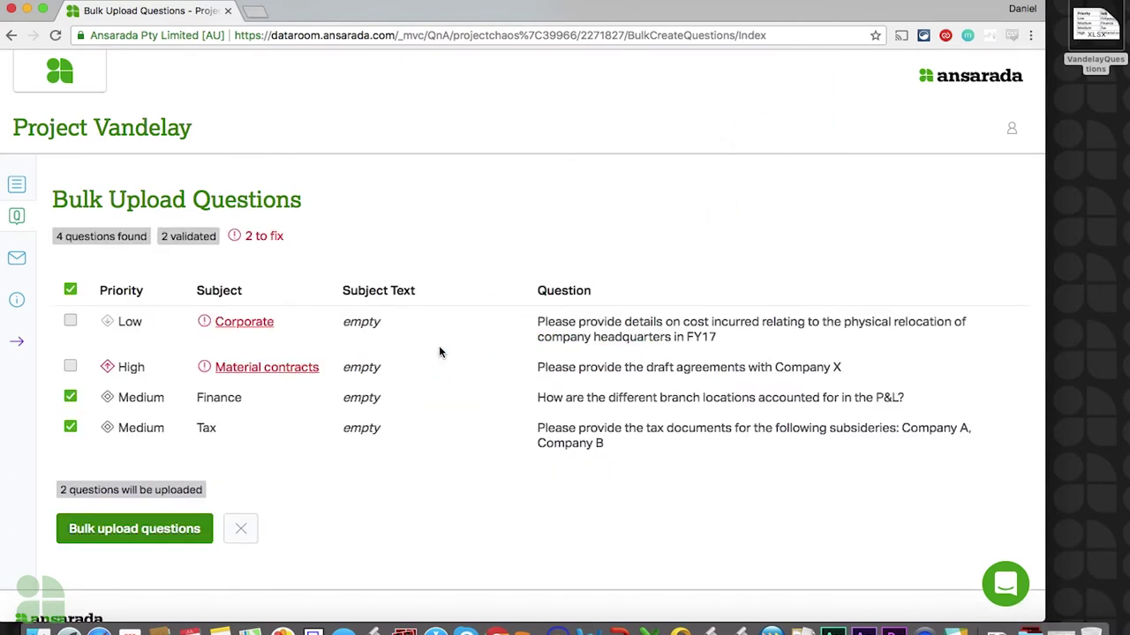
- Change the unmatched subjects to Corporate Information and Material Agreements, then upload all four questions
left_click(254, 323)
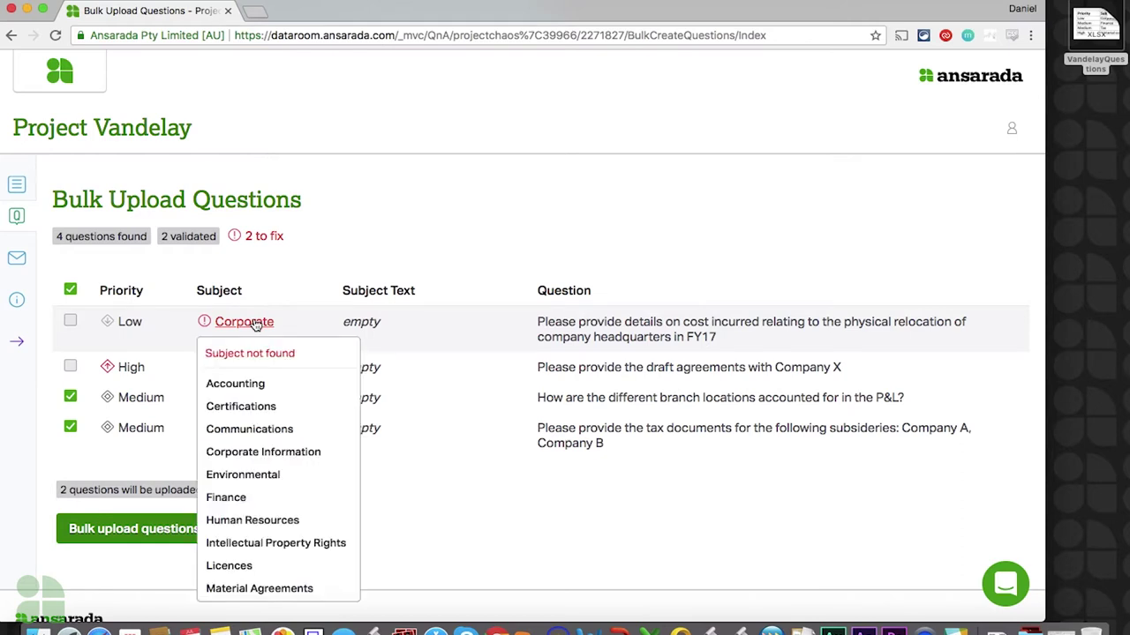
left_click(261, 452)
left_click(275, 375)
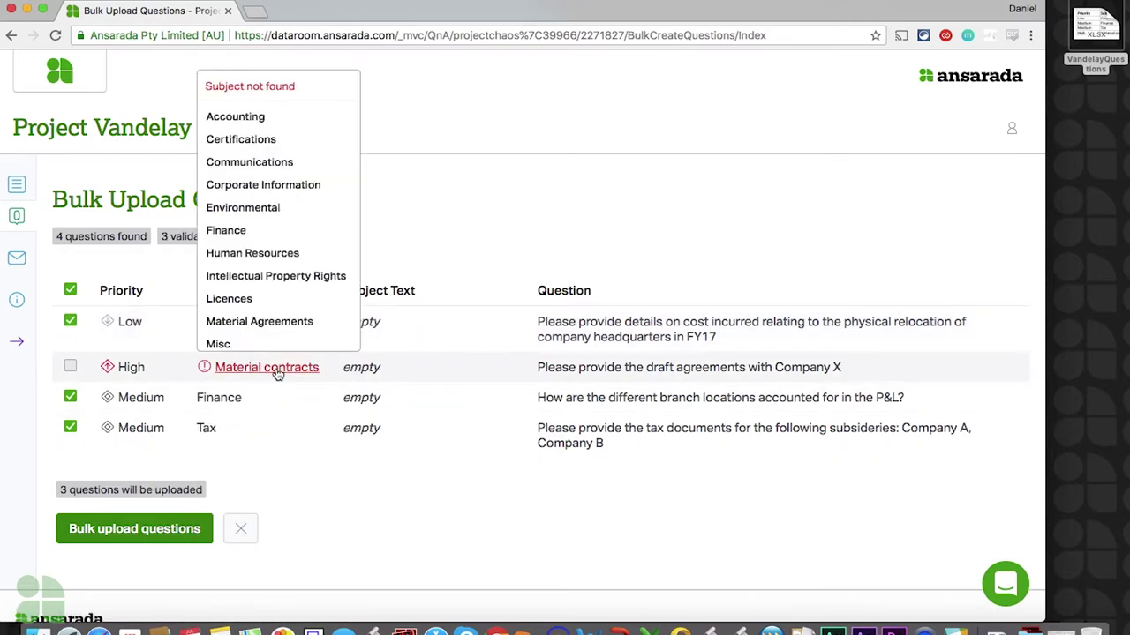
left_click(293, 321)
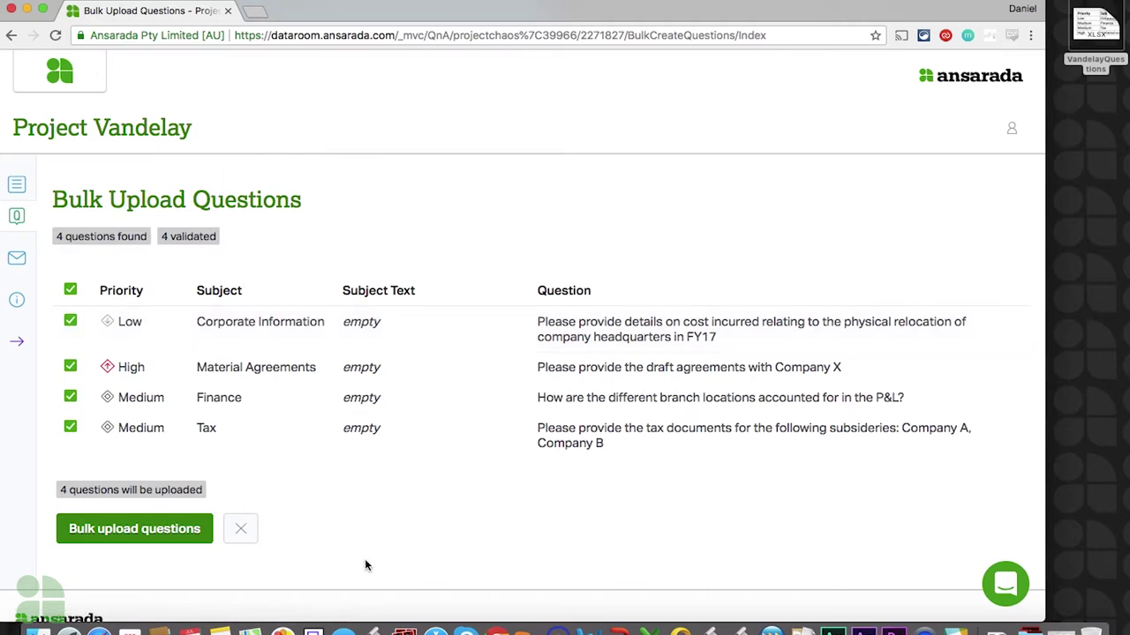
left_click(152, 529)
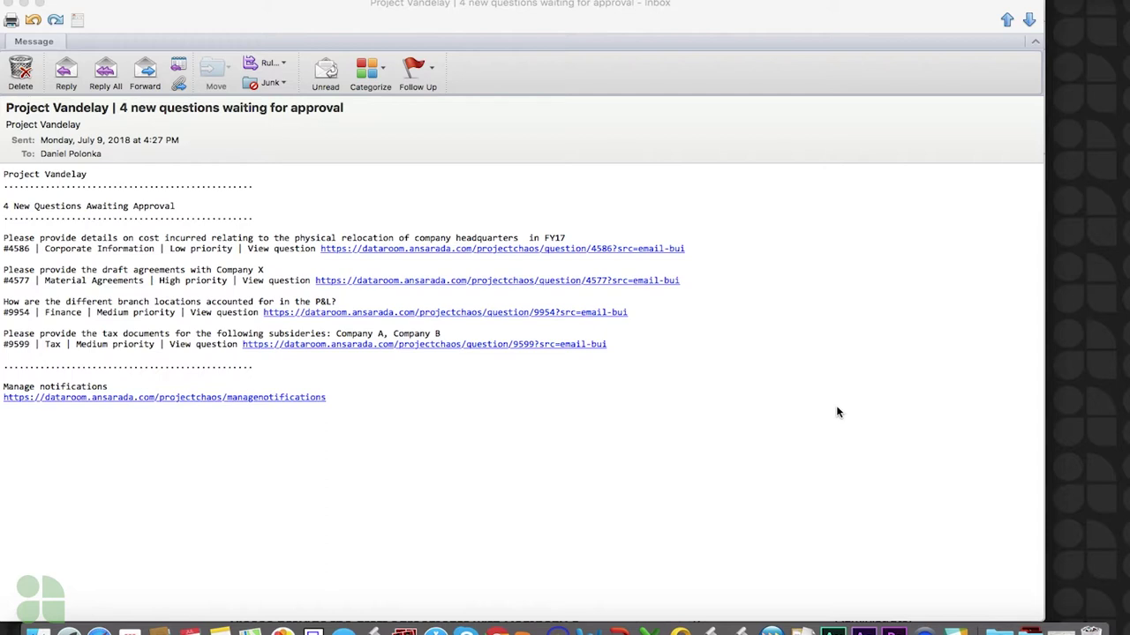
- Open question #4577 from the email link and choose 'Answer Question and disclose the Answer'
left_click(638, 280)
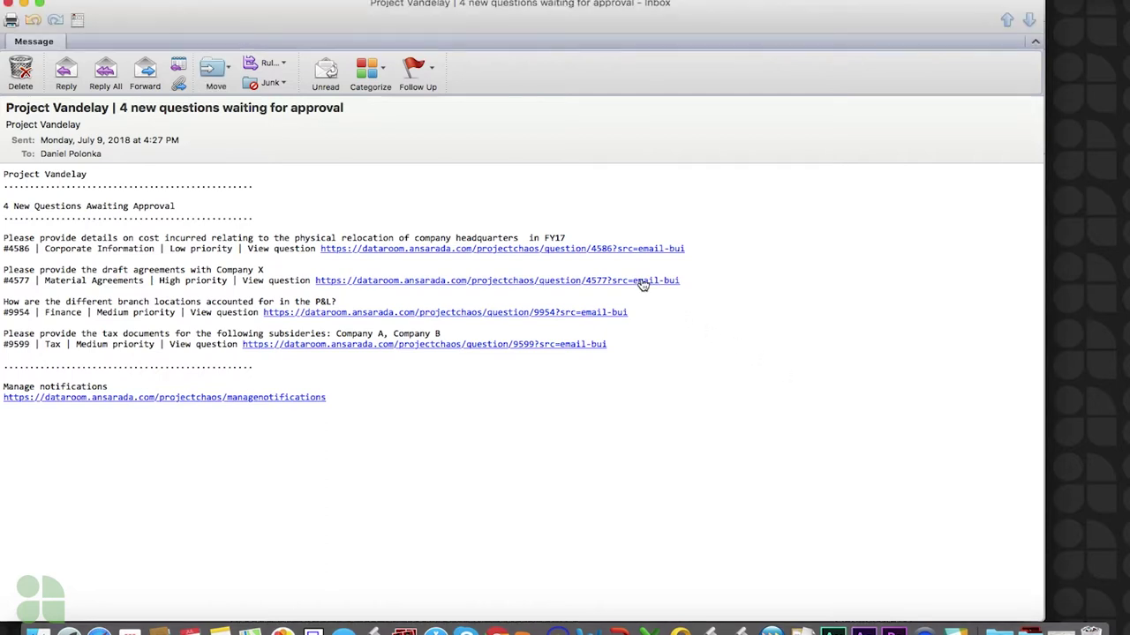
left_click(642, 280)
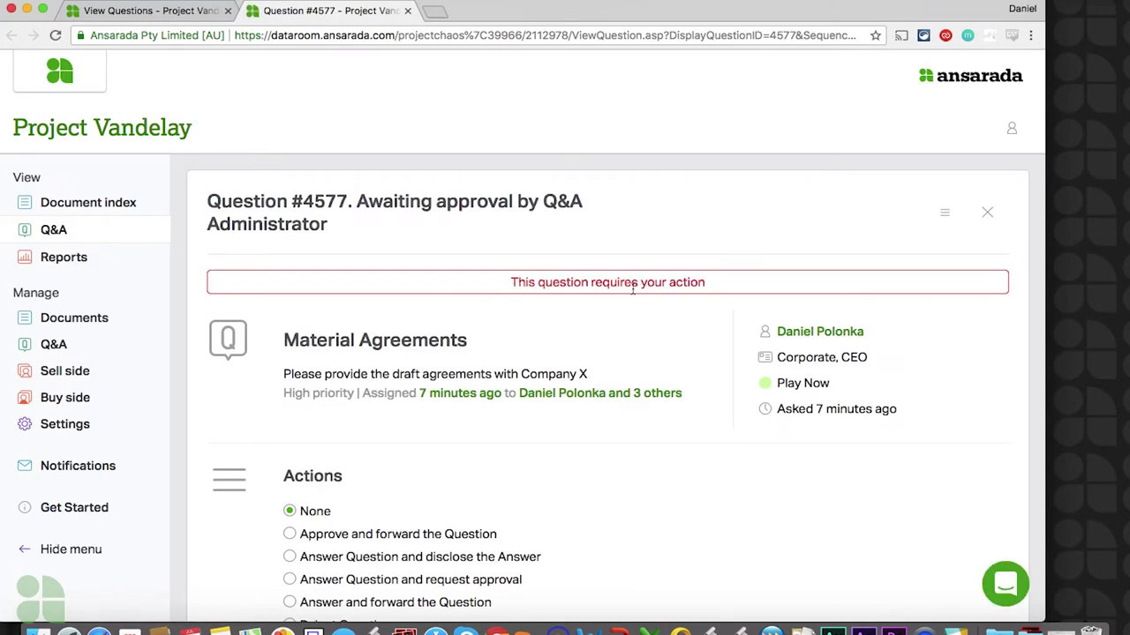
scroll(203, 408, "down", 5)
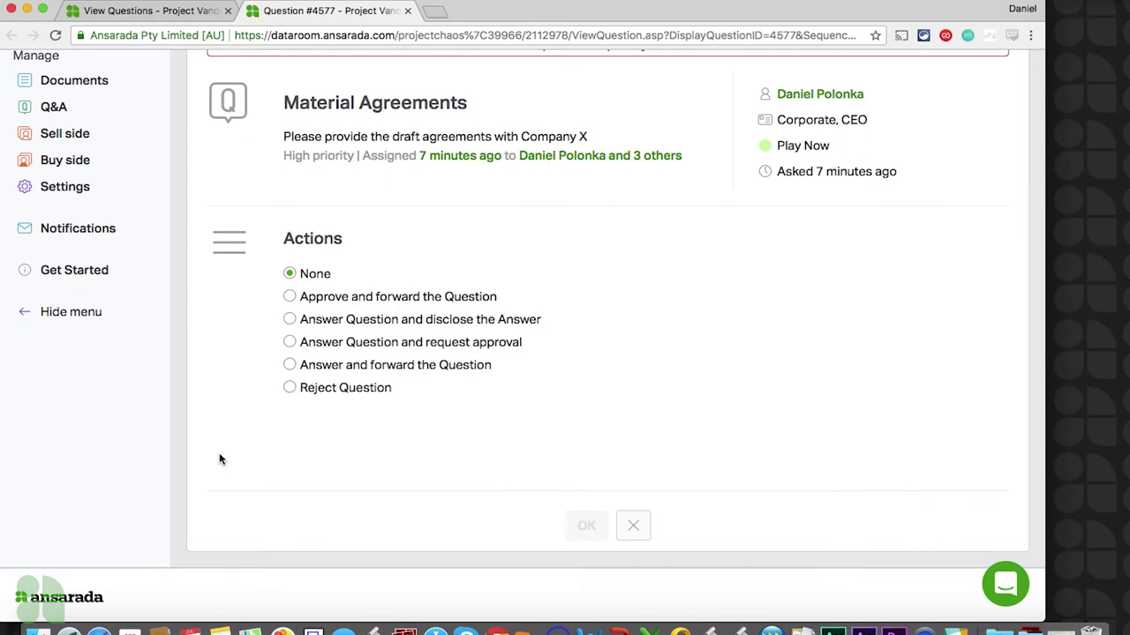
left_click(289, 320)
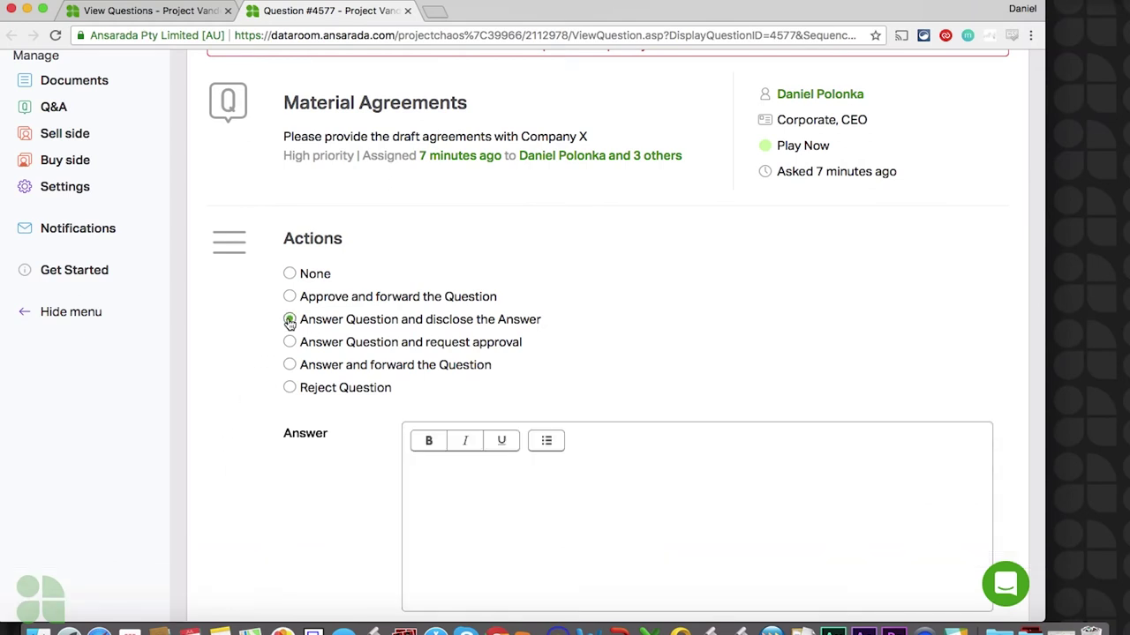
scroll(239, 416, "down", 5)
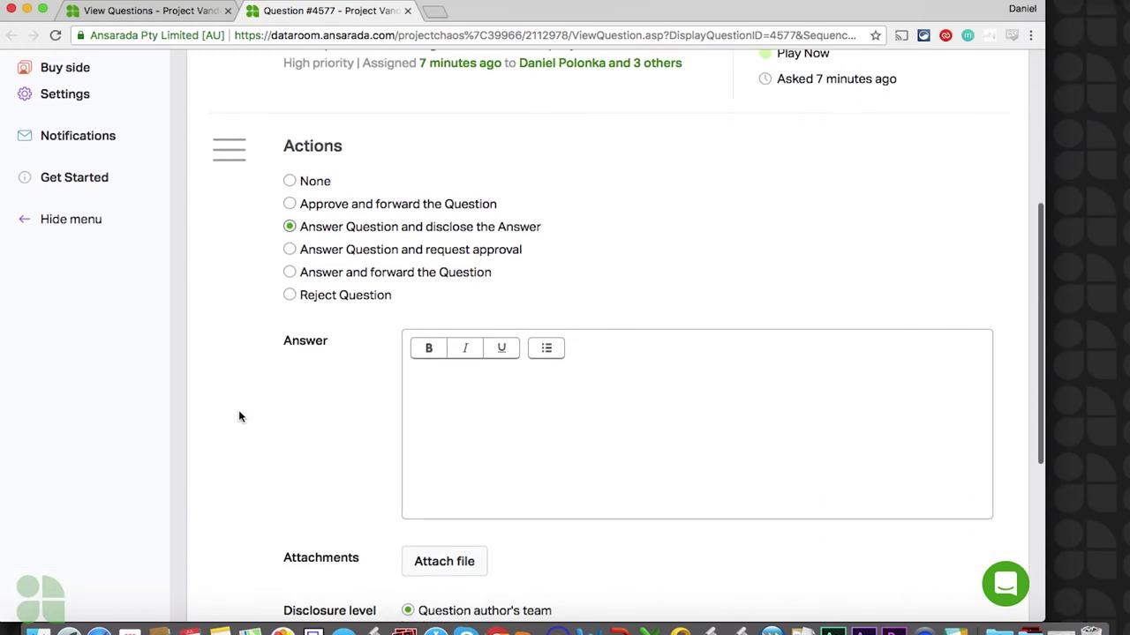
scroll(239, 417, "down", 2)
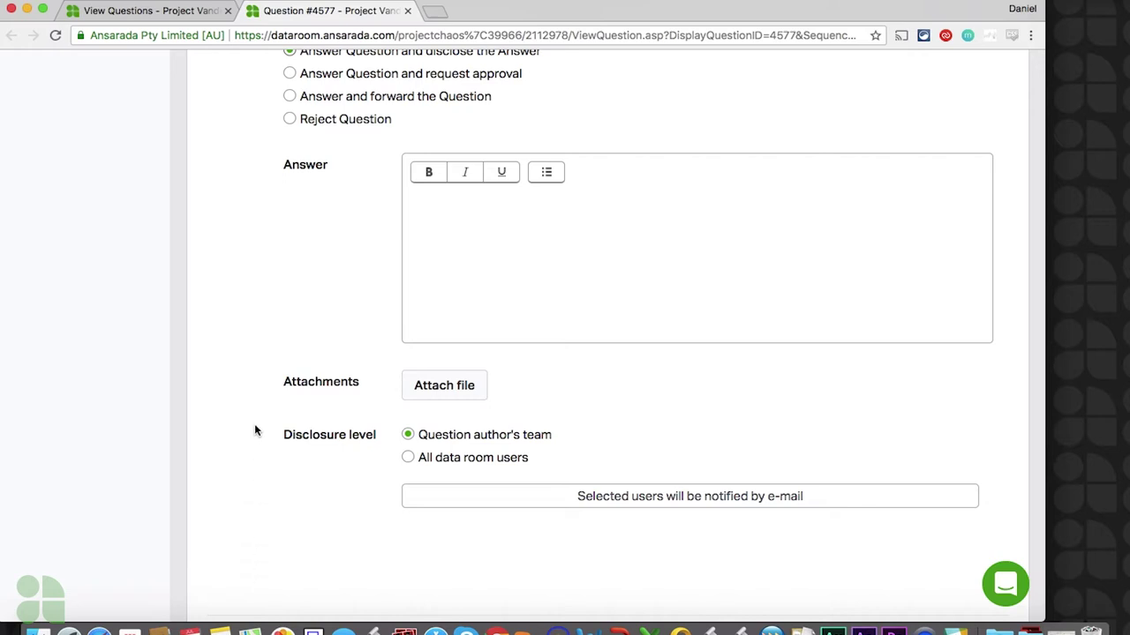
- Set question #4577's action to Reject Question, revealing the empty Comments box
left_click(289, 120)
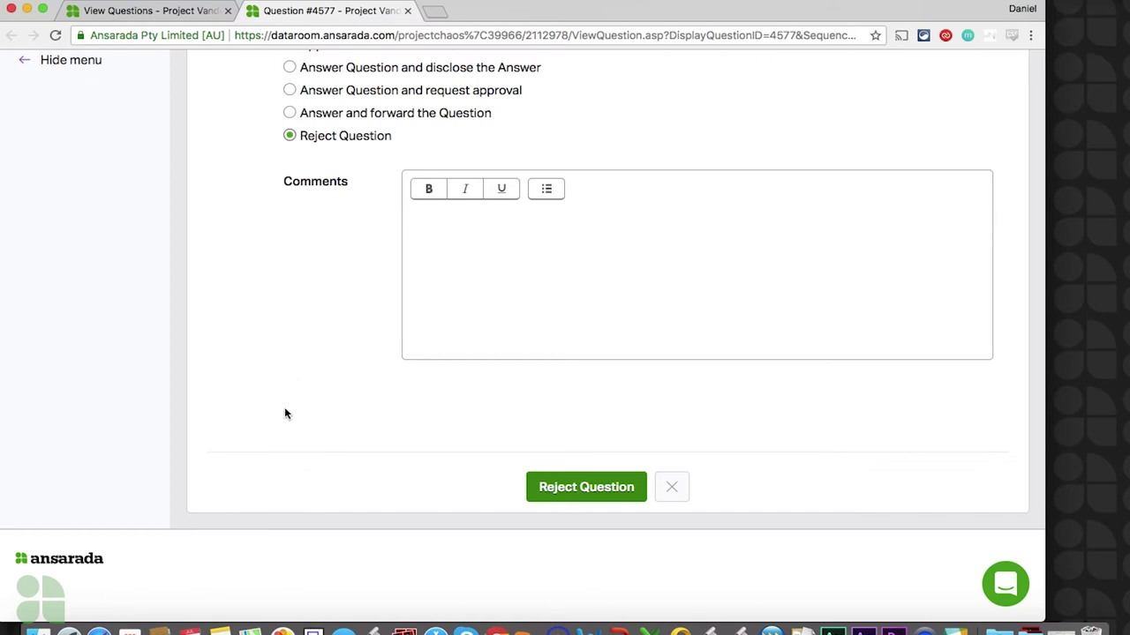
scroll(284, 413, "up", 3)
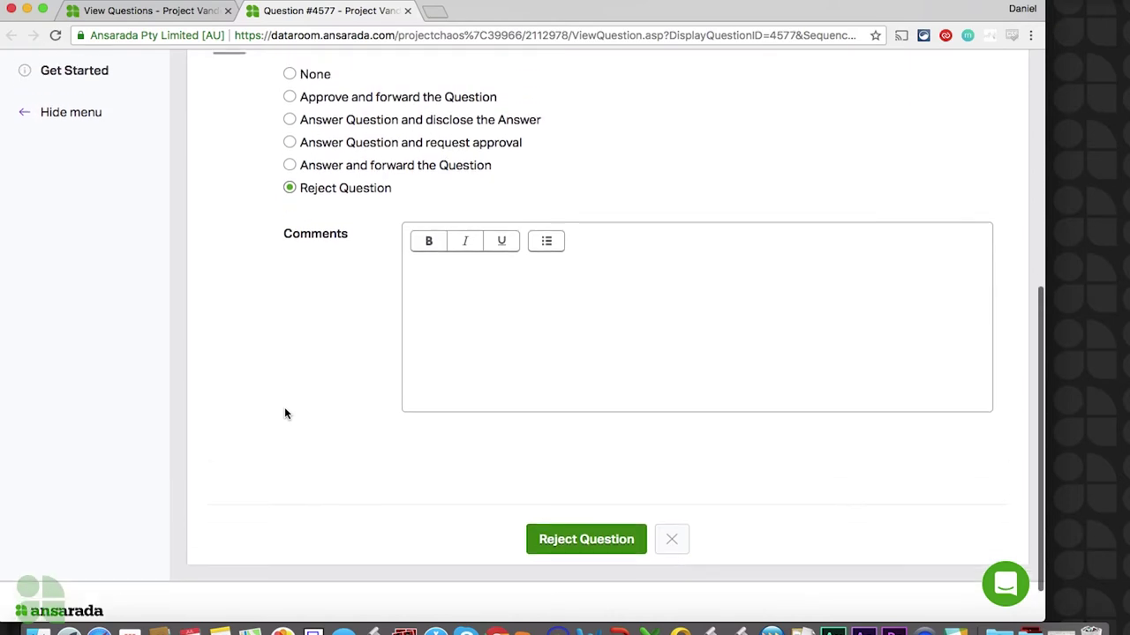
- Approve #4577 and forward it to the Answer Author, commenting 'Please review.'
left_click(289, 181)
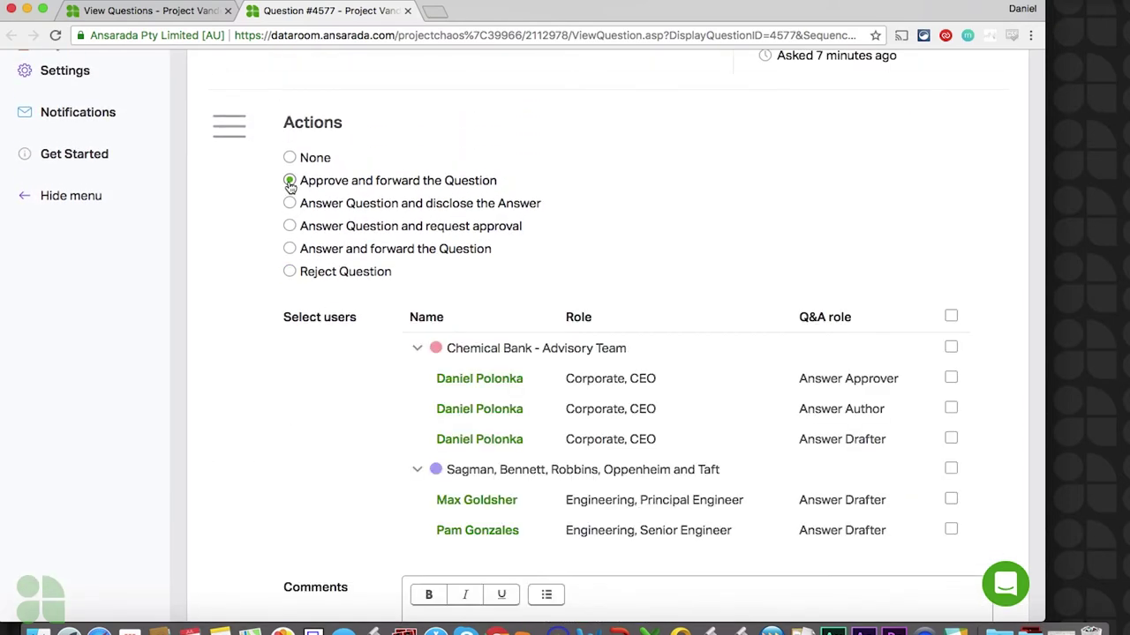
left_click(951, 408)
scroll(113, 431, "down", 5)
left_click(448, 417)
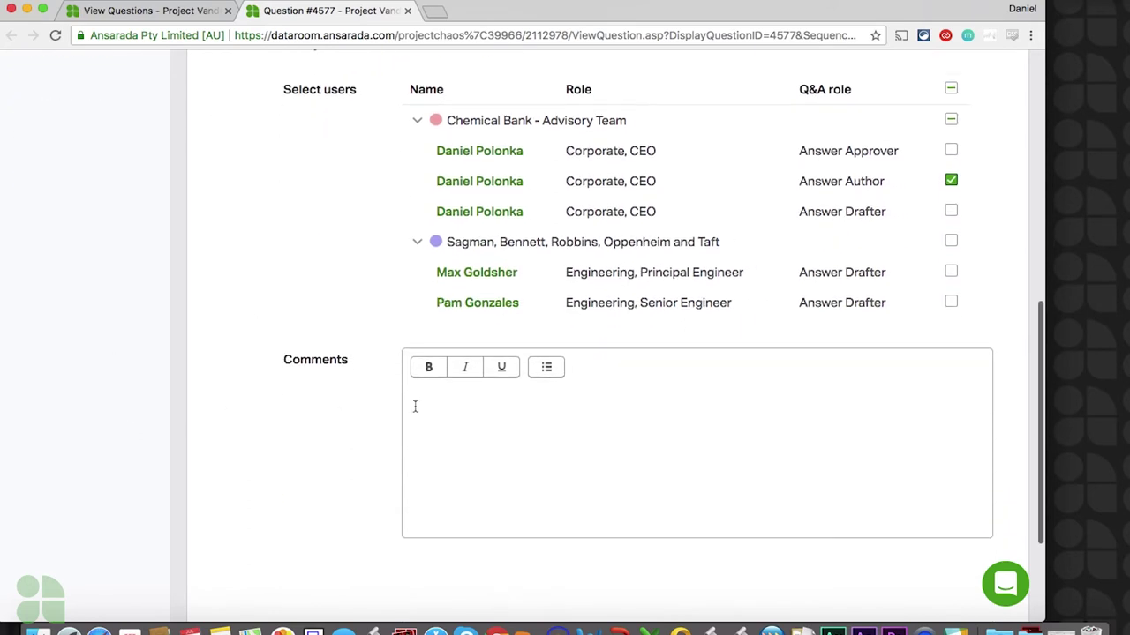
type("Please review.")
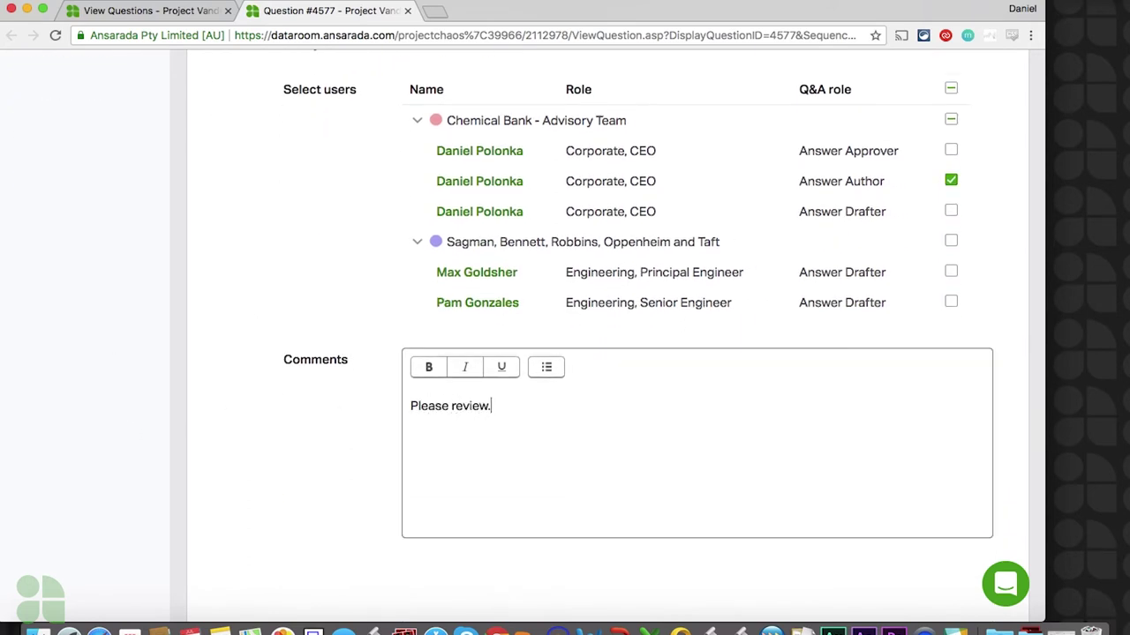
scroll(289, 434, "down", 3)
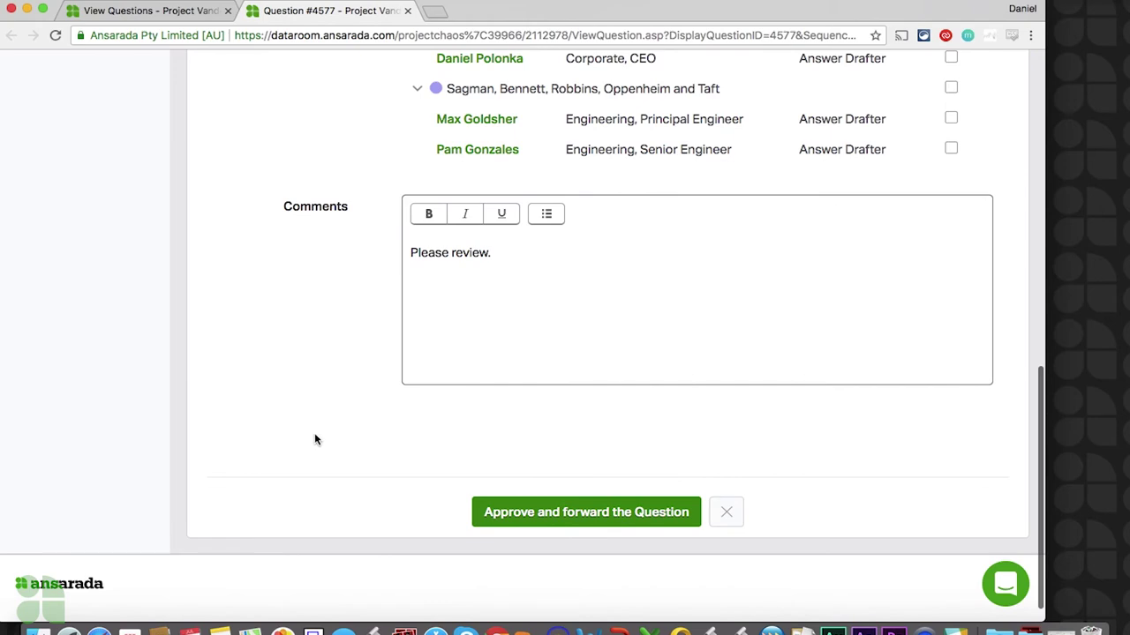
left_click(520, 523)
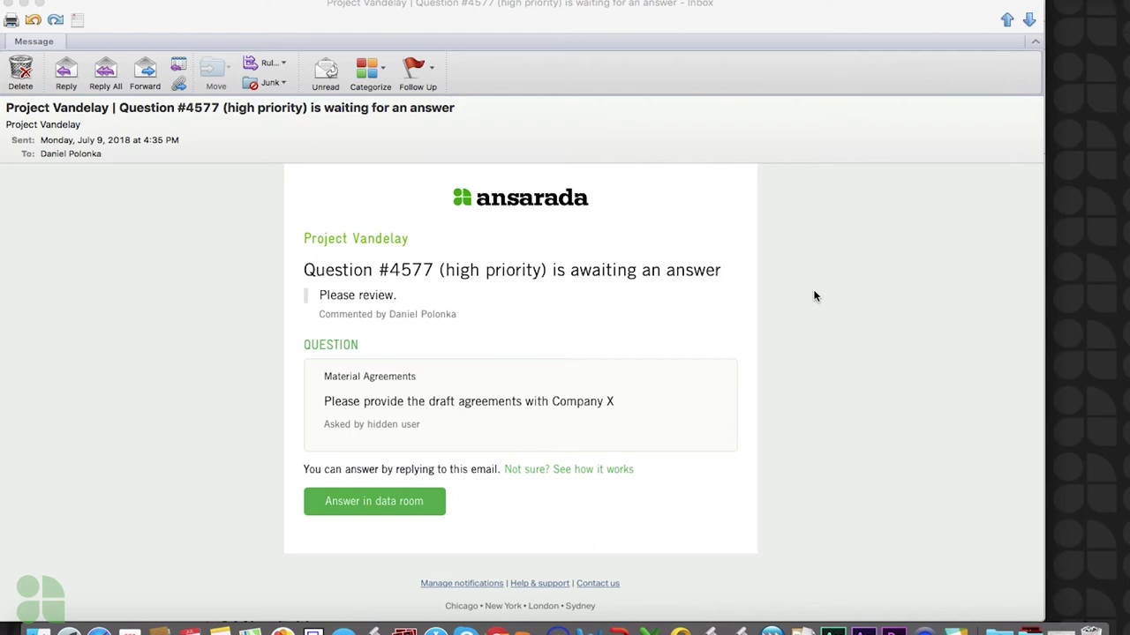
- Reply to the #4577 notification with the prepared answer, then approve that answer from its e-mail
left_click(64, 74)
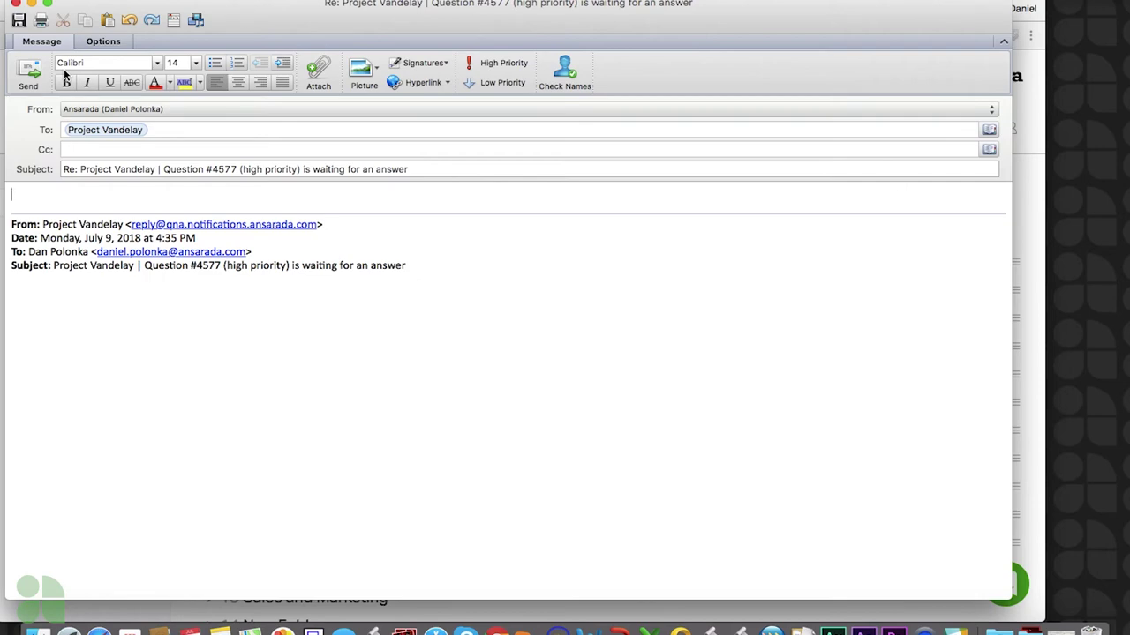
type("These are now uploaded. See item 04.12 Company X Agreements.")
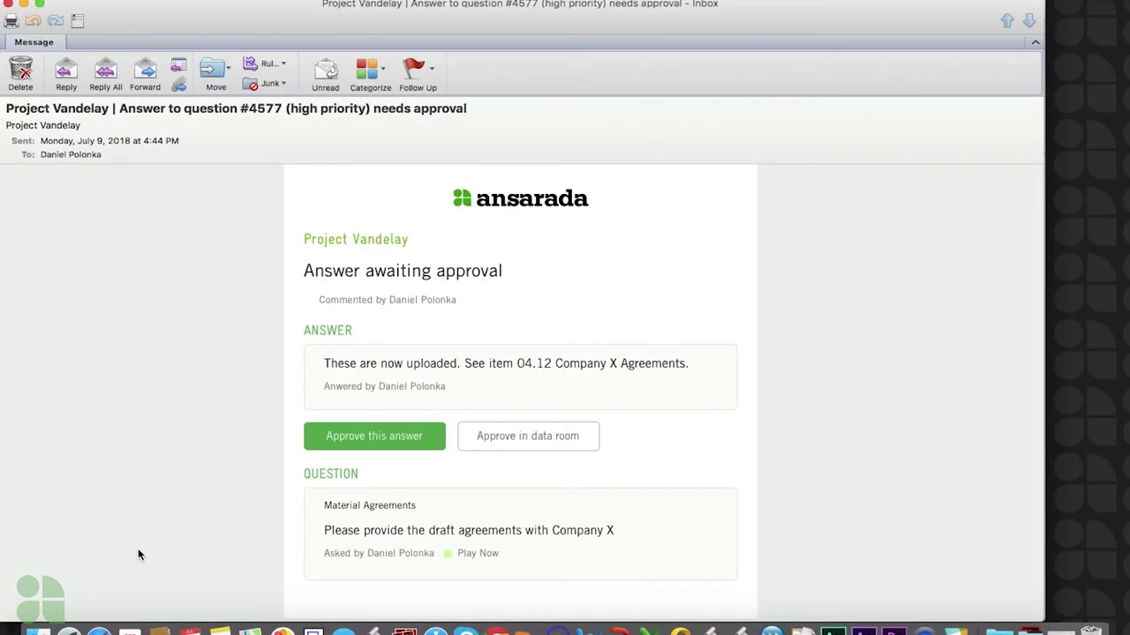
left_click(338, 445)
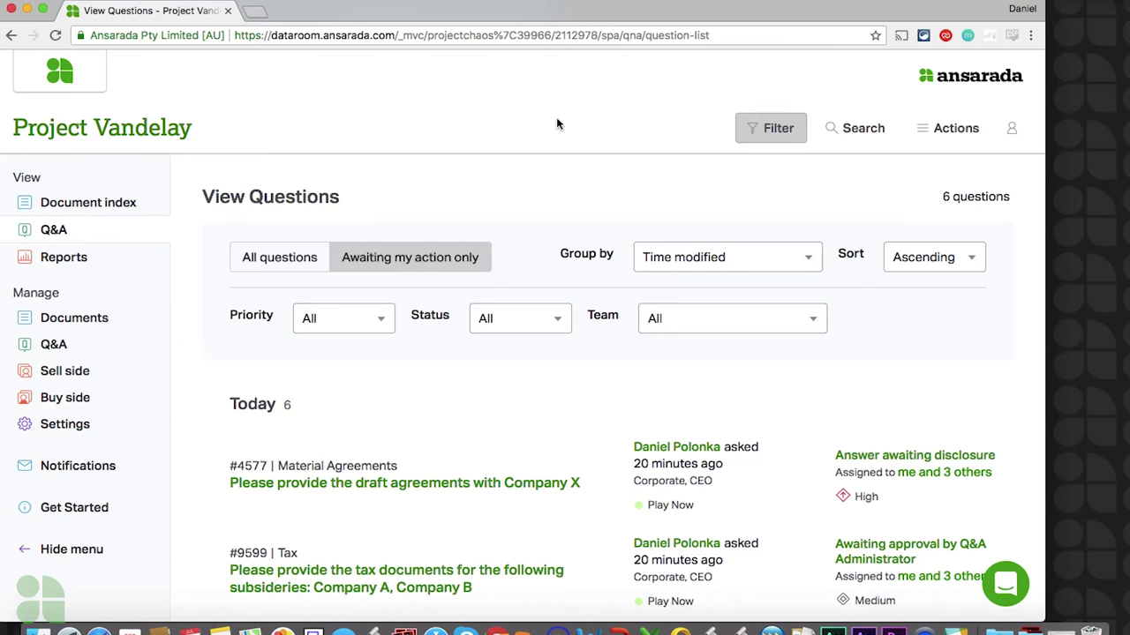
- Start bulk approve and forward, selecting all four questions and the Answer Author
left_click(922, 137)
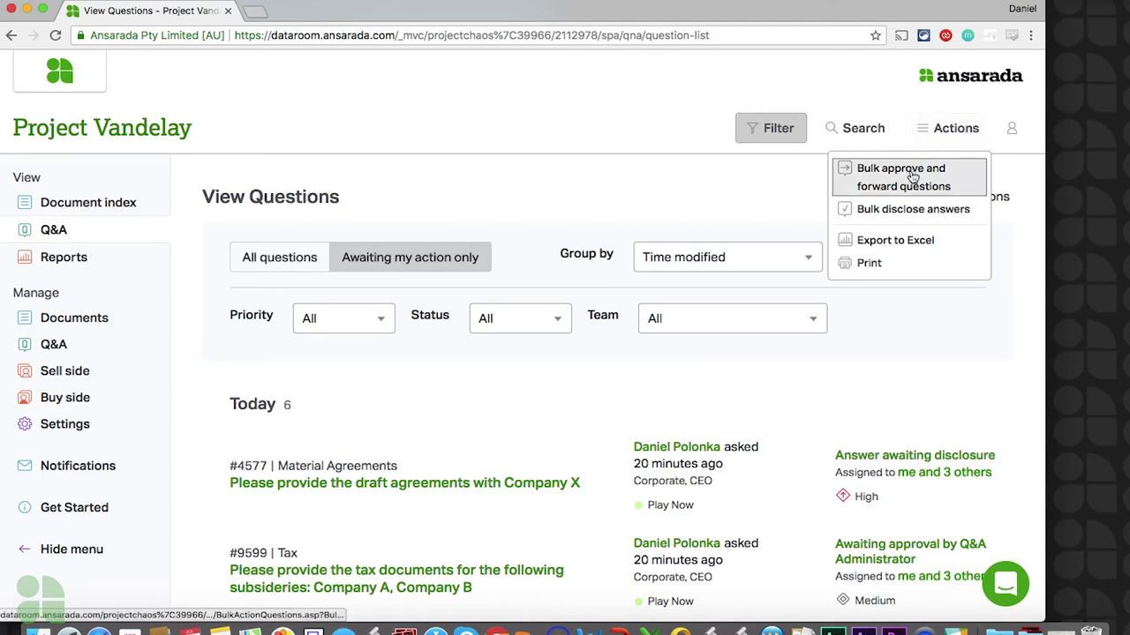
left_click(912, 175)
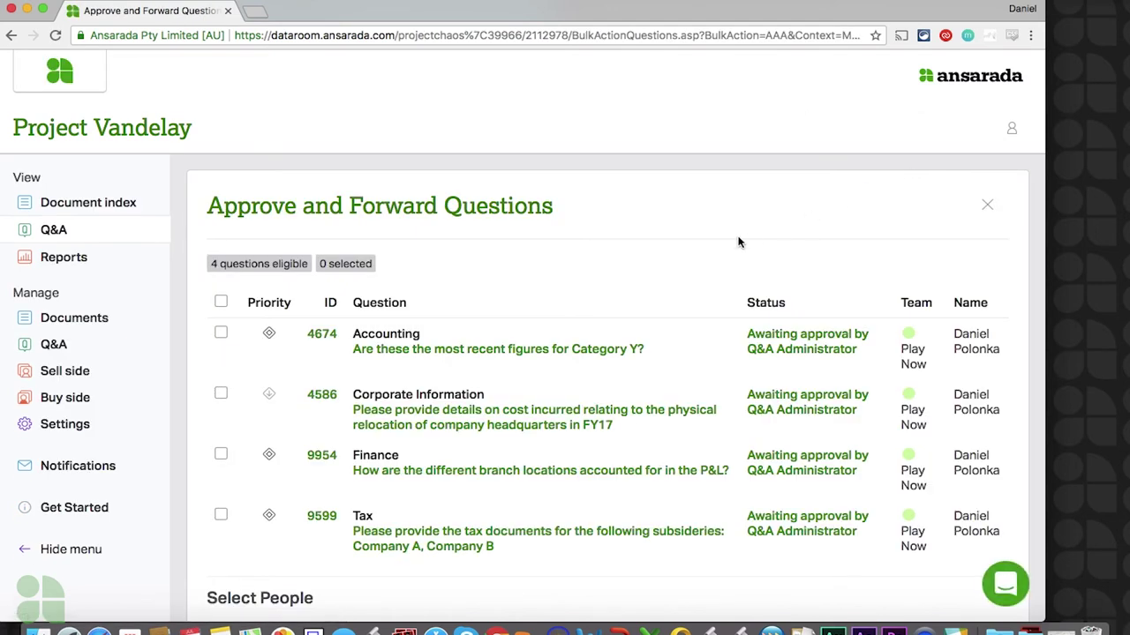
scroll(691, 266, "down", 3)
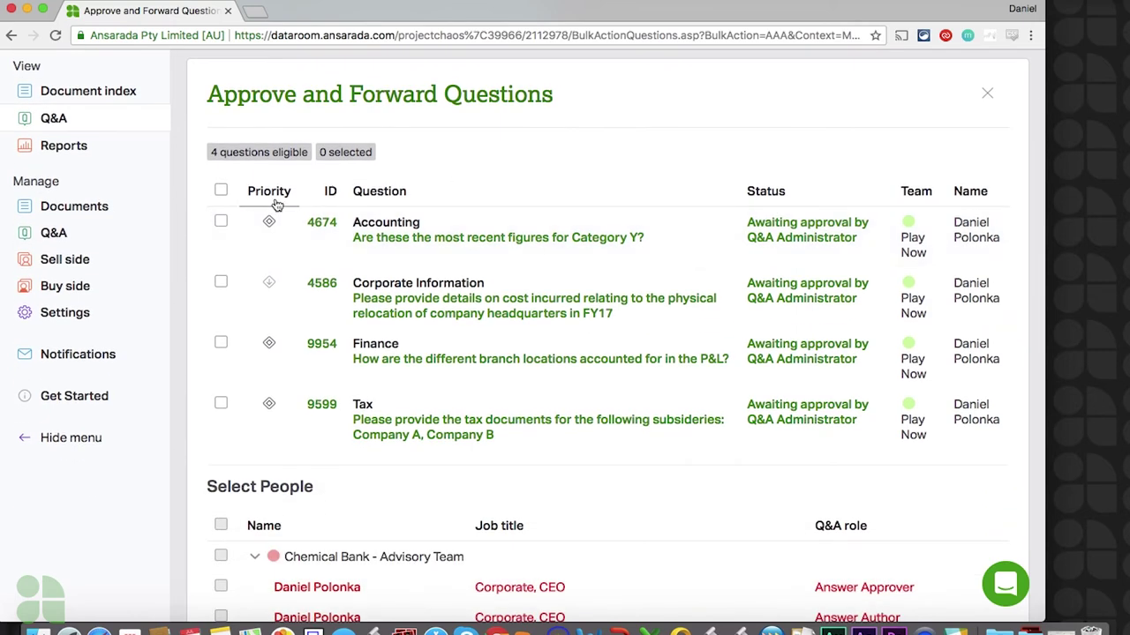
left_click(220, 192)
scroll(507, 182, "down", 6)
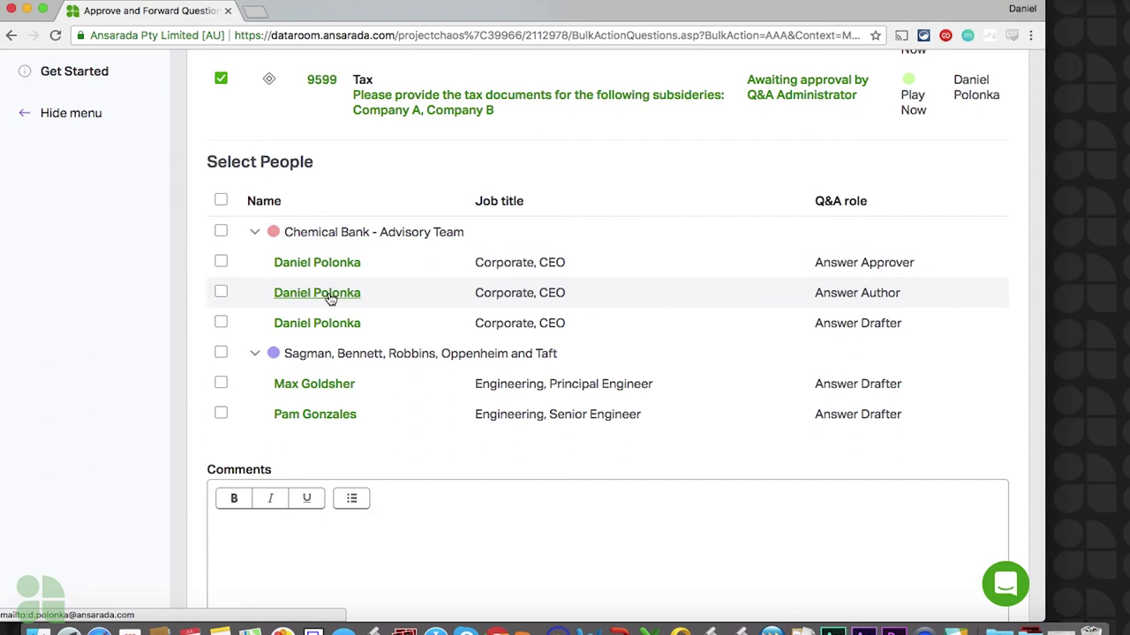
left_click(219, 292)
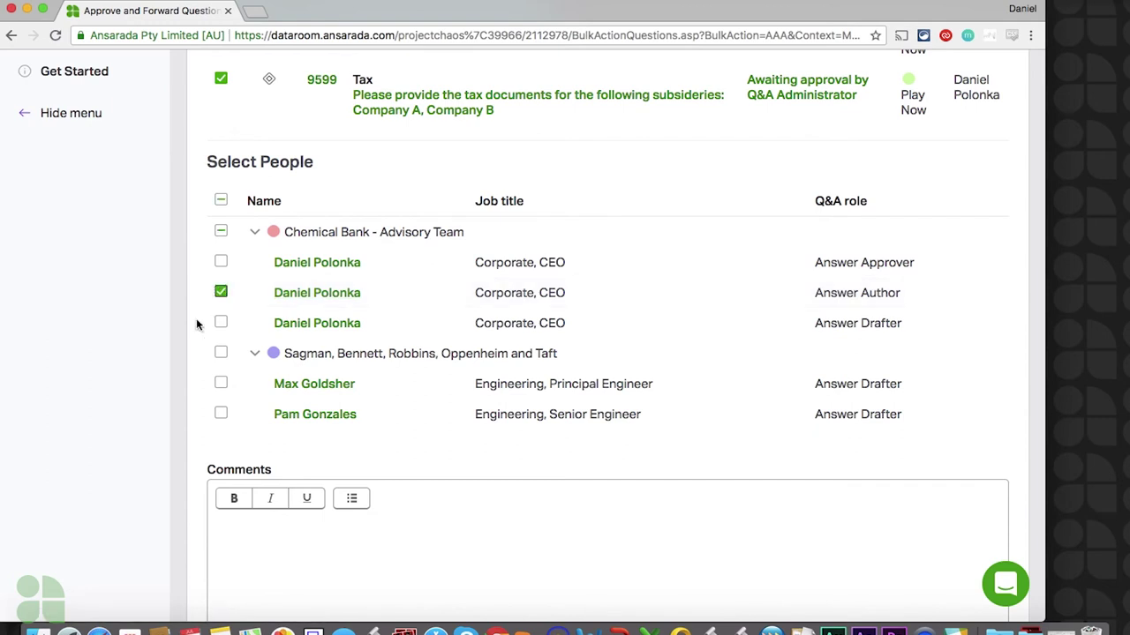
- Paste the COB-tomorrow deadline comment and approve and forward the four questions
scroll(196, 320, "down", 2)
scroll(196, 324, "down", 2)
left_click(257, 327)
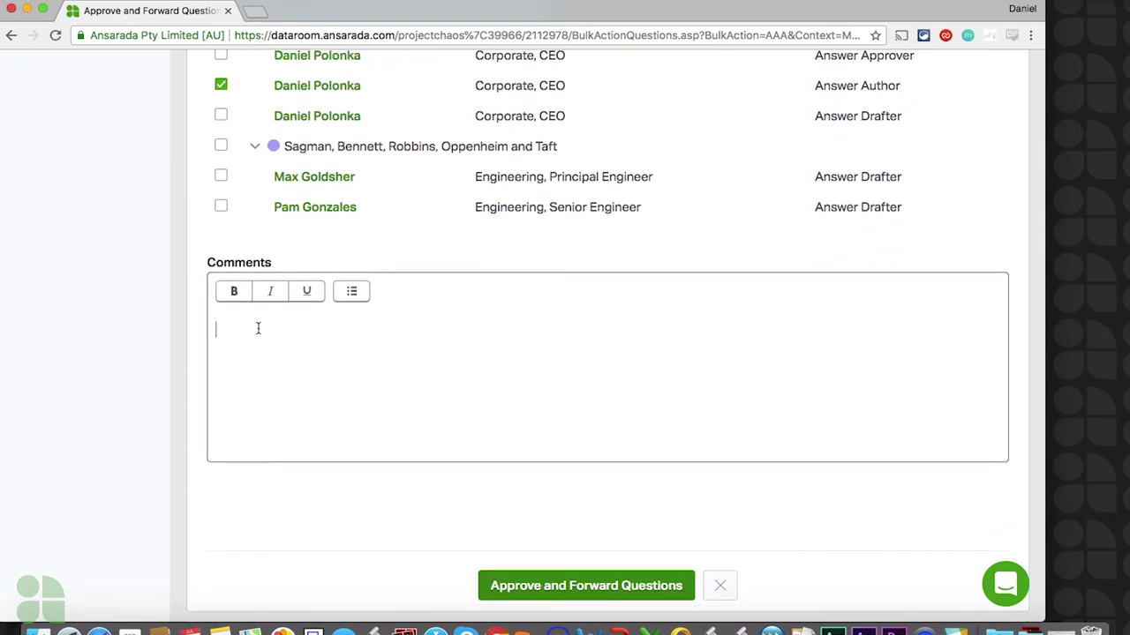
right_click(258, 333)
left_click(297, 425)
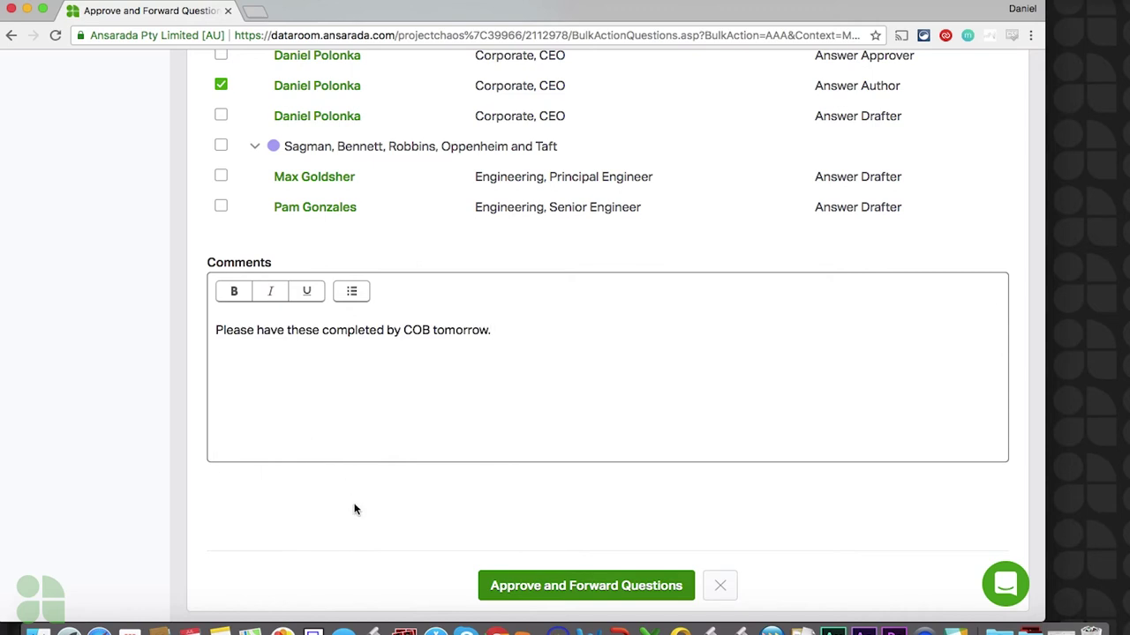
scroll(353, 509, "down", 2)
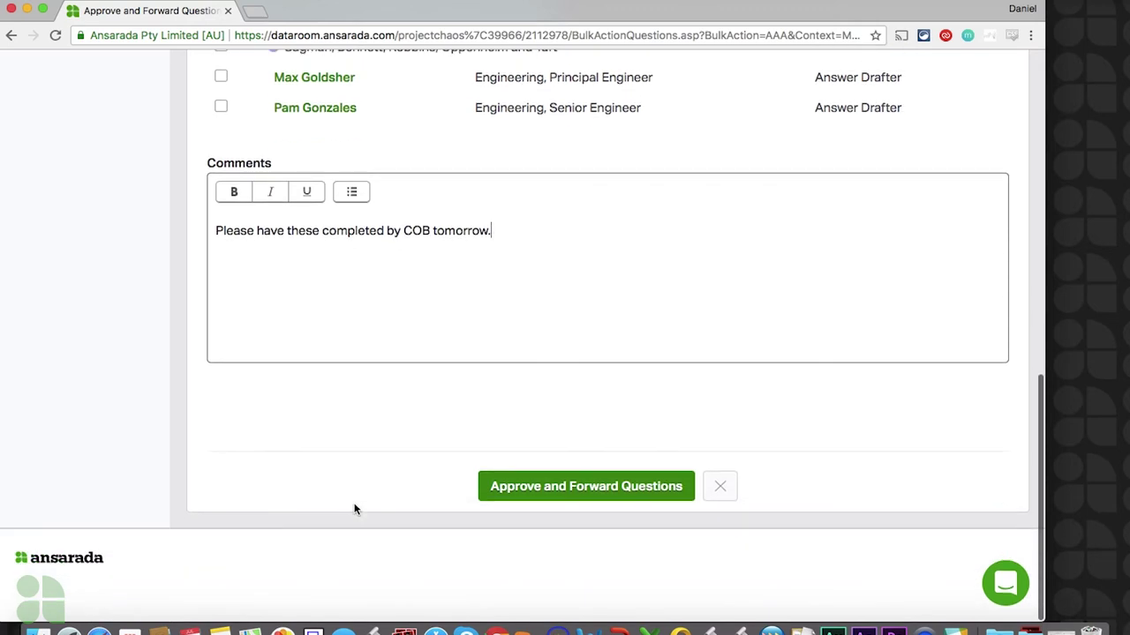
left_click(520, 487)
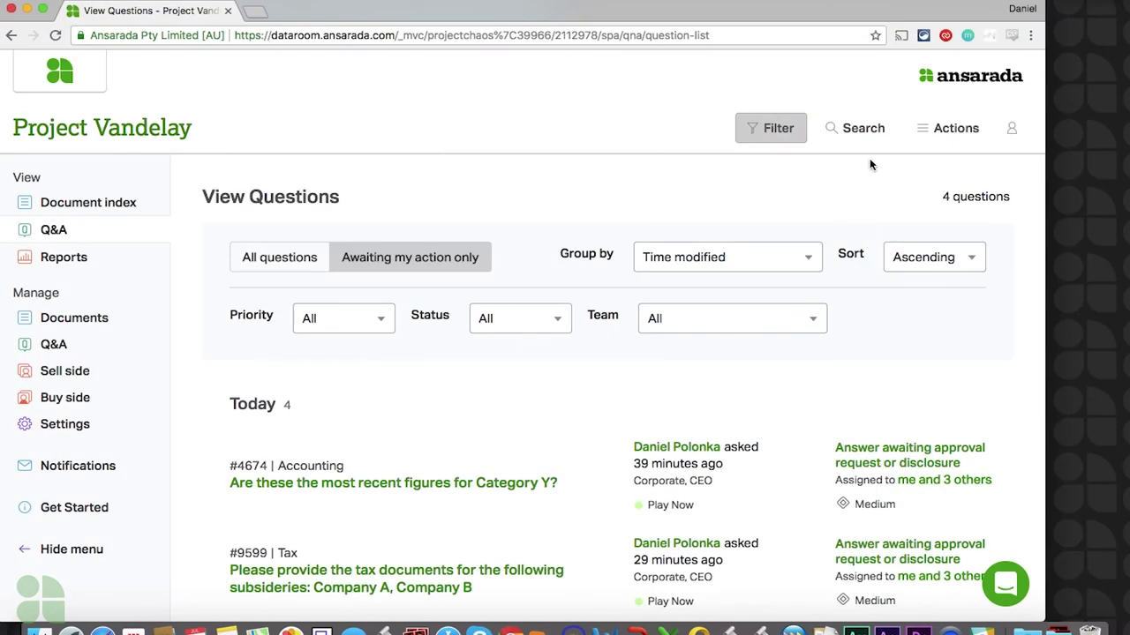
- Bulk disclose answers for questions 4674, 4577 and 9599 to the question author's team
left_click(925, 132)
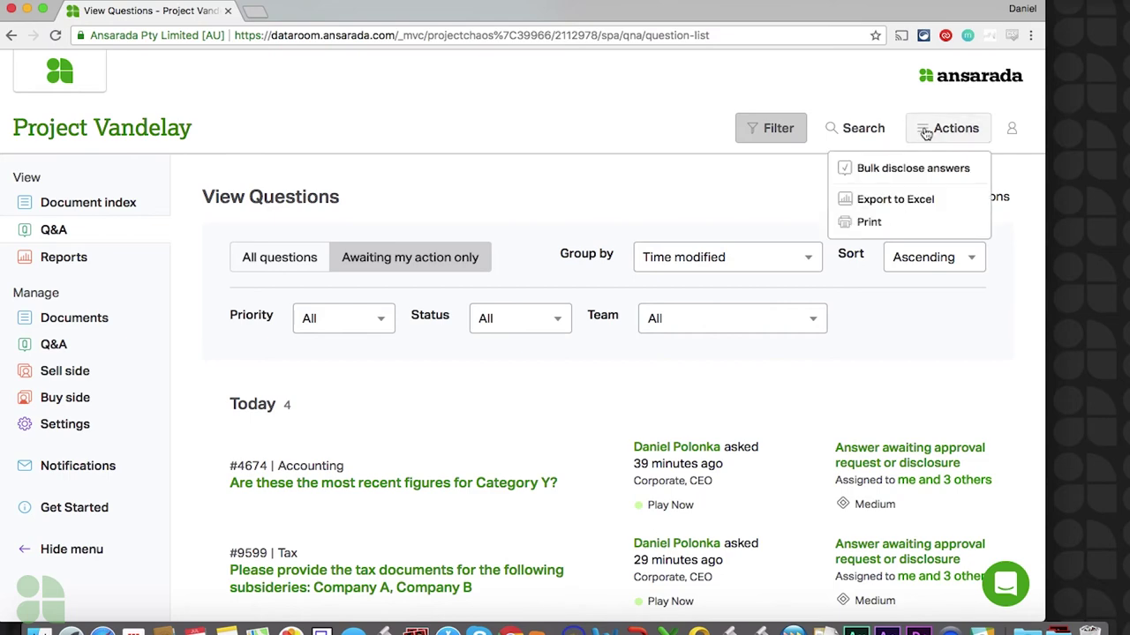
left_click(882, 169)
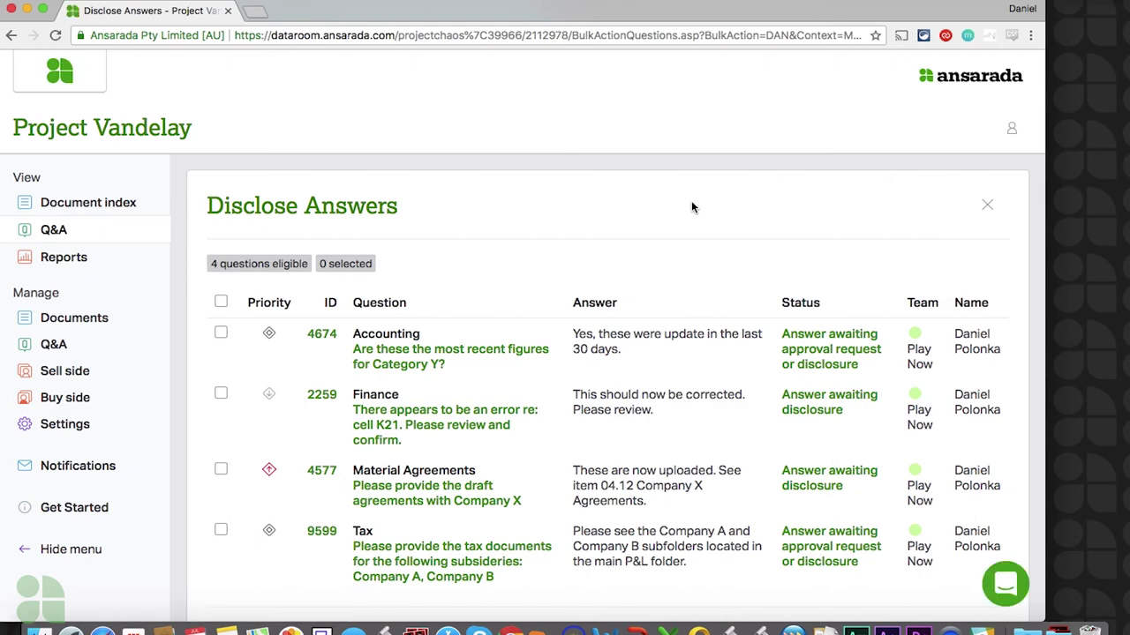
scroll(691, 207, "down", 4)
left_click(220, 176)
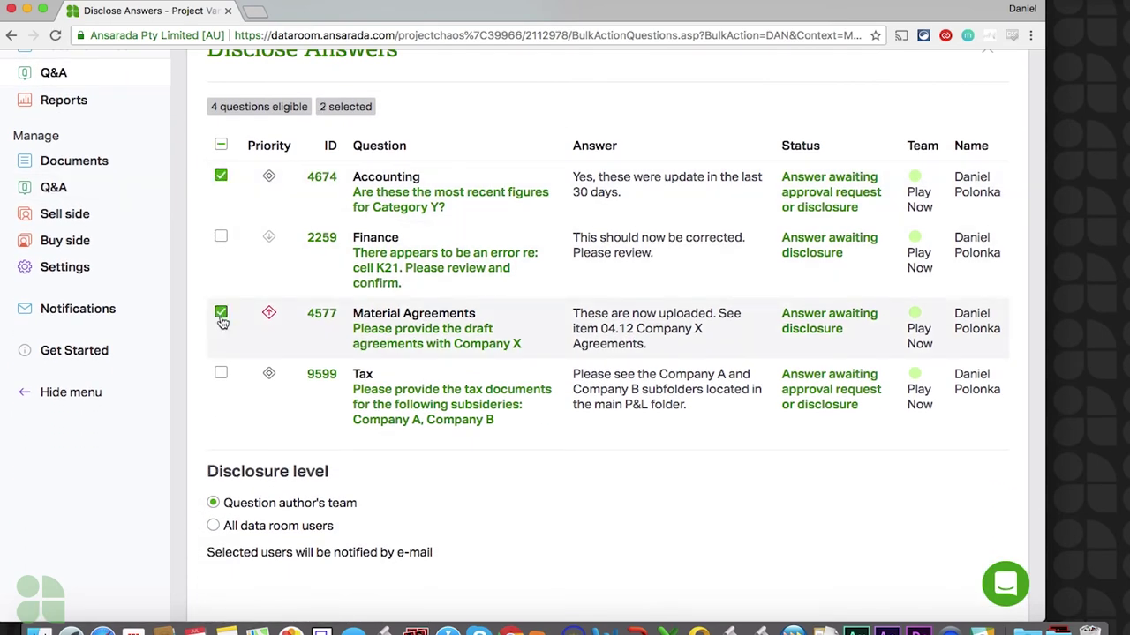
left_click(220, 375)
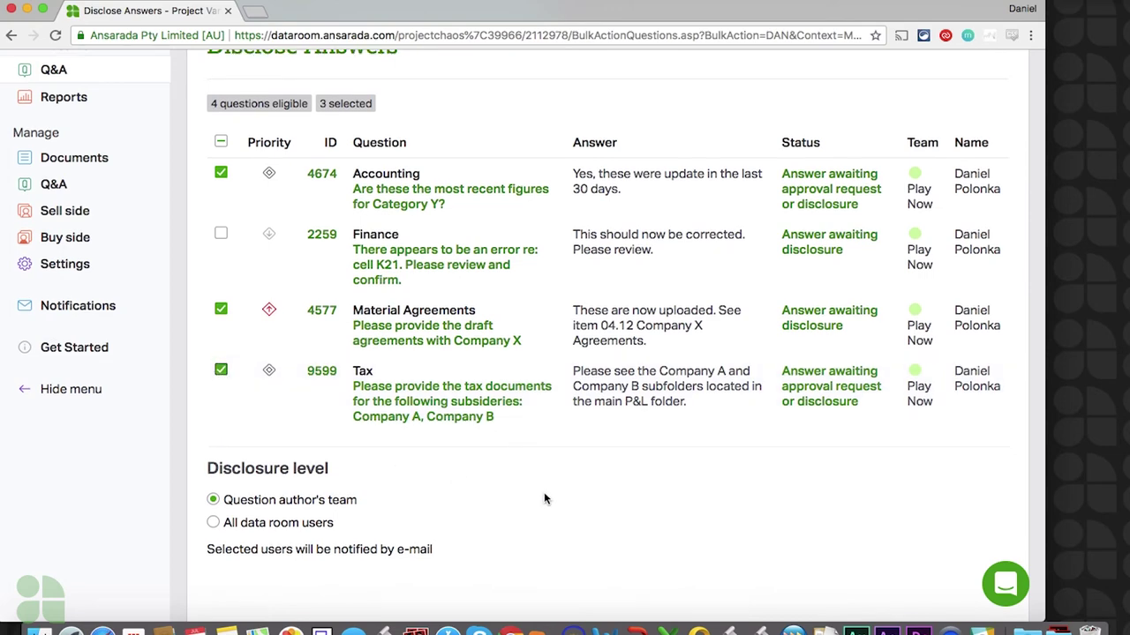
scroll(543, 494, "down", 4)
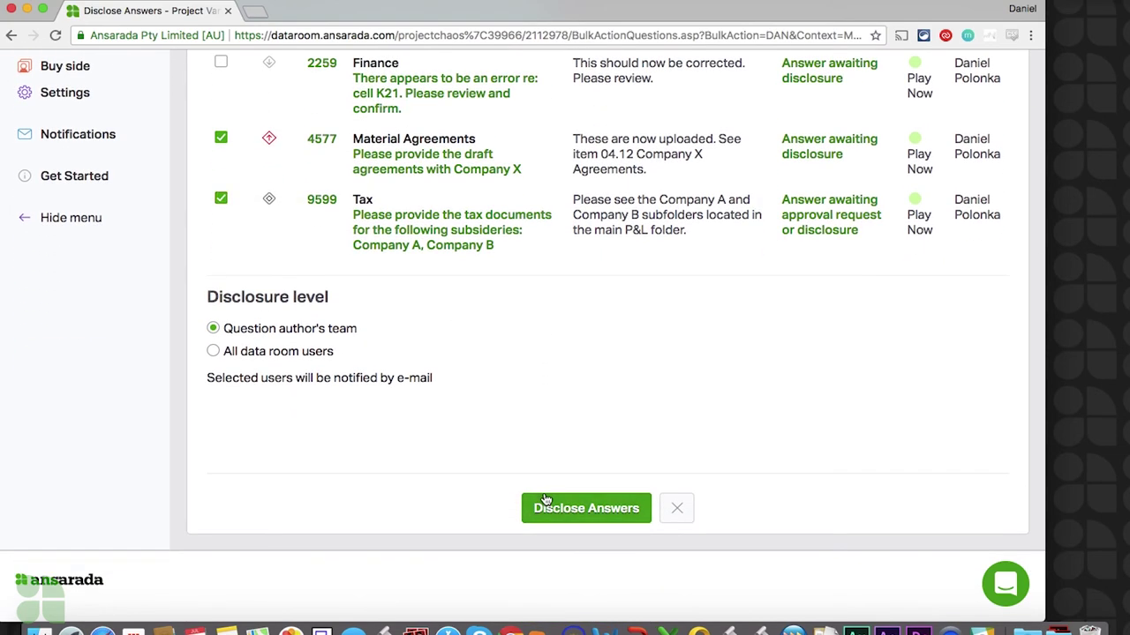
left_click(545, 500)
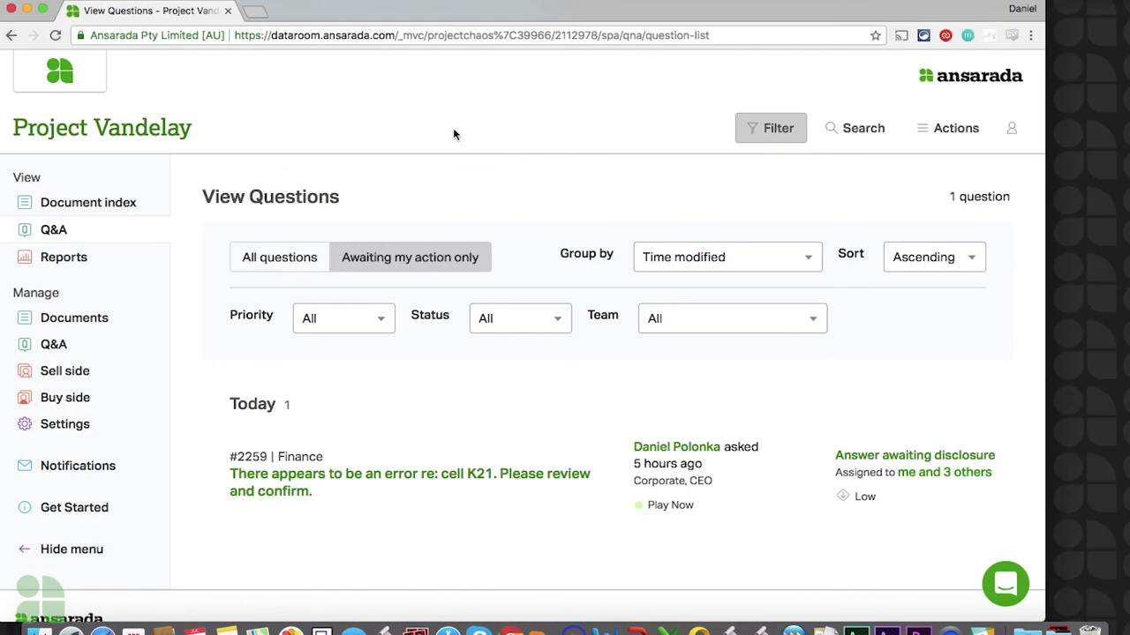
- Run Export to Excel for the Q&A with all statuses and priorities included
left_click(922, 129)
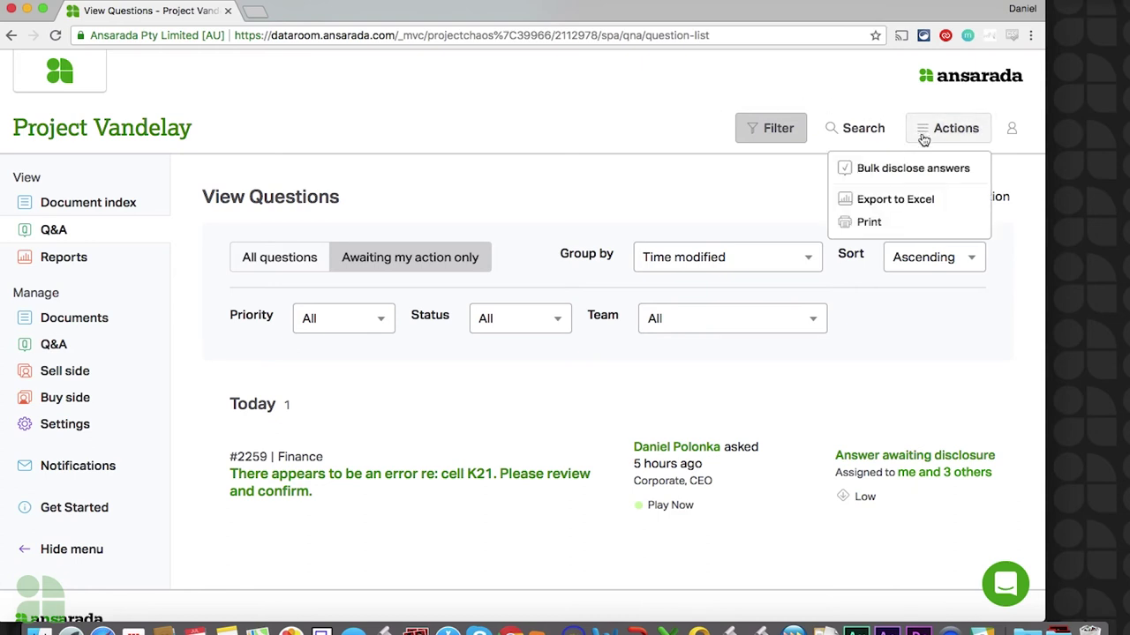
left_click(923, 201)
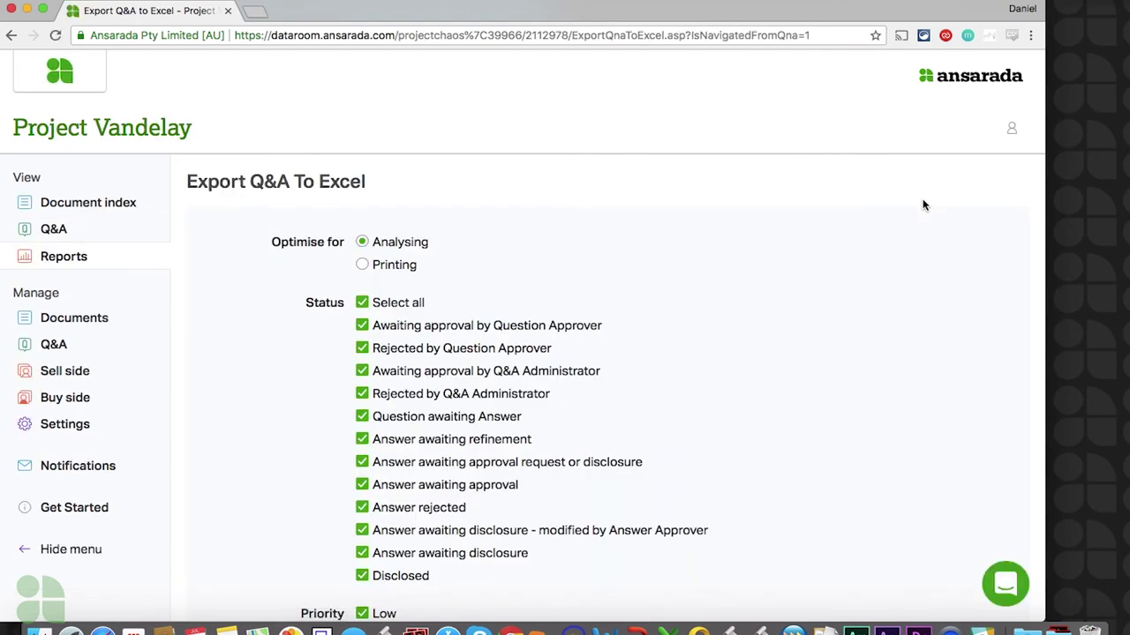
scroll(923, 205, "down", 3)
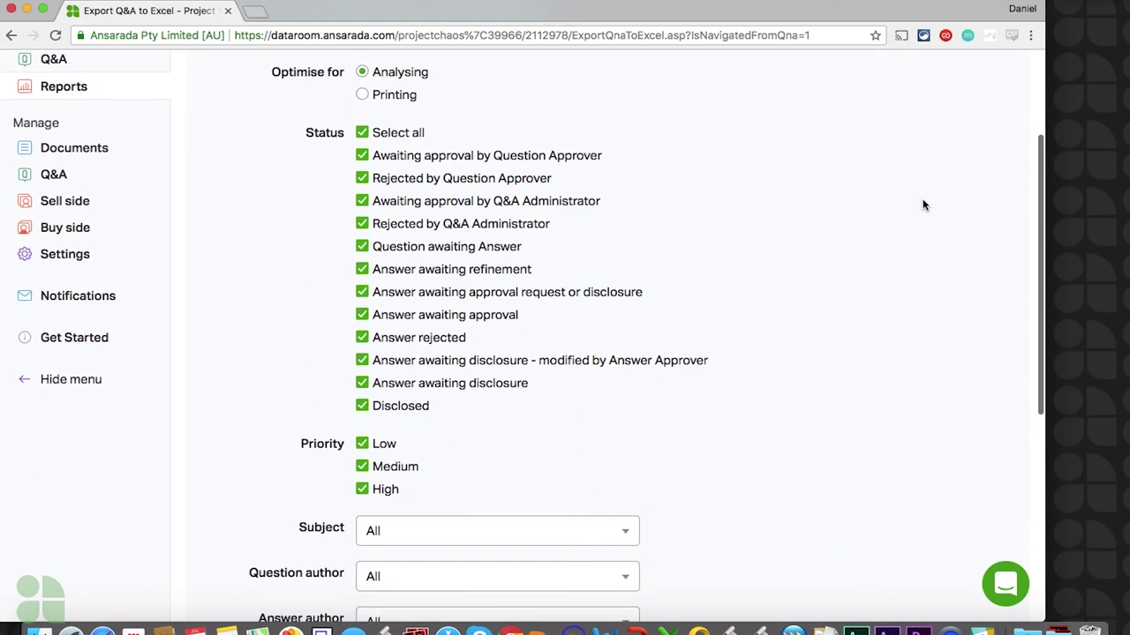
scroll(923, 204, "down", 2)
scroll(923, 205, "down", 4)
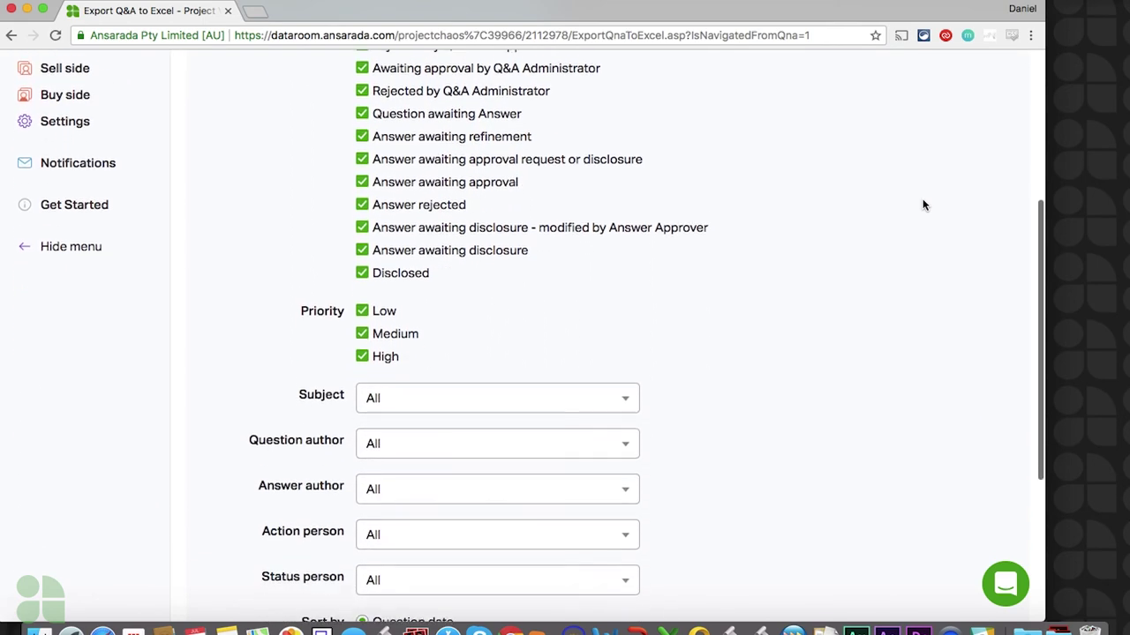
scroll(923, 205, "down", 1)
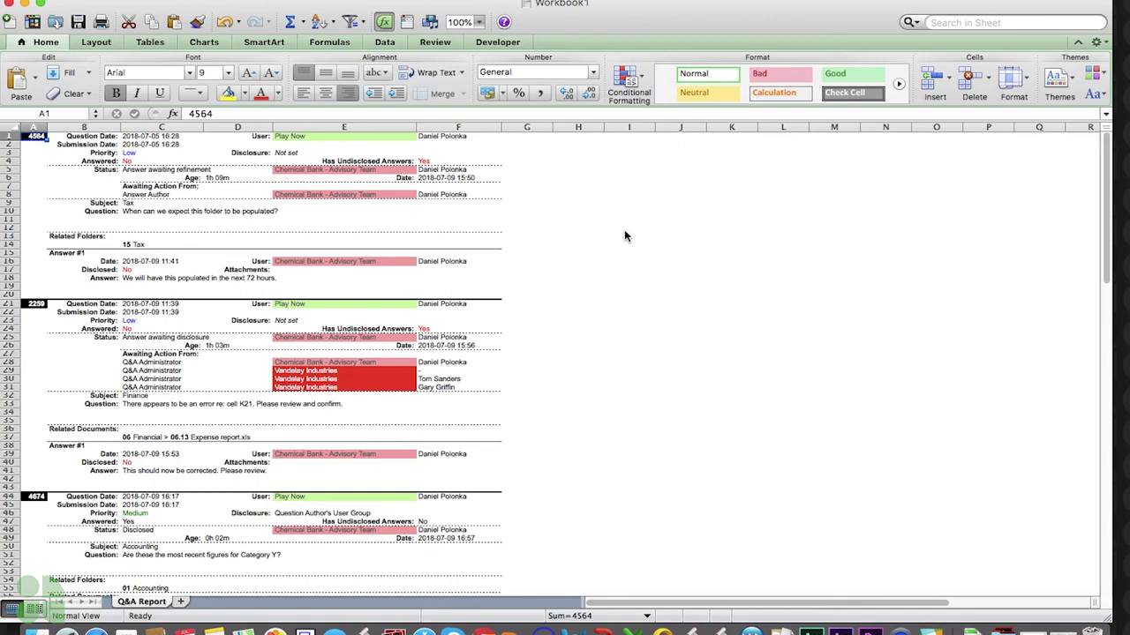
scroll(624, 234, "down", 5)
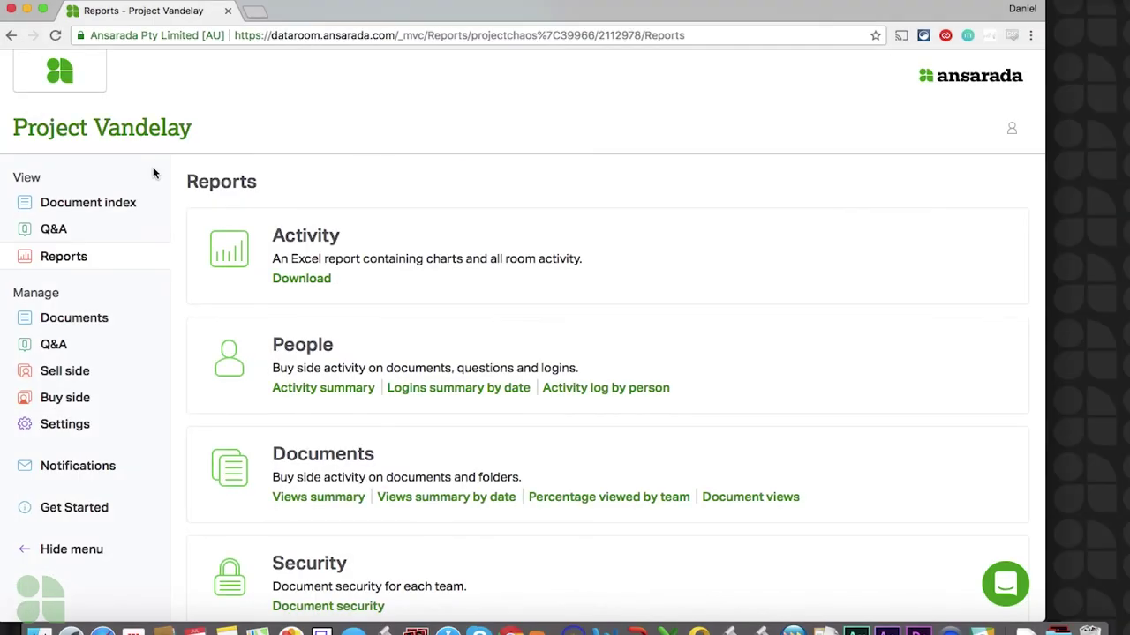
- Scroll the Reports page down to the Q&A and Room usage report sections
scroll(153, 173, "down", 5)
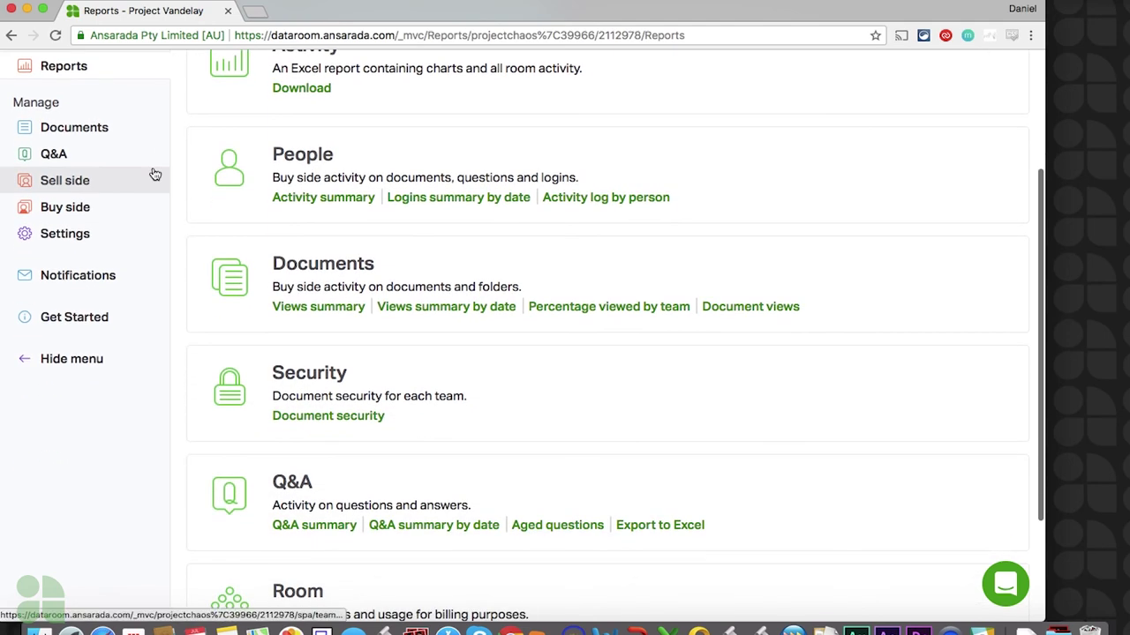
scroll(153, 174, "down", 2)
scroll(155, 173, "down", 1)
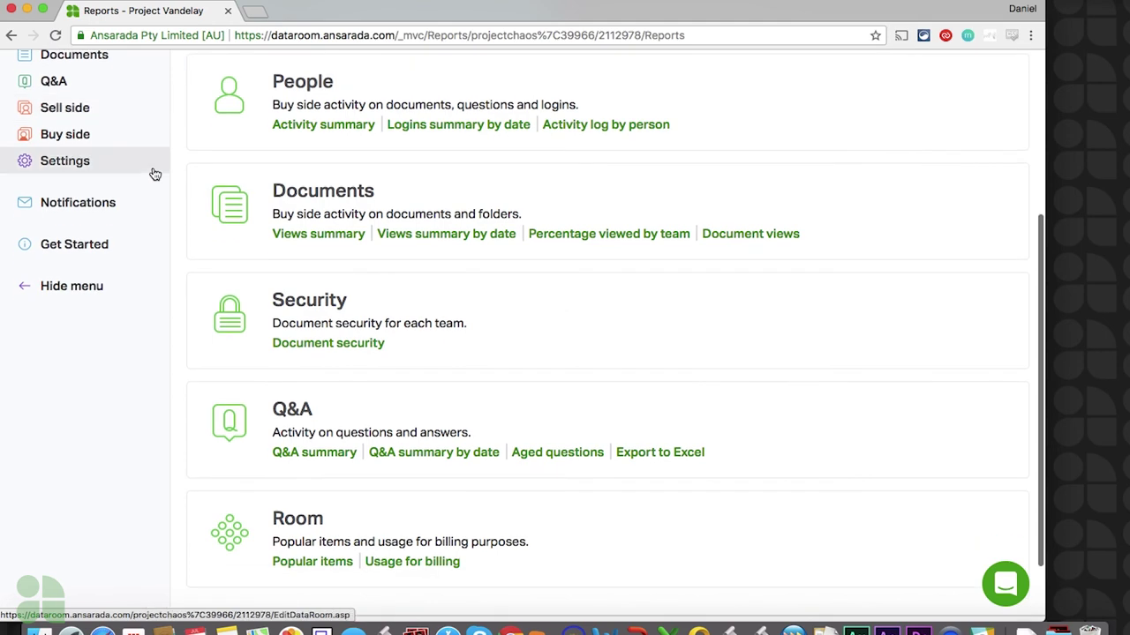